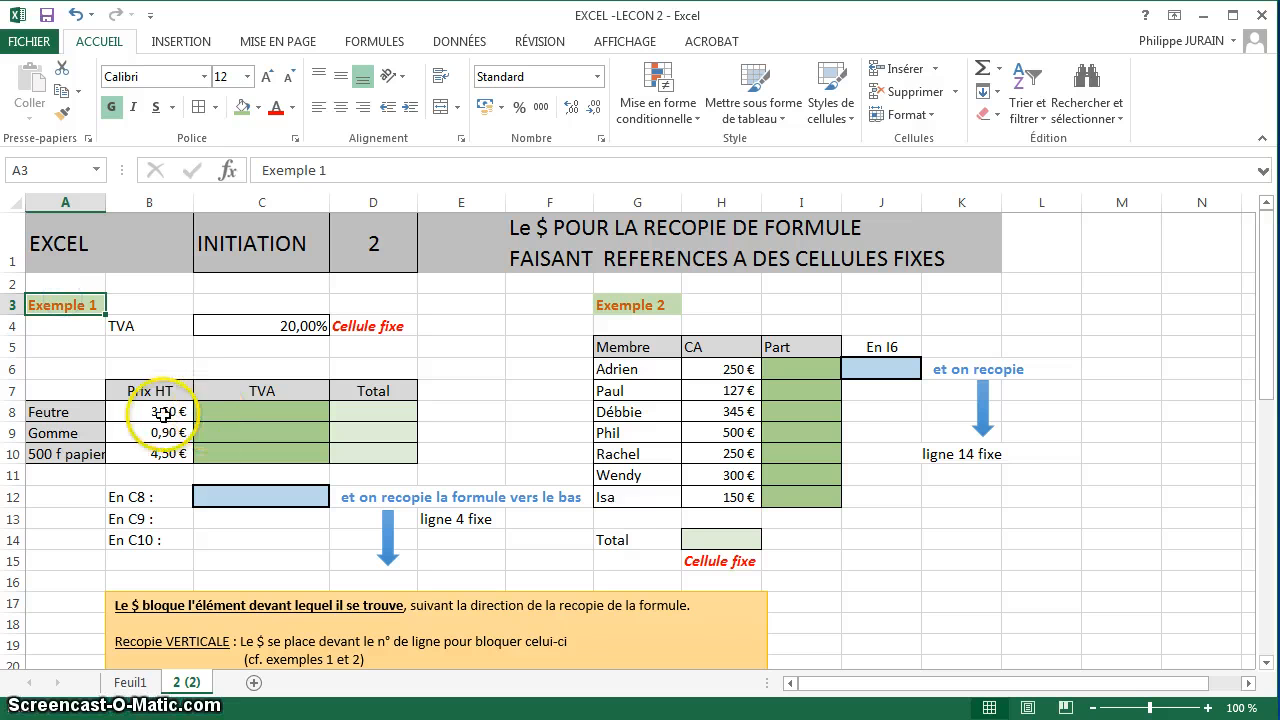
{"action": "left_click_drag", "start_coordinate": [166, 411], "coordinate": [162, 453]}
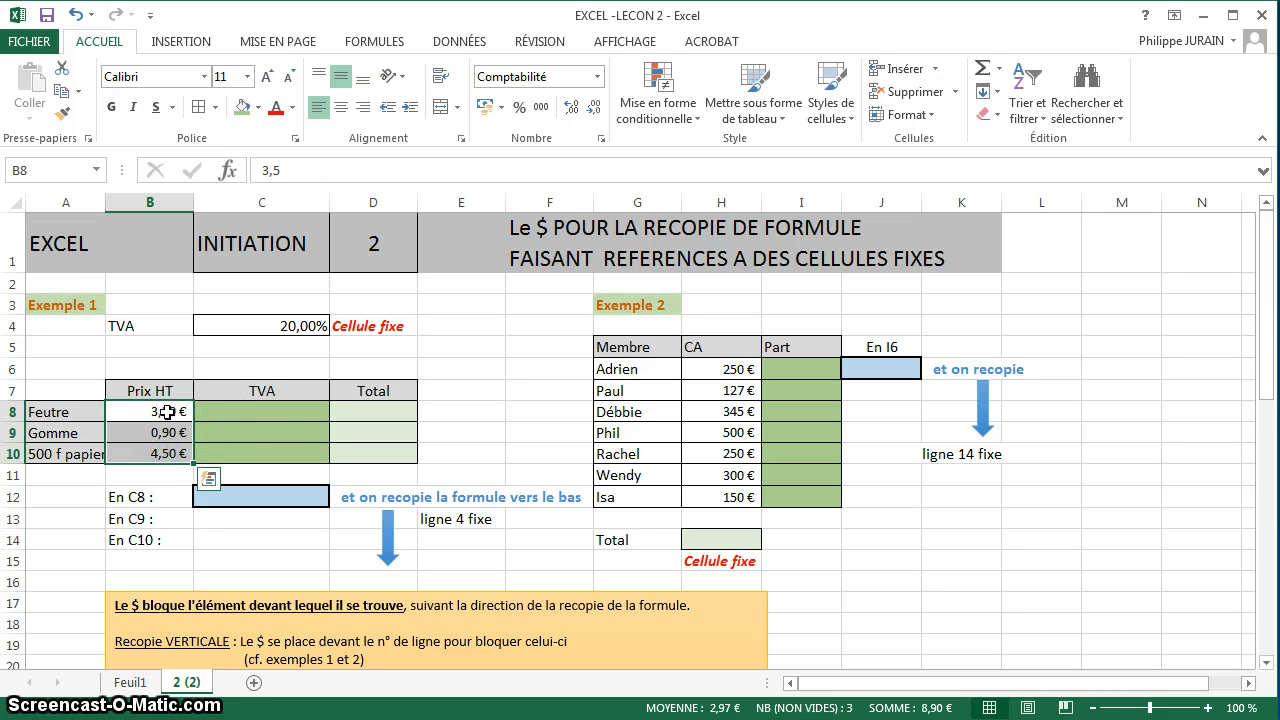
{"action": "left_click", "coordinate": [263, 410]}
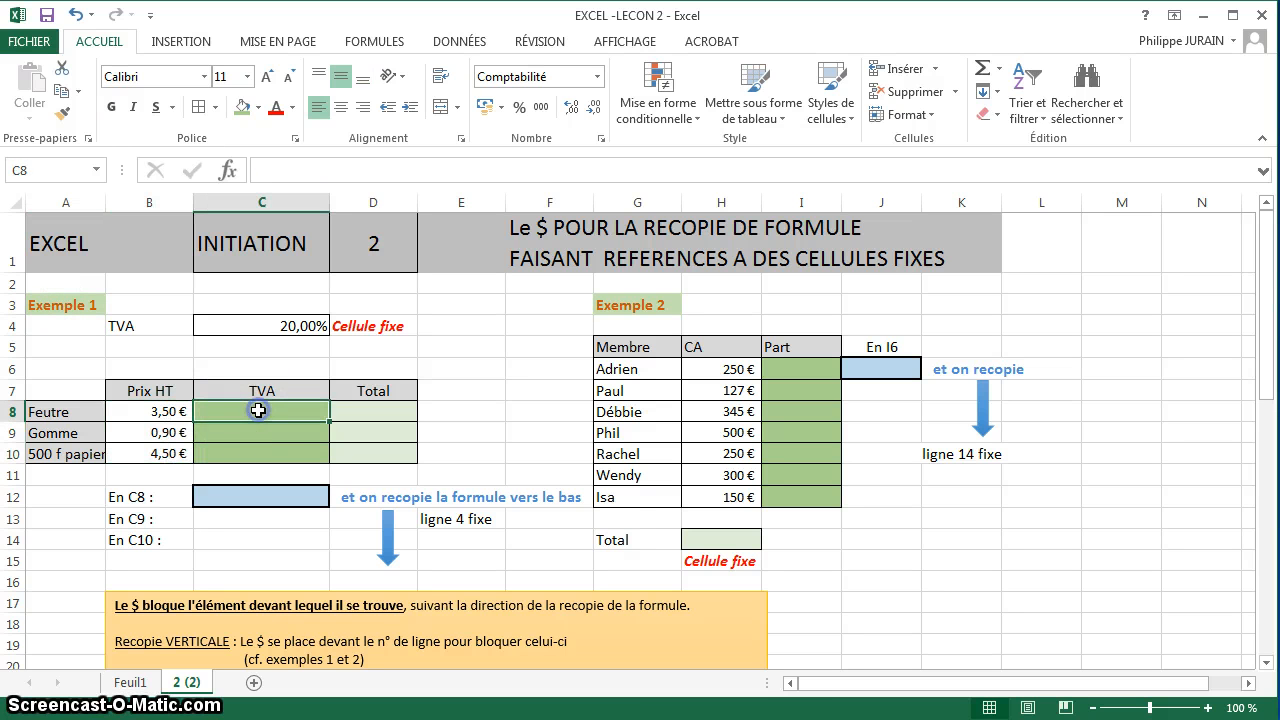
{"action": "left_click", "coordinate": [259, 323]}
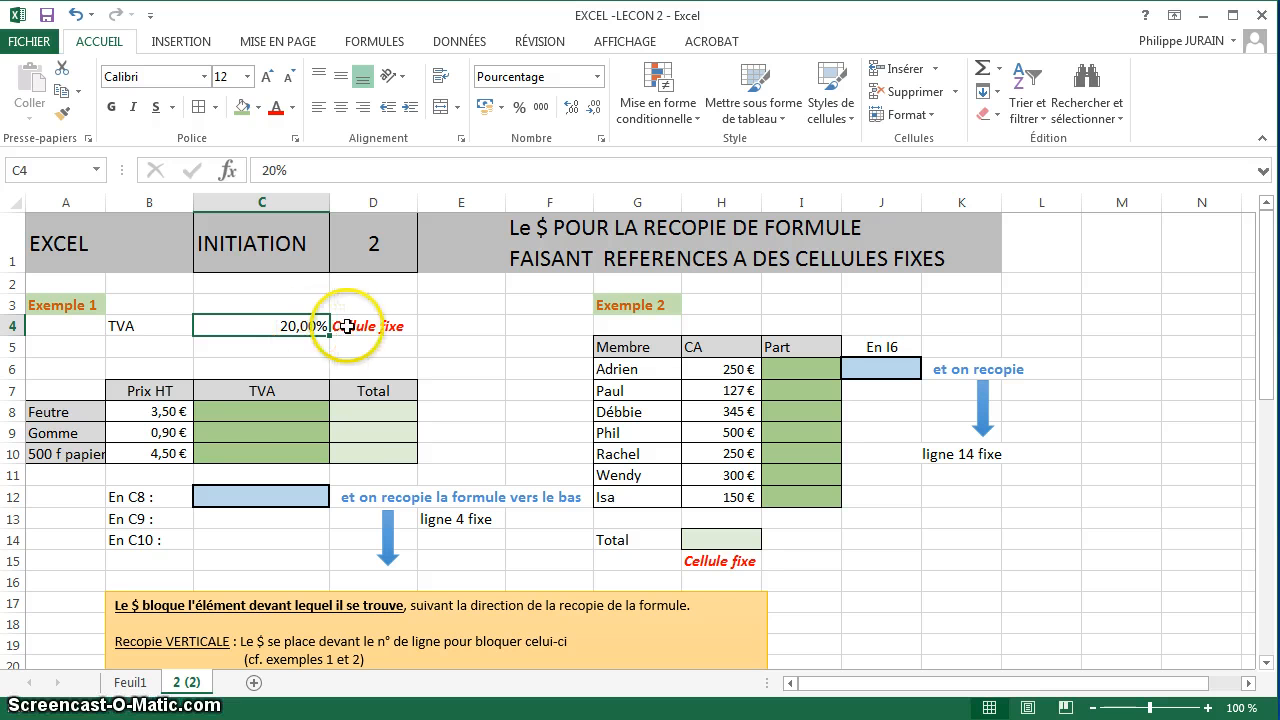
Enter the formula =B8*C4 in C8 and copy it down to C10.
{"action": "left_click", "coordinate": [273, 408]}
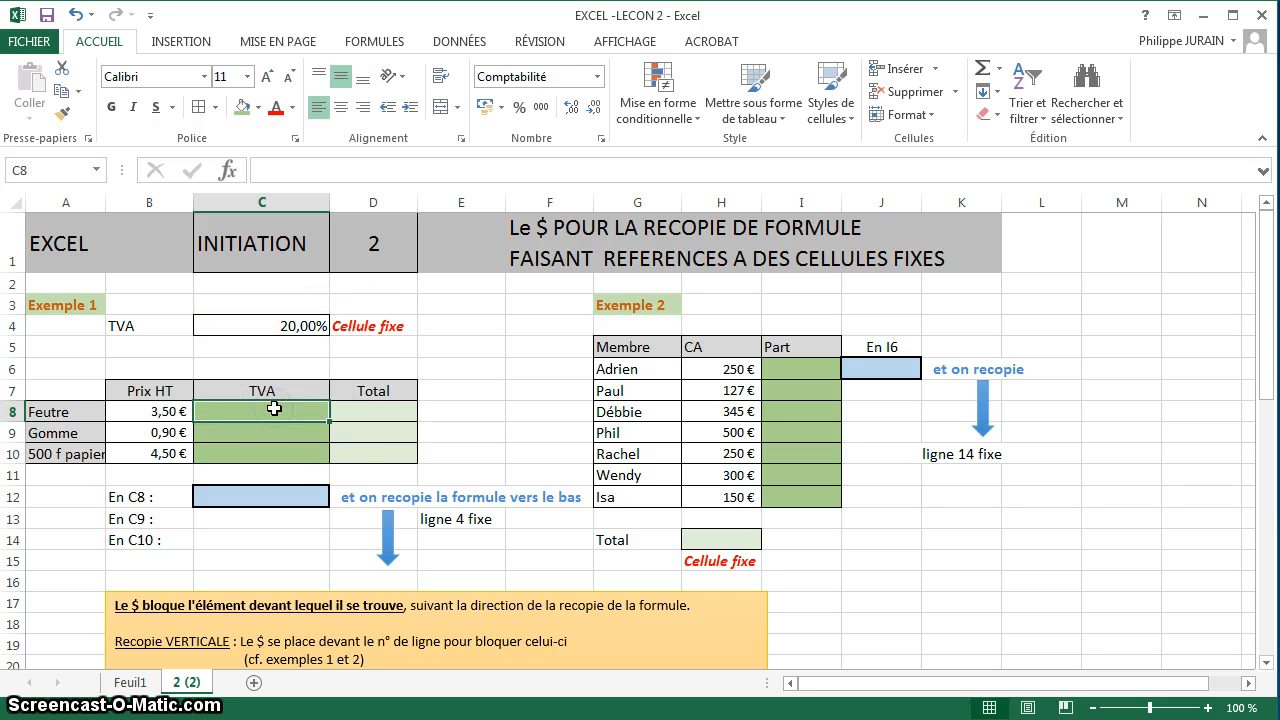
{"action": "type", "text": "="}
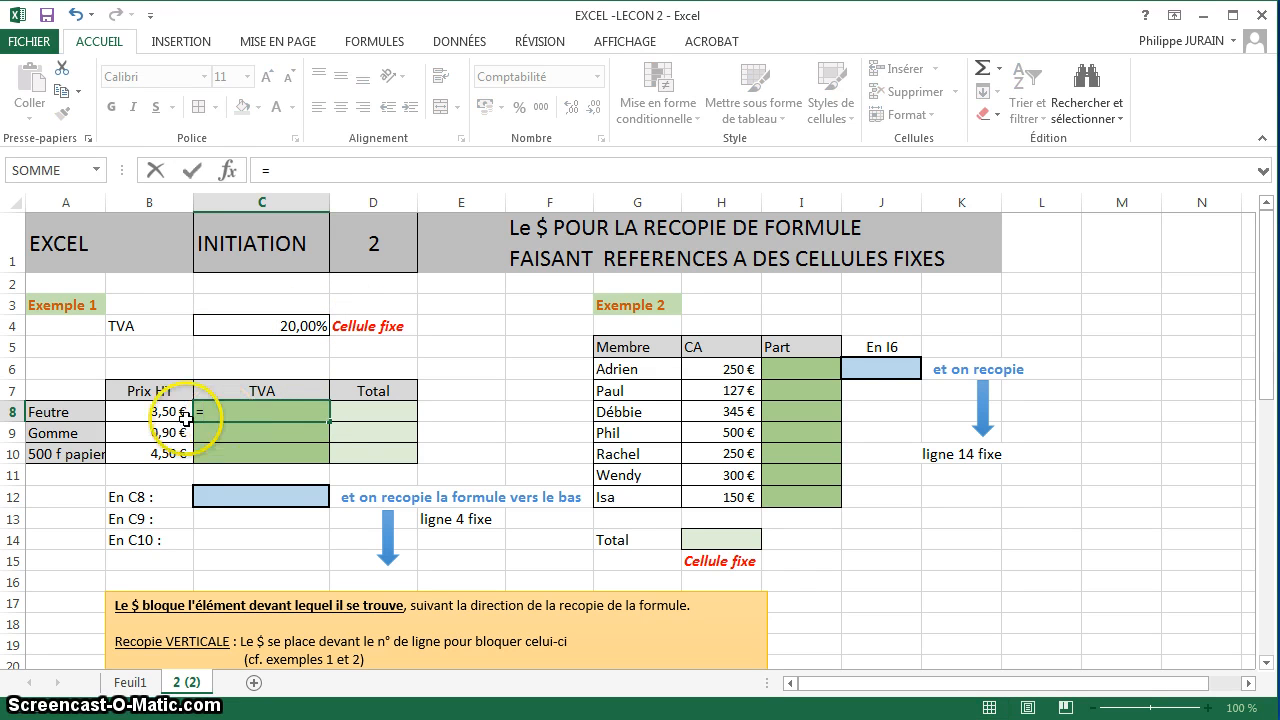
{"action": "left_click", "coordinate": [150, 413]}
{"action": "type", "text": "*"}
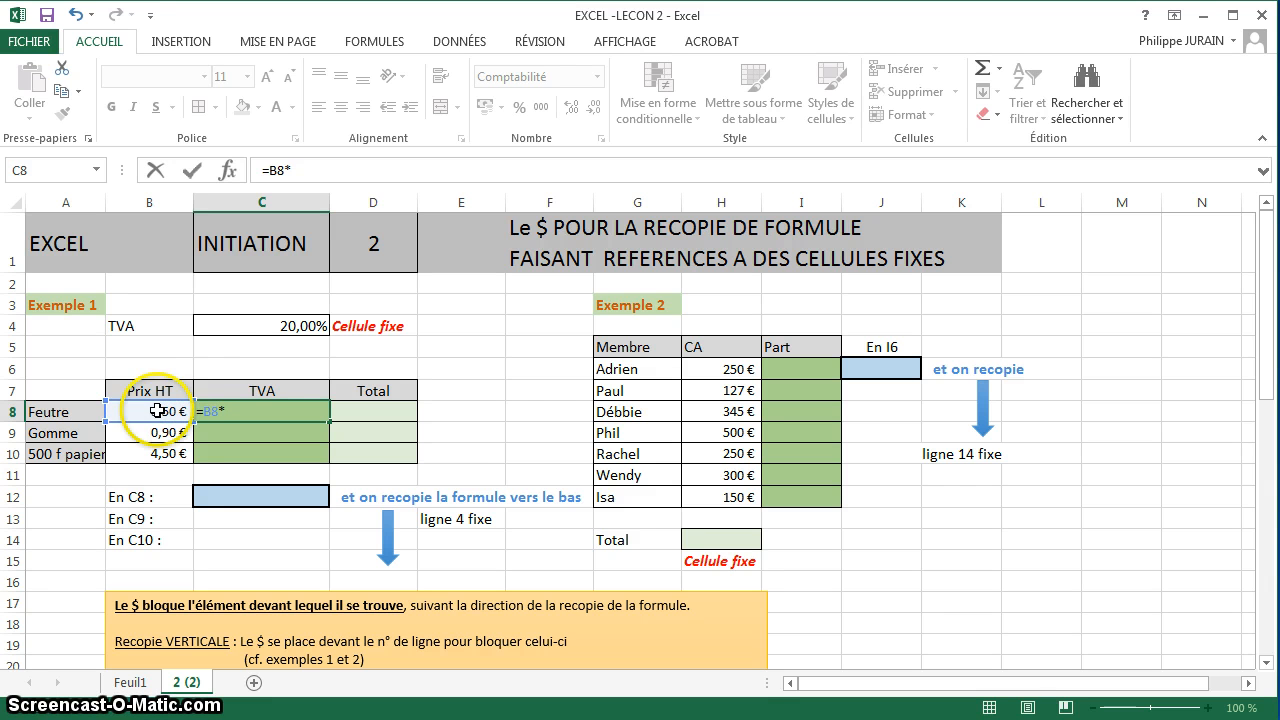
{"action": "left_click", "coordinate": [215, 323]}
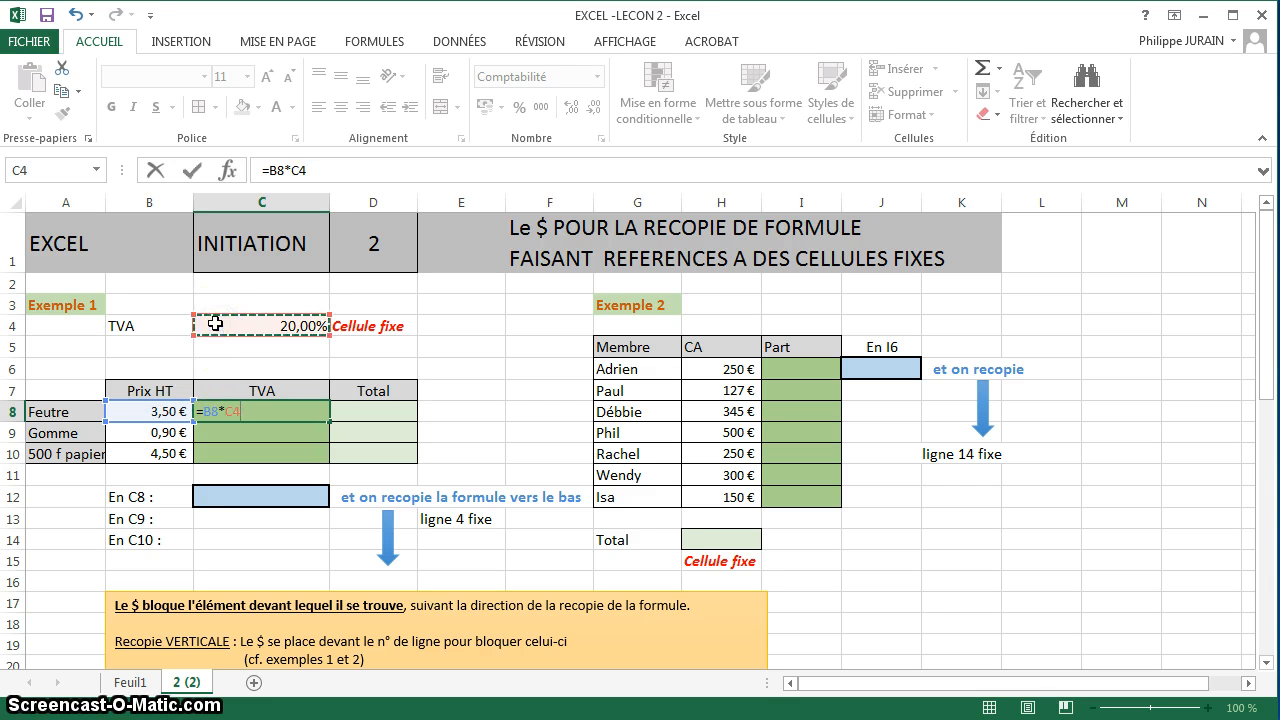
{"action": "key", "text": "Return"}
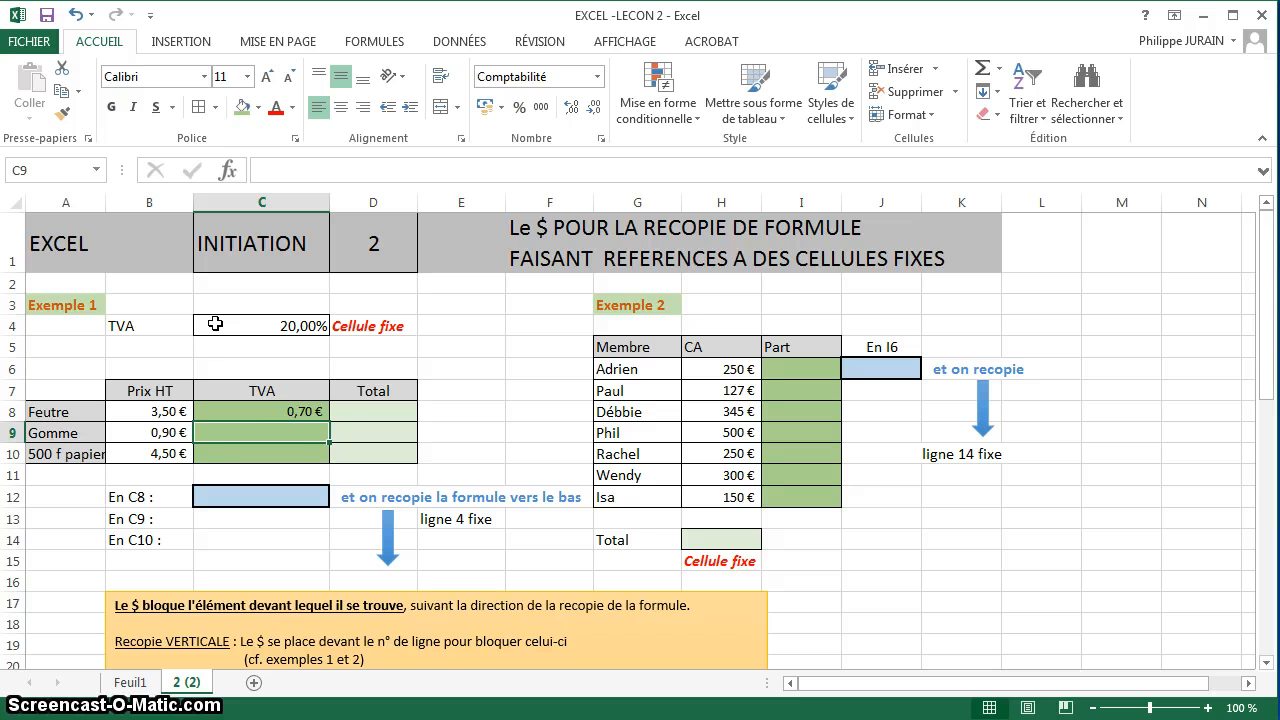
{"action": "left_click", "coordinate": [295, 412]}
{"action": "left_click_drag", "start_coordinate": [328, 421], "coordinate": [330, 456]}
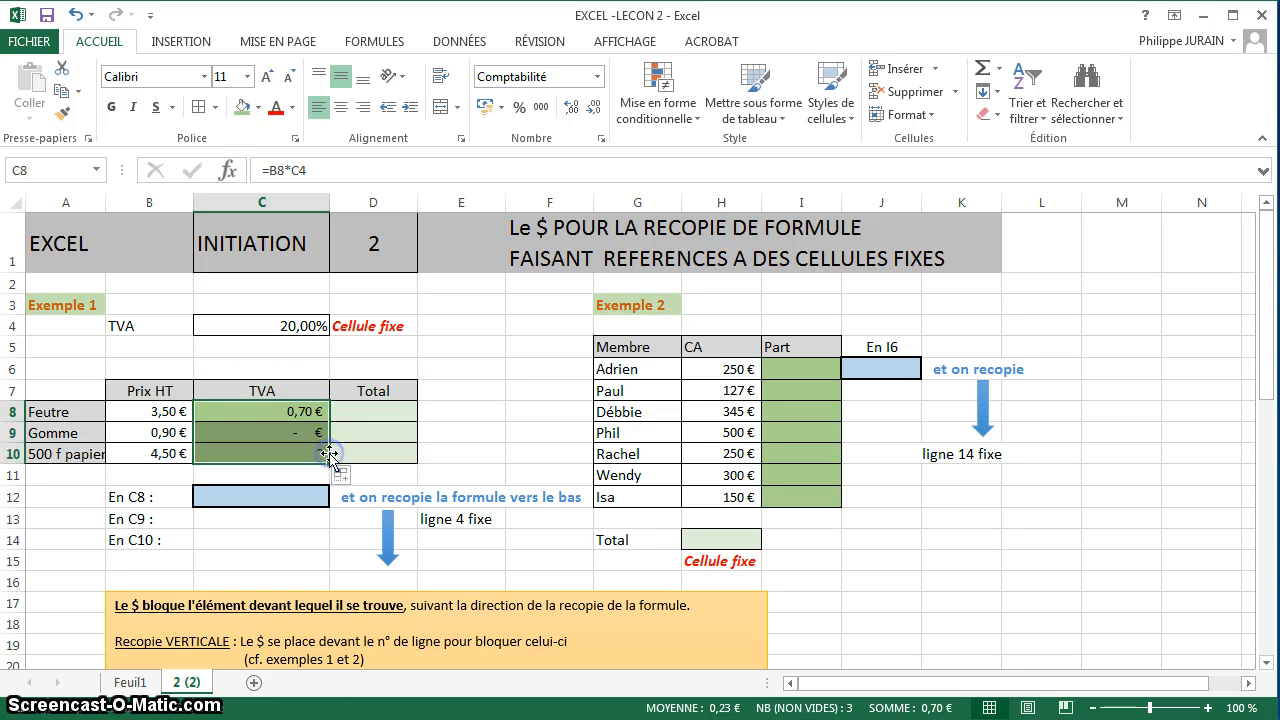
Compare the formulas in C8 and C9 to see which cells the copied TVA formula refers to.
{"action": "left_click", "coordinate": [295, 410]}
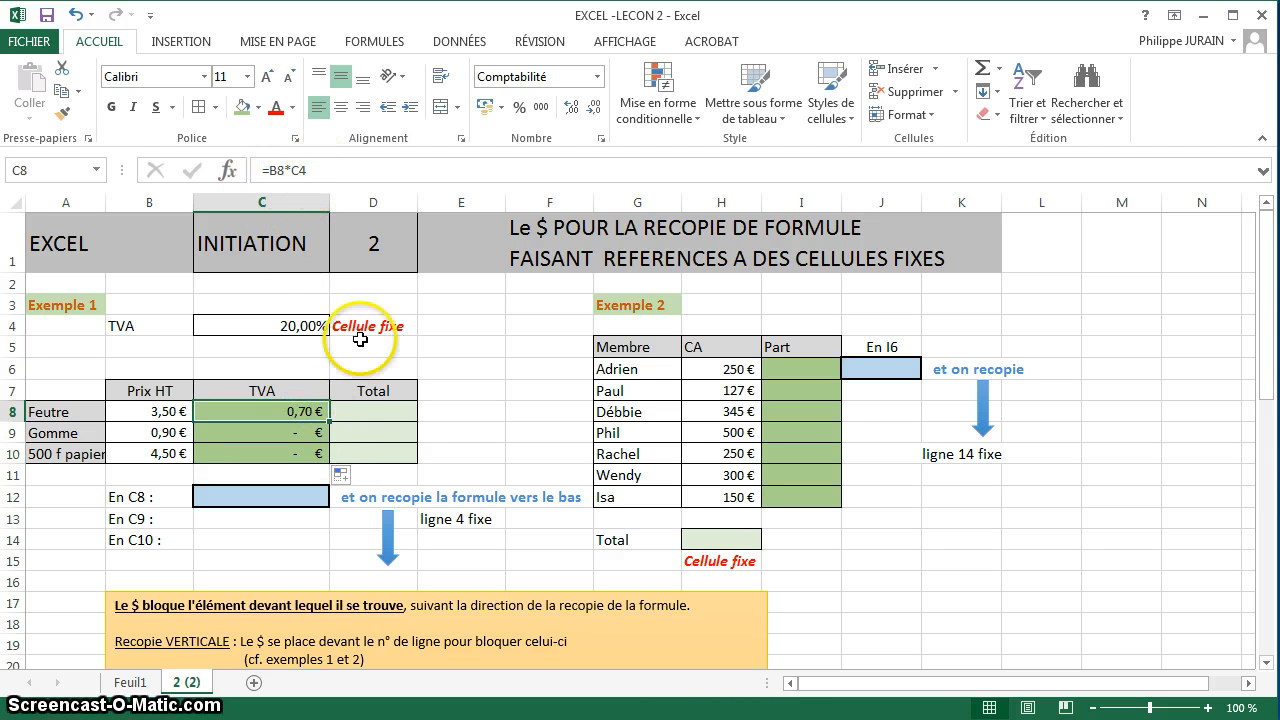
{"action": "left_click", "coordinate": [307, 425]}
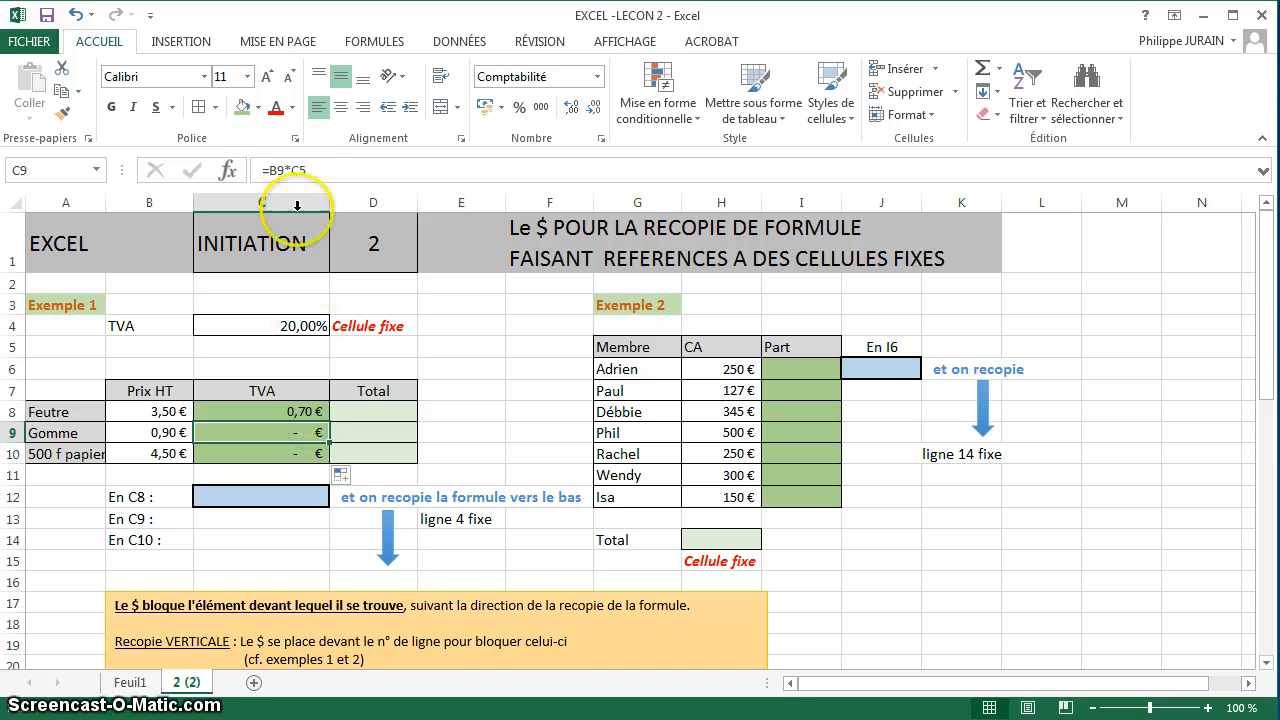
{"action": "double_click", "coordinate": [318, 432]}
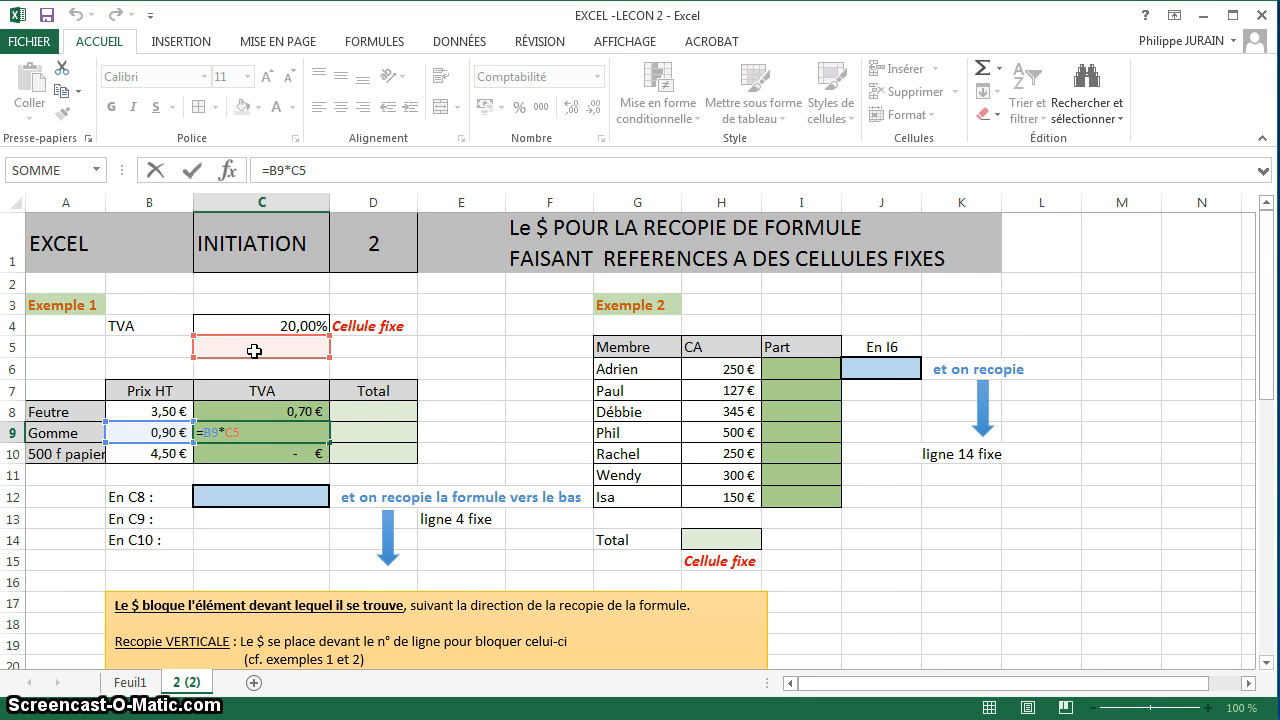
{"action": "key", "text": "Escape"}
{"action": "left_click", "coordinate": [295, 407]}
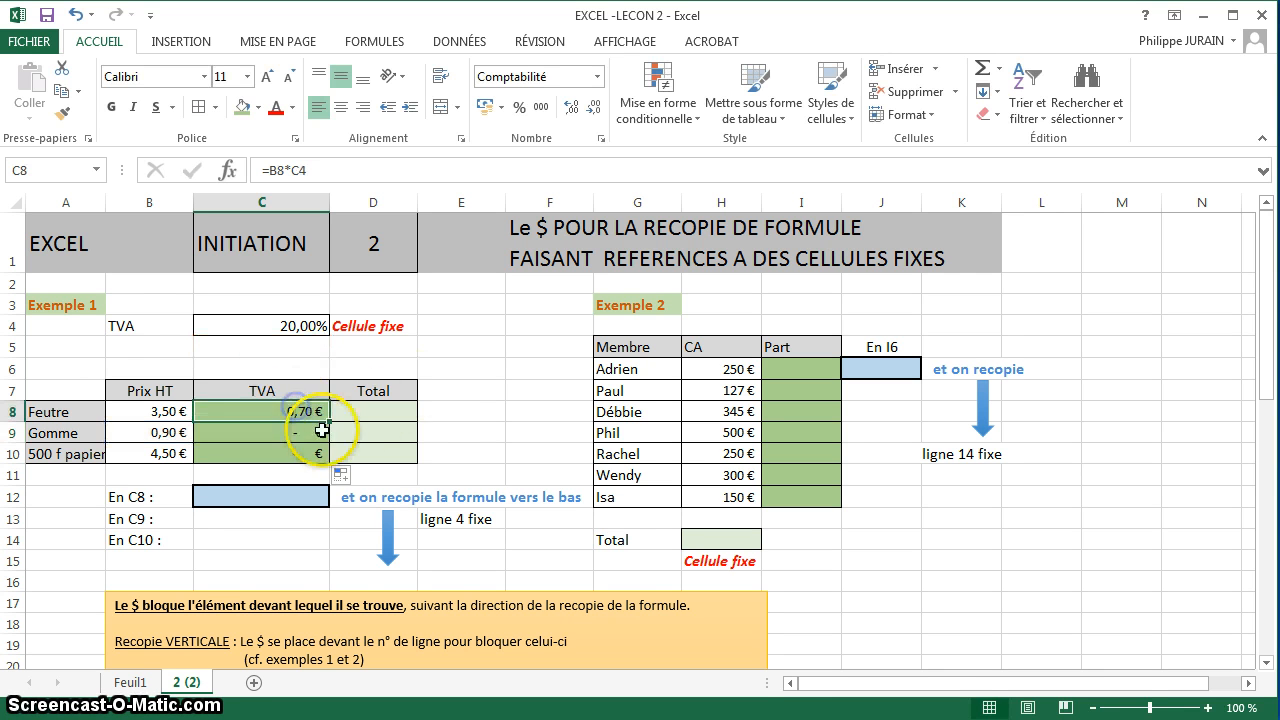
Clear the TVA formulas from C8:C10.
{"action": "left_click_drag", "start_coordinate": [322, 431], "coordinate": [330, 449]}
{"action": "key", "text": "Delete"}
{"action": "left_click", "coordinate": [306, 405]}
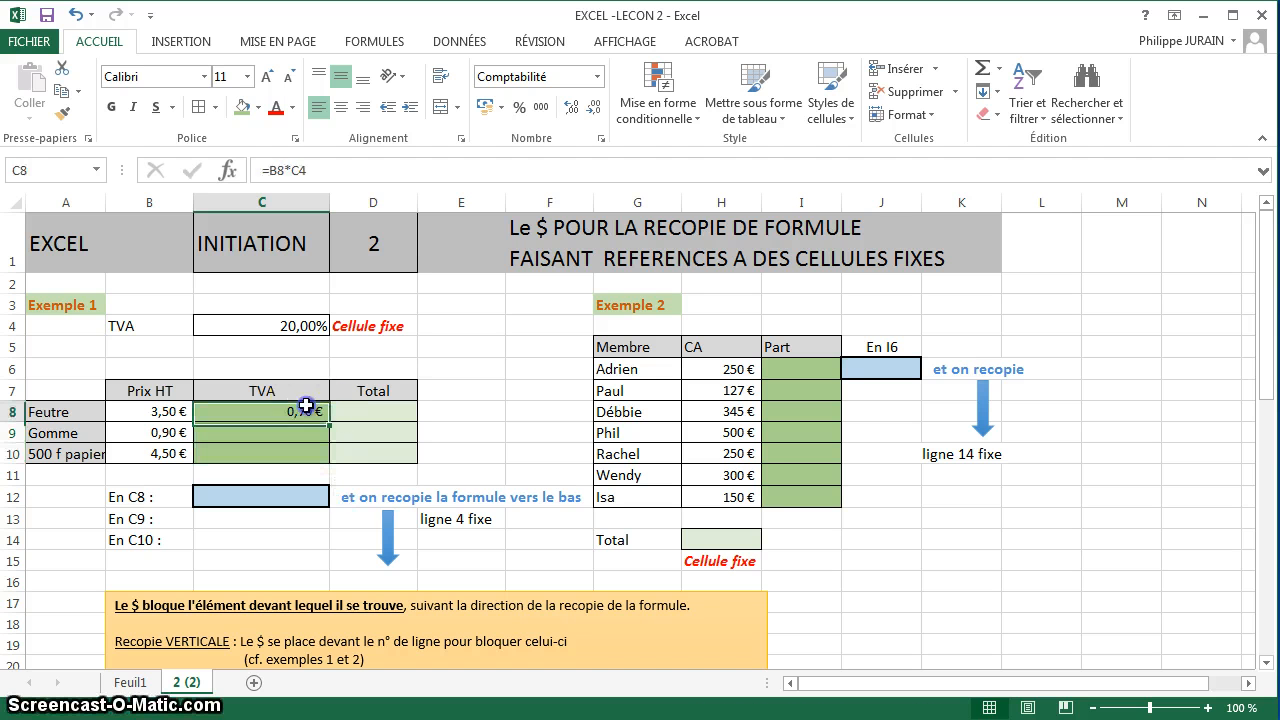
{"action": "key", "text": "Delete"}
Enter the formula =B8*C$4 in C8, with row 4 locked, and copy it down to C10.
{"action": "type", "text": "="}
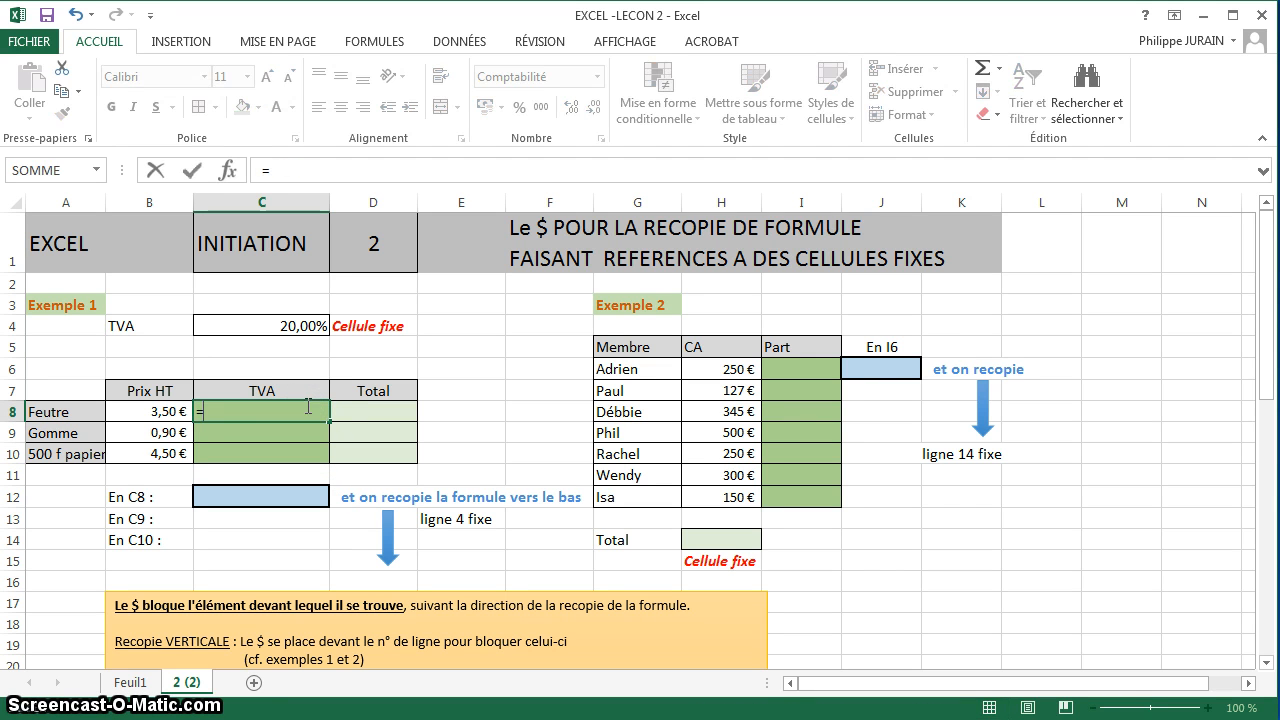
{"action": "left_click", "coordinate": [170, 410]}
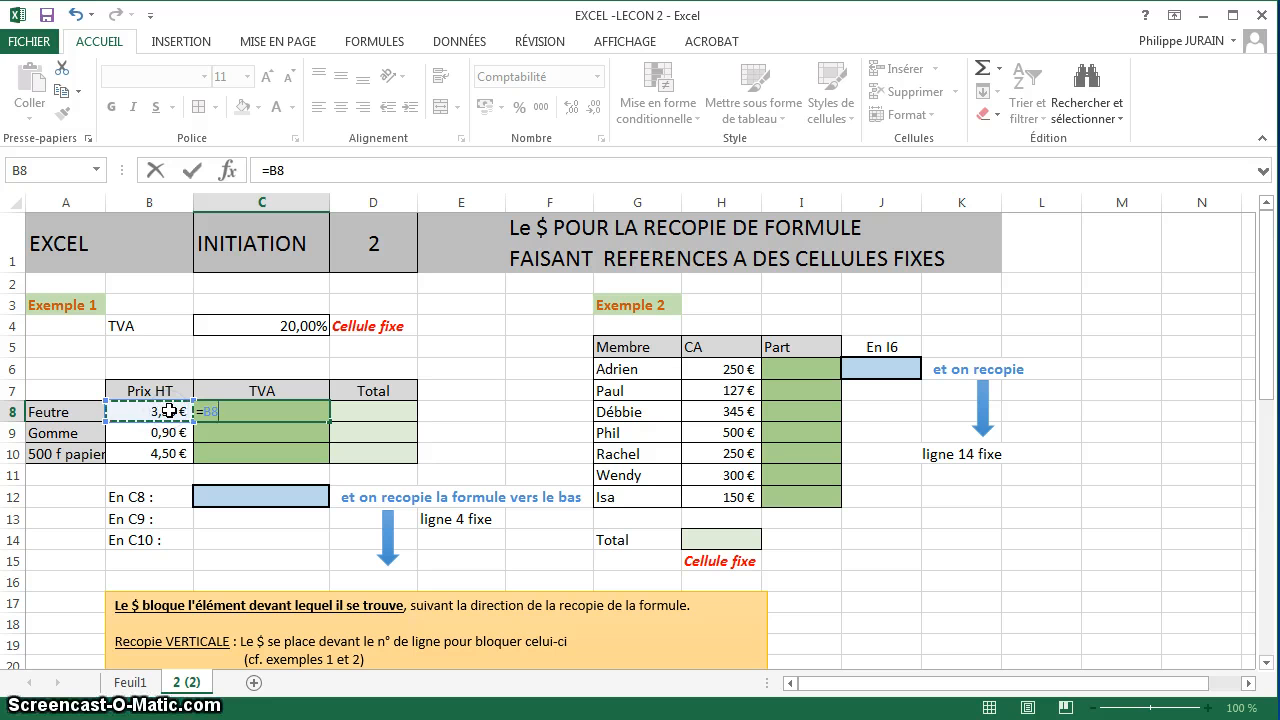
{"action": "left_click", "coordinate": [282, 324]}
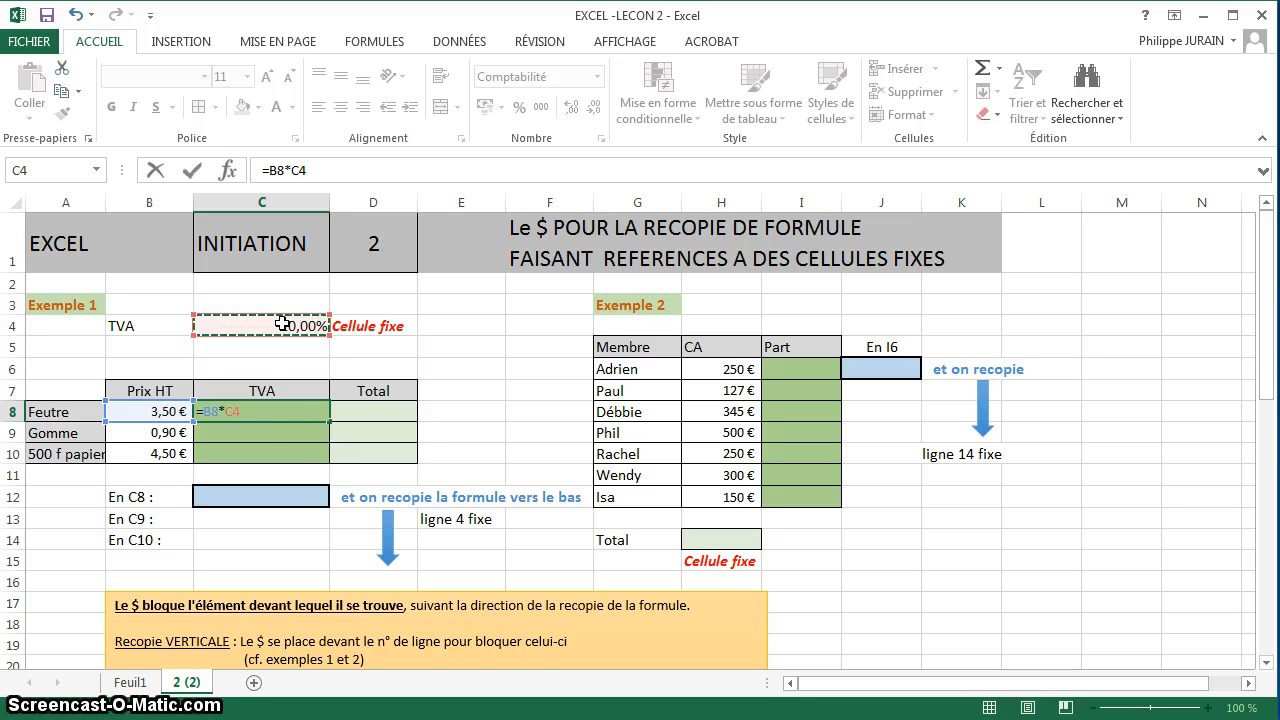
{"action": "left_click", "coordinate": [233, 411]}
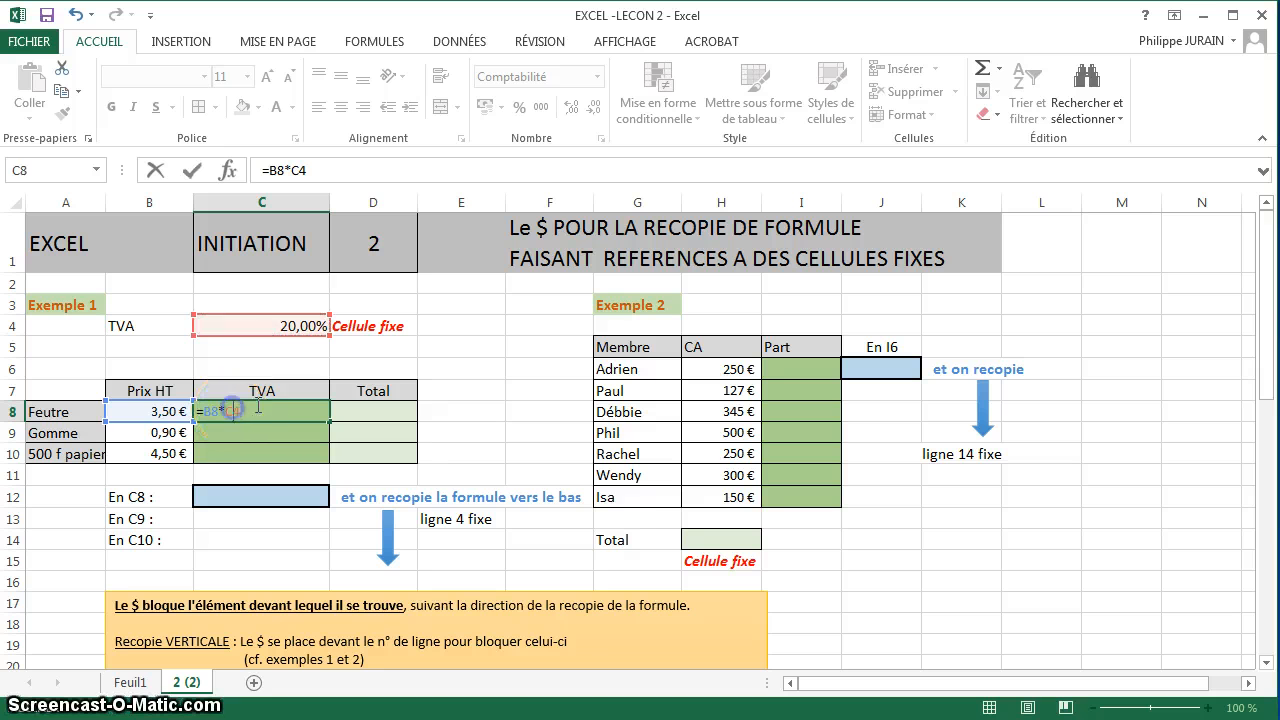
{"action": "type", "text": "$"}
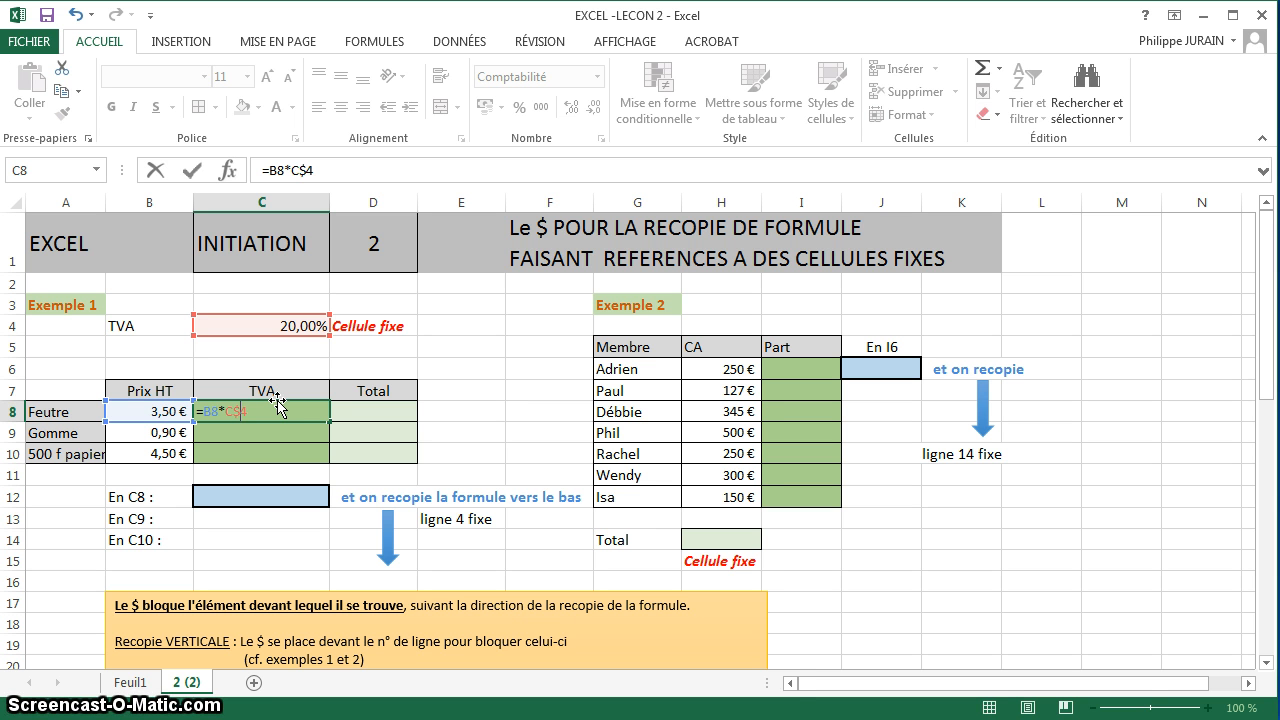
{"action": "key", "text": "Return"}
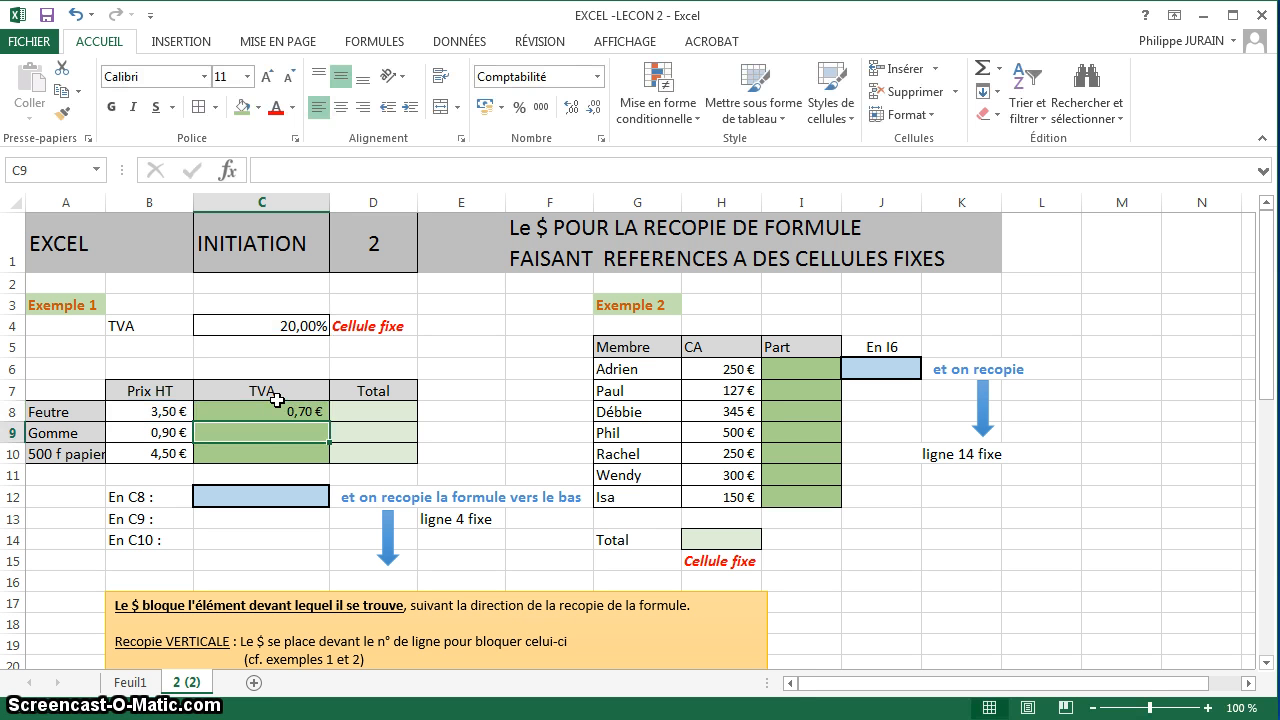
{"action": "left_click", "coordinate": [298, 414]}
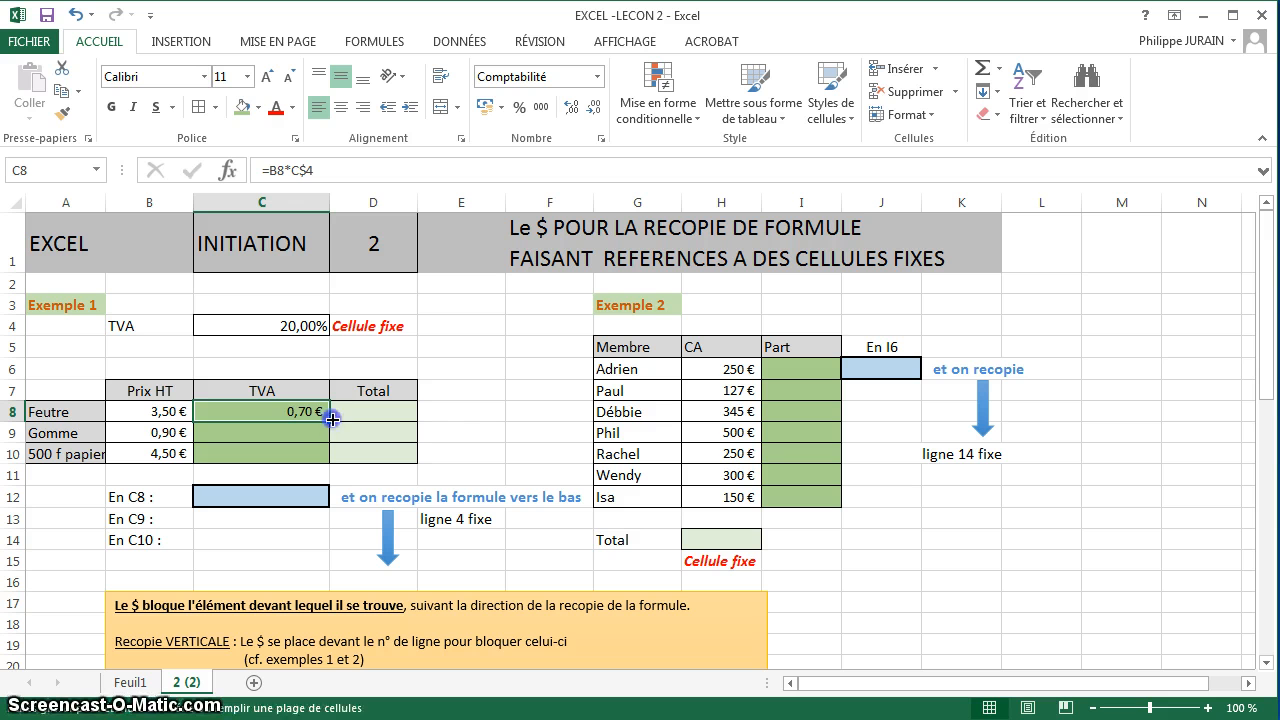
{"action": "left_click_drag", "start_coordinate": [331, 420], "coordinate": [326, 456]}
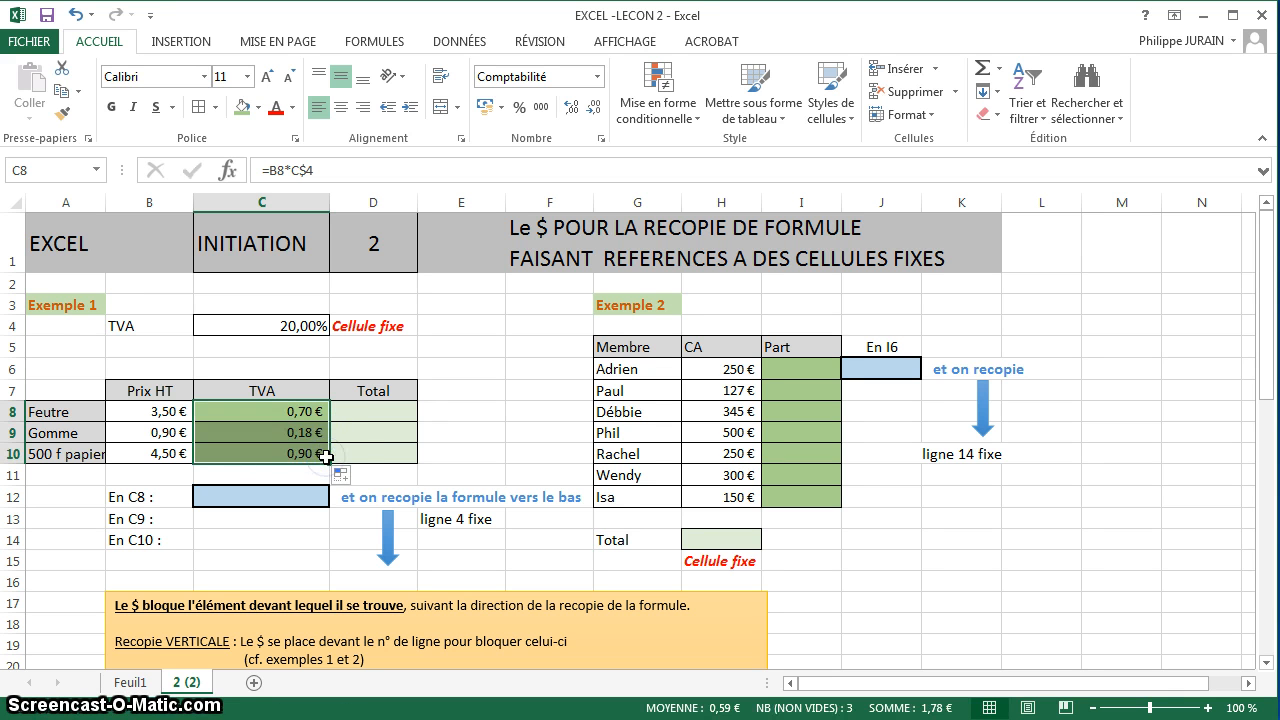
Examine the cell references of the copied TVA formula in C9.
{"action": "left_click", "coordinate": [316, 433]}
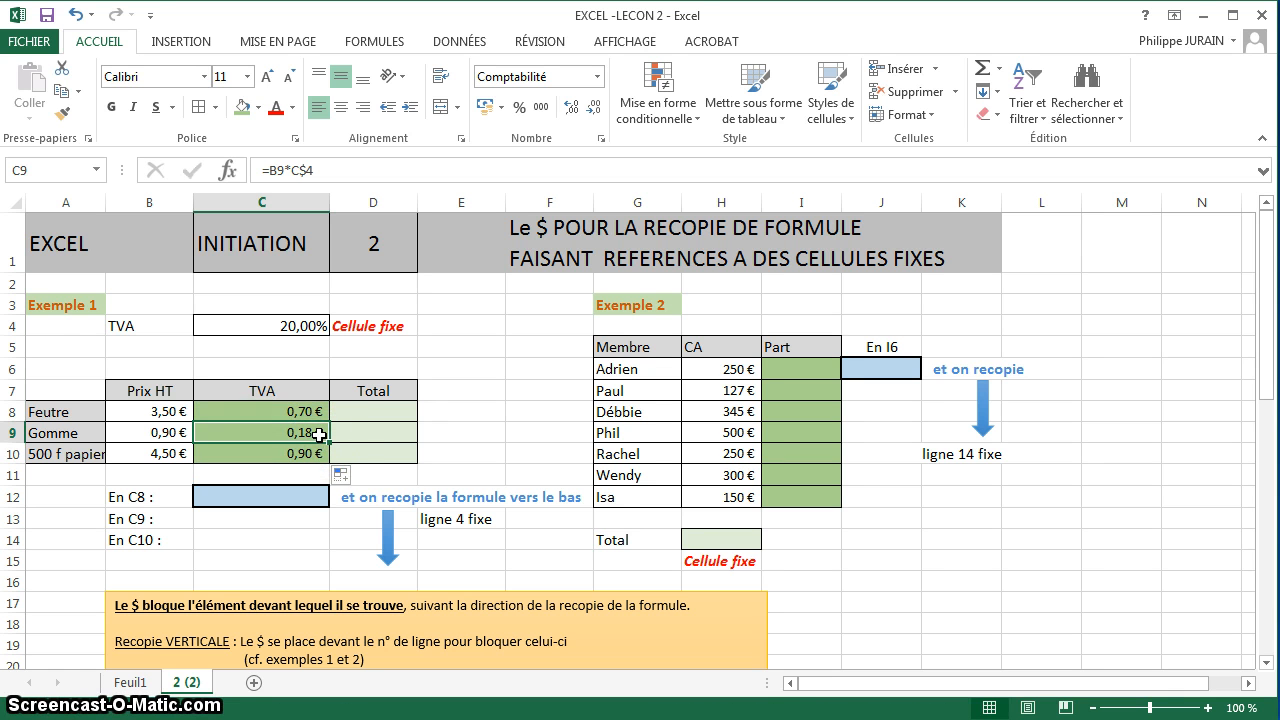
{"action": "double_click", "coordinate": [316, 433]}
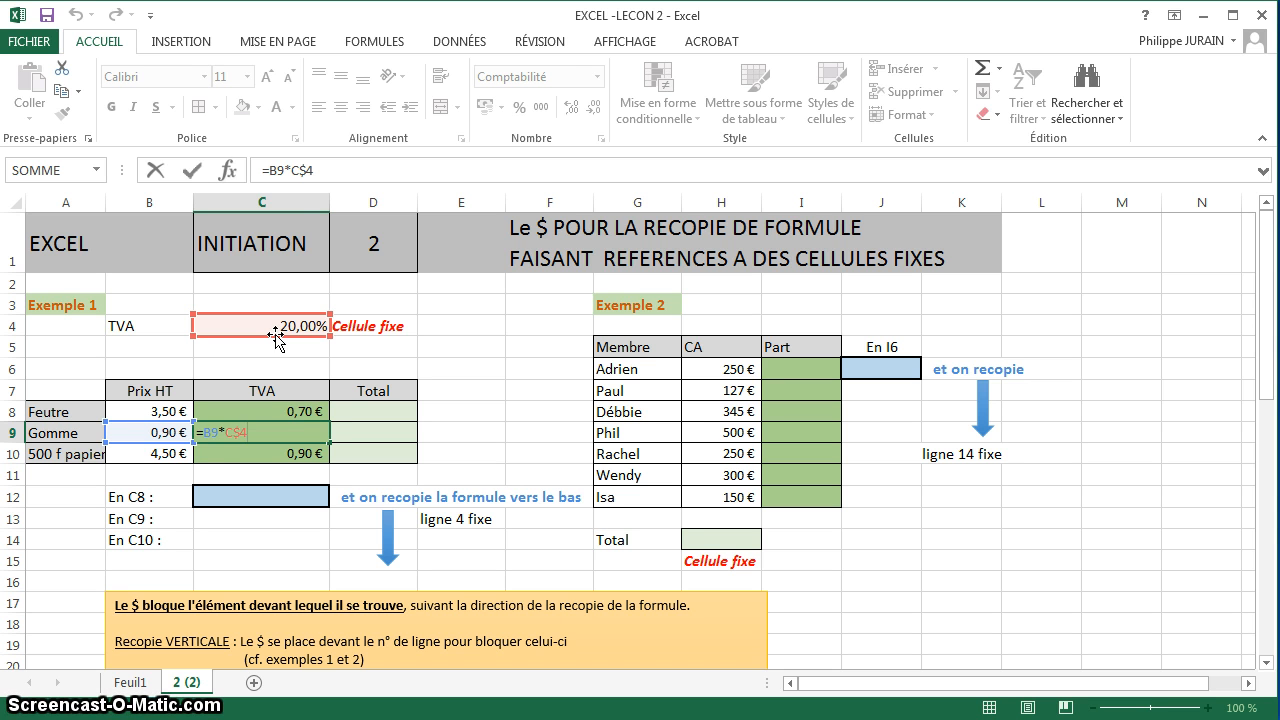
{"action": "key", "text": "Escape"}
Copy the formula =B8*C$4 from C8 into C12 as displayed text.
{"action": "left_click", "coordinate": [304, 409]}
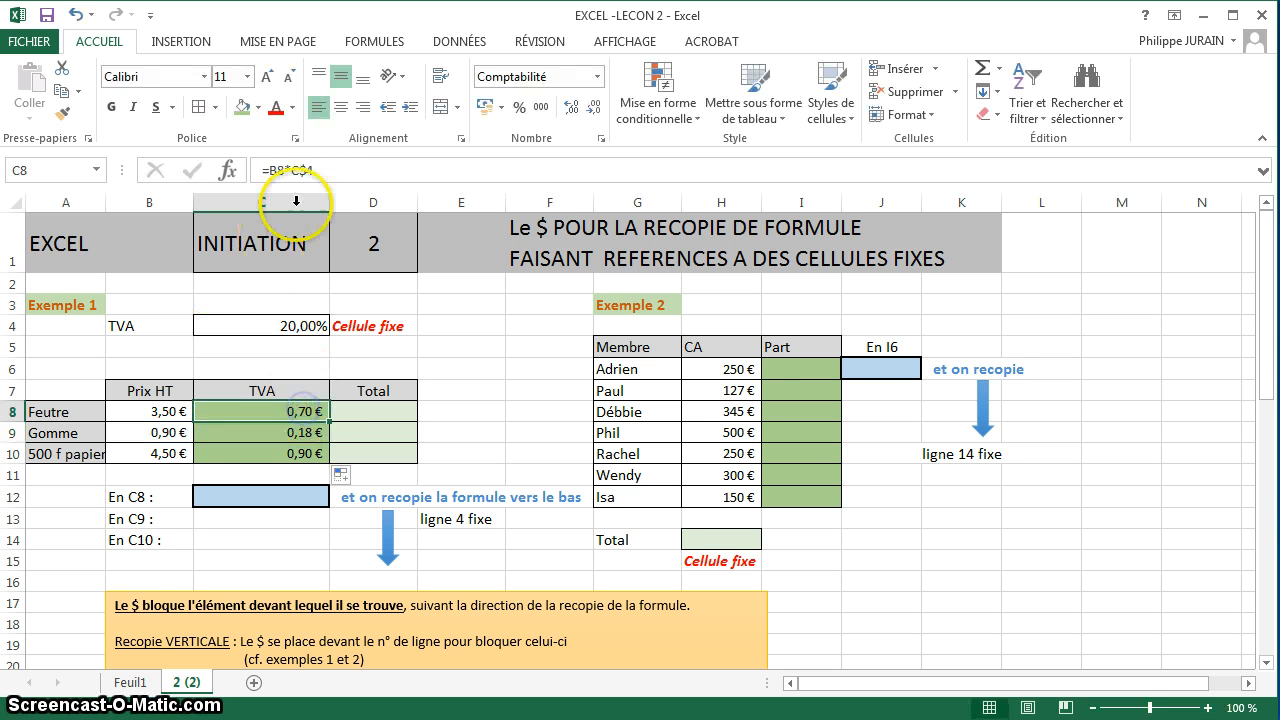
{"action": "left_click_drag", "start_coordinate": [323, 175], "coordinate": [233, 175]}
{"action": "key", "text": "ctrl+c"}
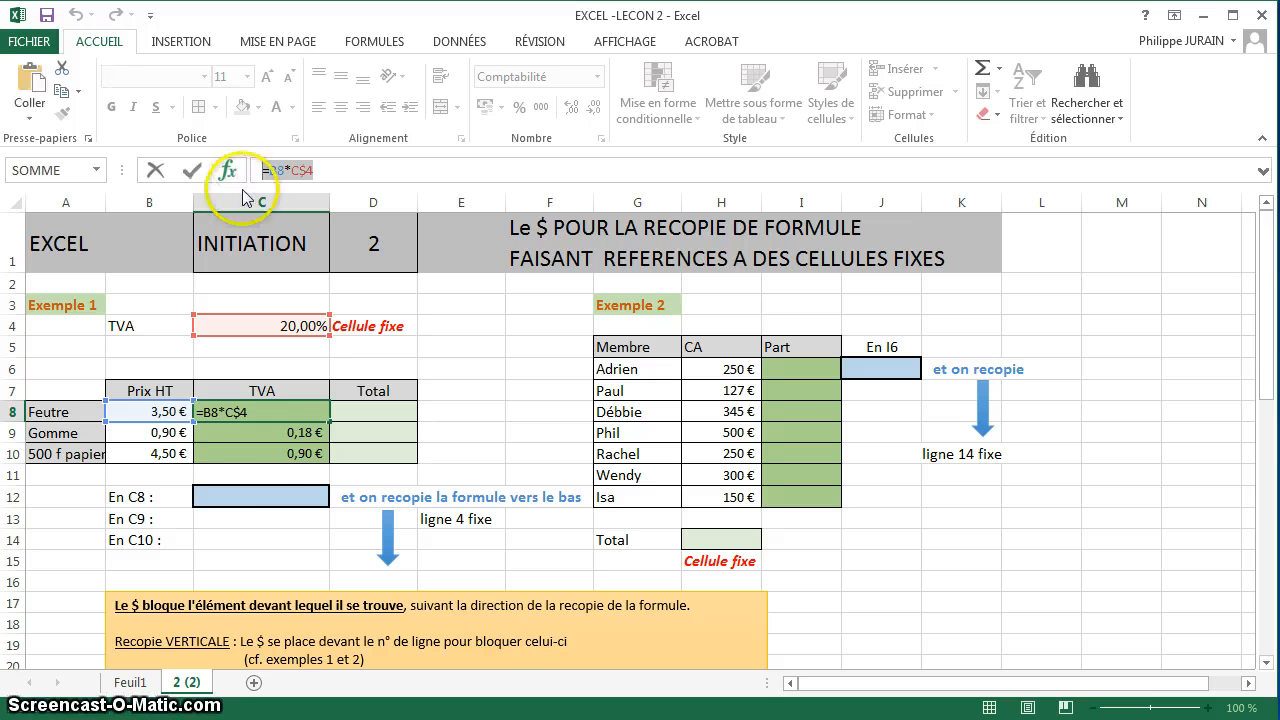
{"action": "key", "text": "Escape"}
{"action": "double_click", "coordinate": [286, 492]}
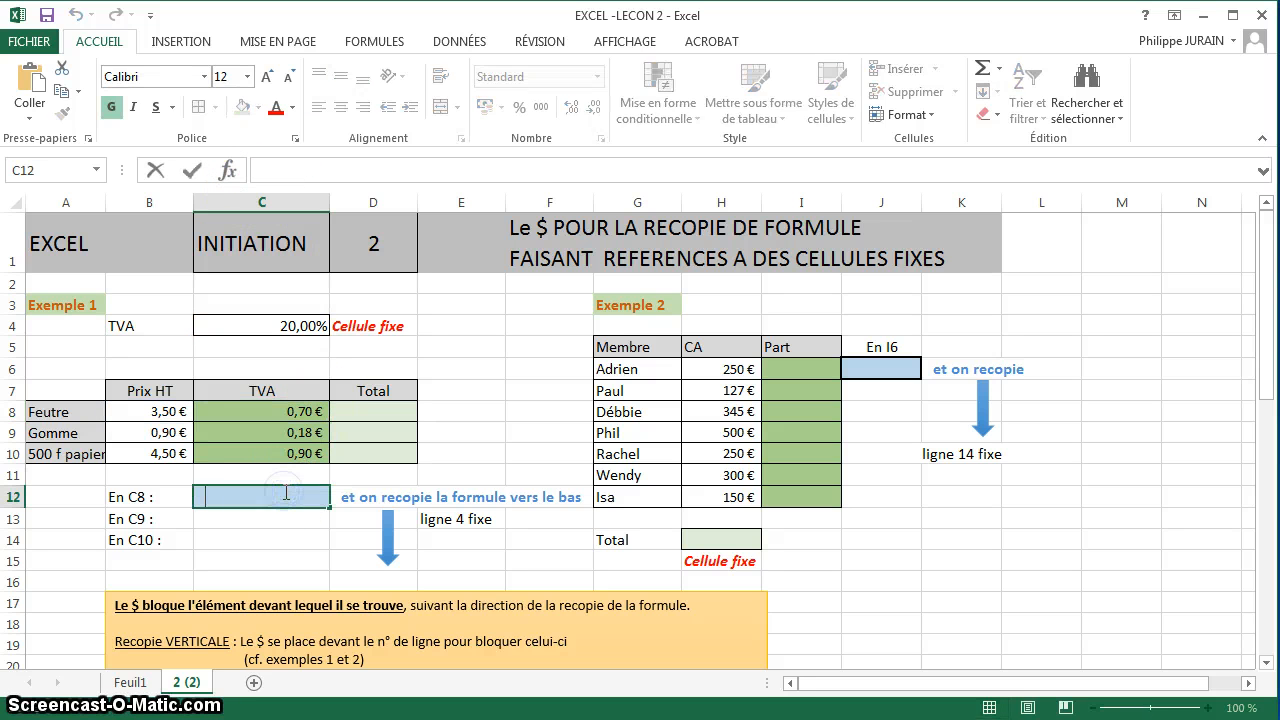
{"action": "key", "text": "Return"}
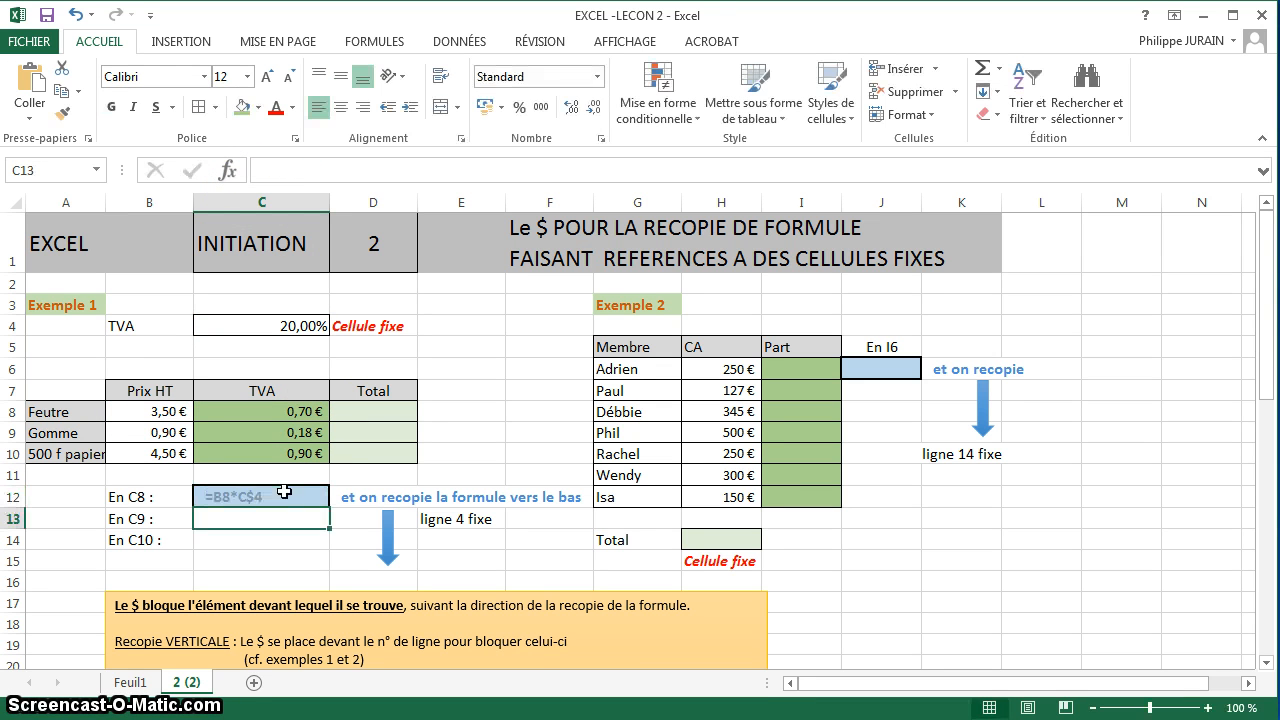
Copy the formula =B9*C$4 from C9 into C13 as text, using a leading apostrophe.
{"action": "left_click", "coordinate": [295, 427]}
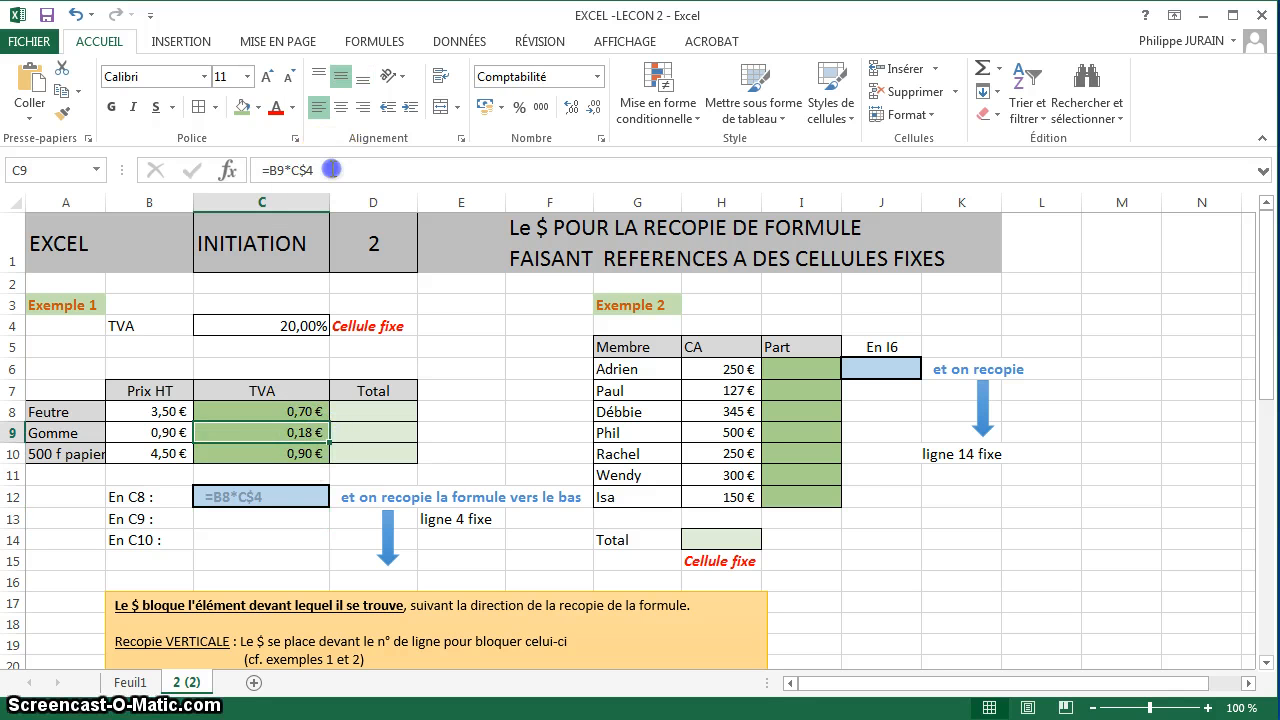
{"action": "left_click_drag", "start_coordinate": [320, 170], "coordinate": [254, 170]}
{"action": "key", "text": "Escape"}
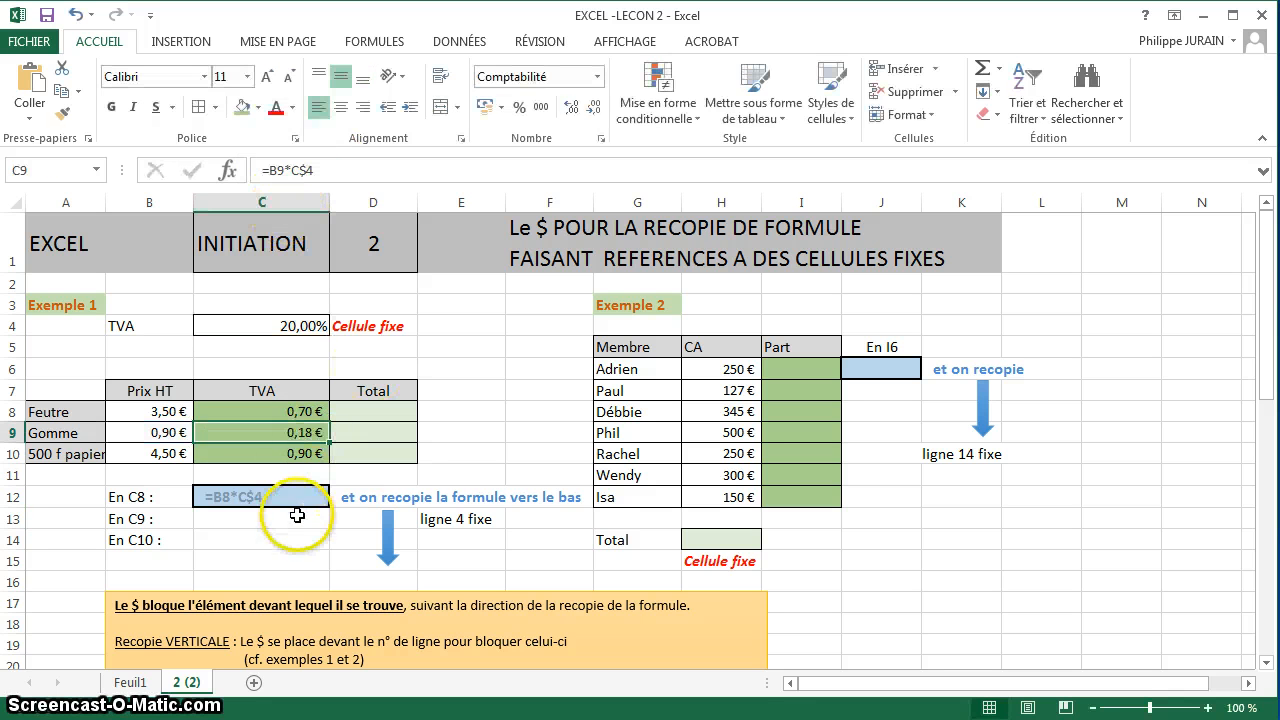
{"action": "left_click", "coordinate": [294, 514]}
{"action": "type", "text": "'"}
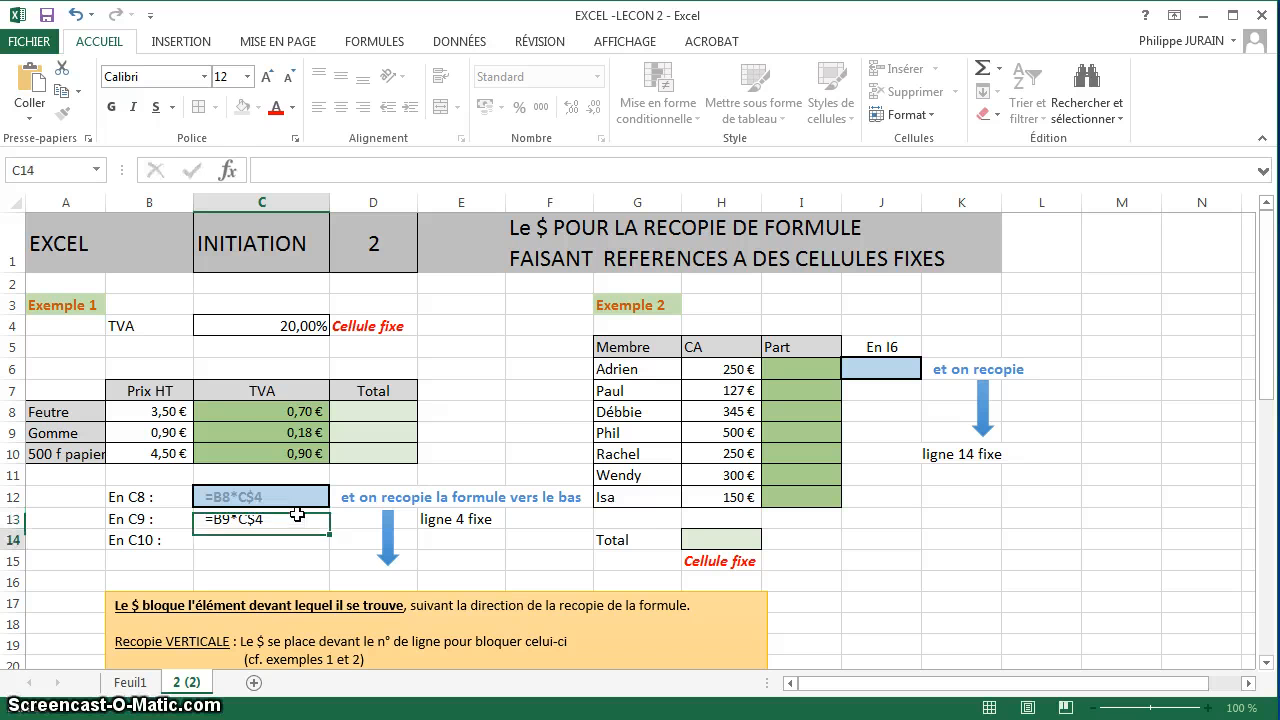
{"action": "key", "text": "Return"}
Copy the formula =B10*C$4 from C10 into C14 as text, using a leading apostrophe.
{"action": "left_click", "coordinate": [291, 325]}
{"action": "left_click", "coordinate": [298, 454]}
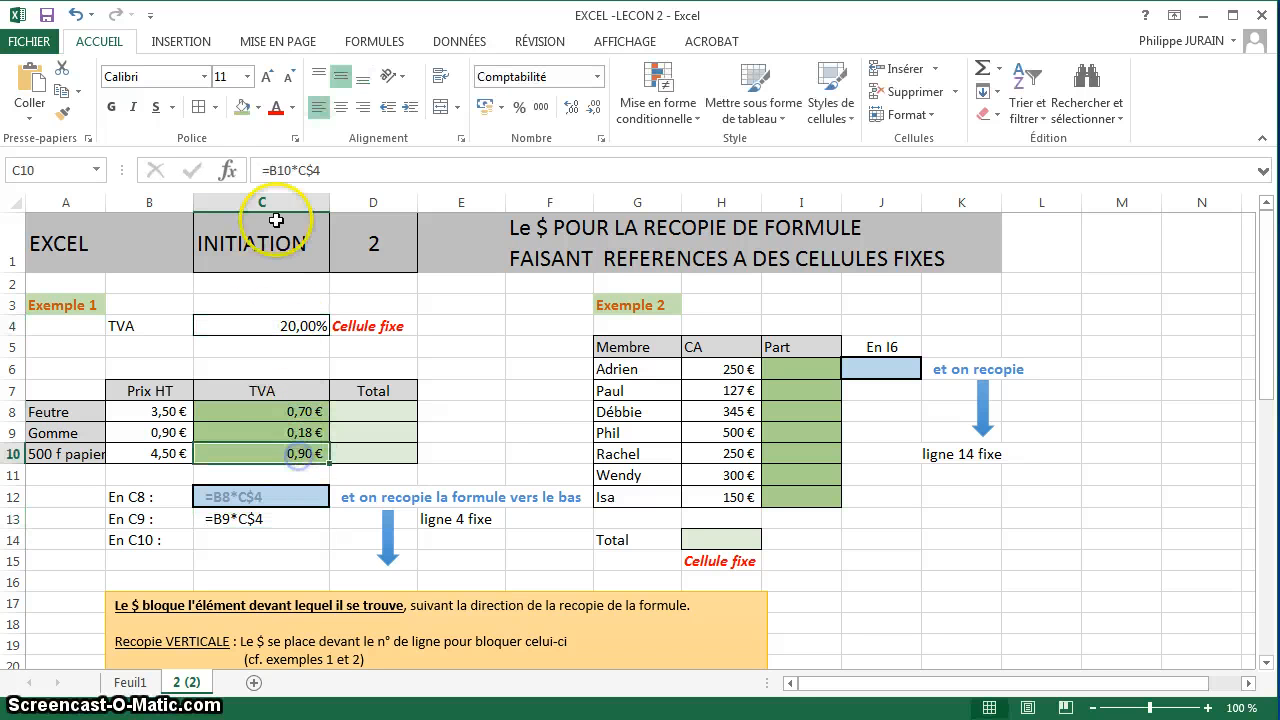
{"action": "left_click_drag", "start_coordinate": [320, 170], "coordinate": [225, 172]}
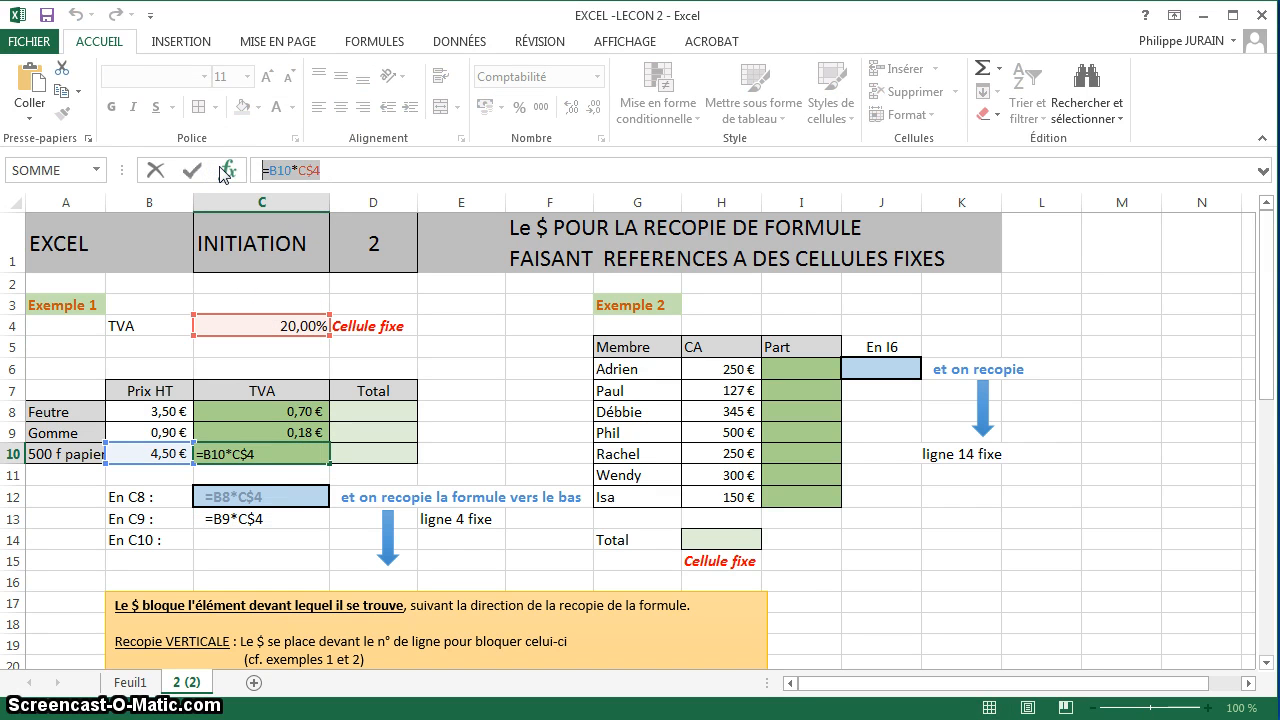
{"action": "key", "text": "ctrl+c"}
{"action": "key", "text": "Escape"}
{"action": "left_click", "coordinate": [285, 537]}
{"action": "type", "text": "'=B10*C$4"}
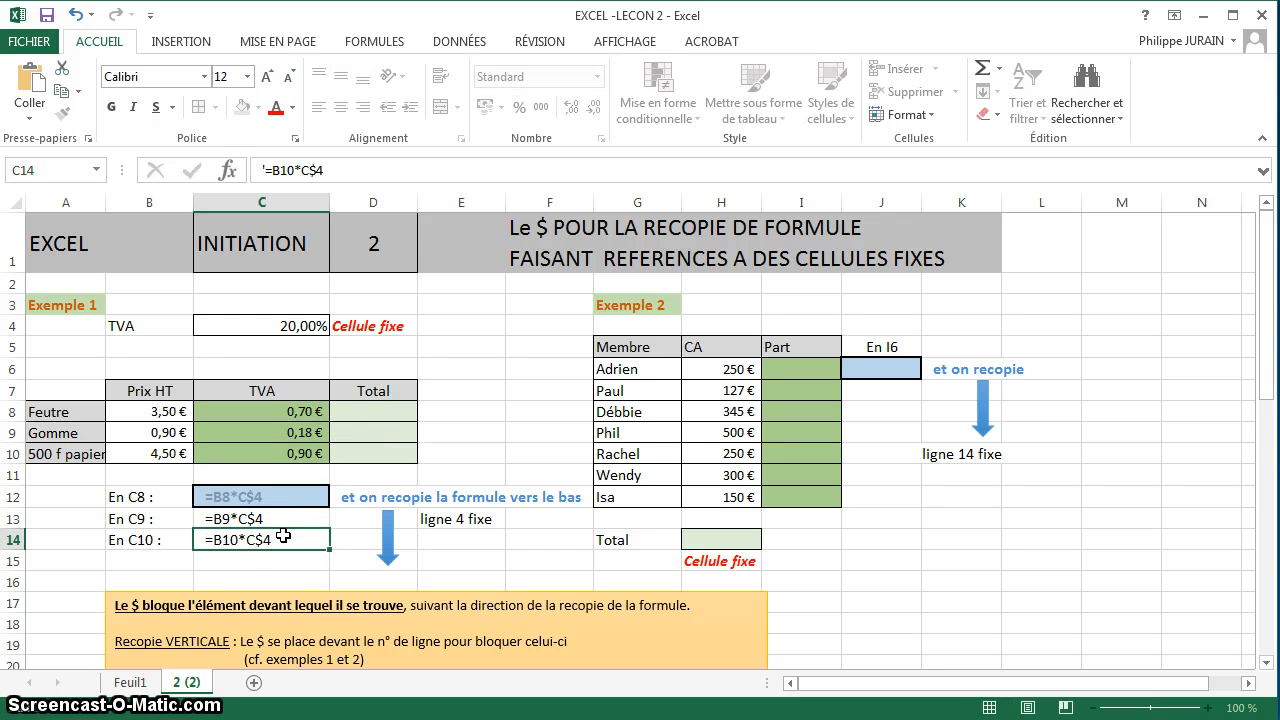
{"action": "key", "text": "Return"}
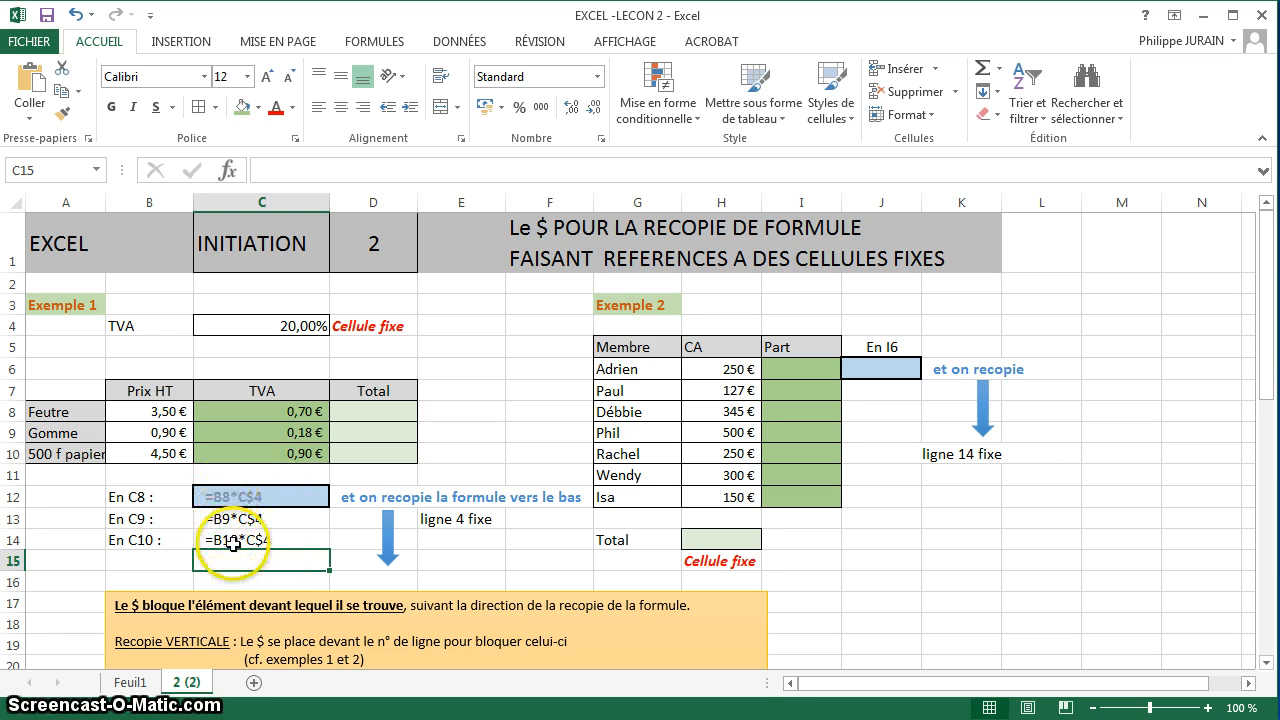
Calculate the Feutre total in D8 with the formula =B8+C8.
{"action": "left_click", "coordinate": [387, 413]}
{"action": "type", "text": "="}
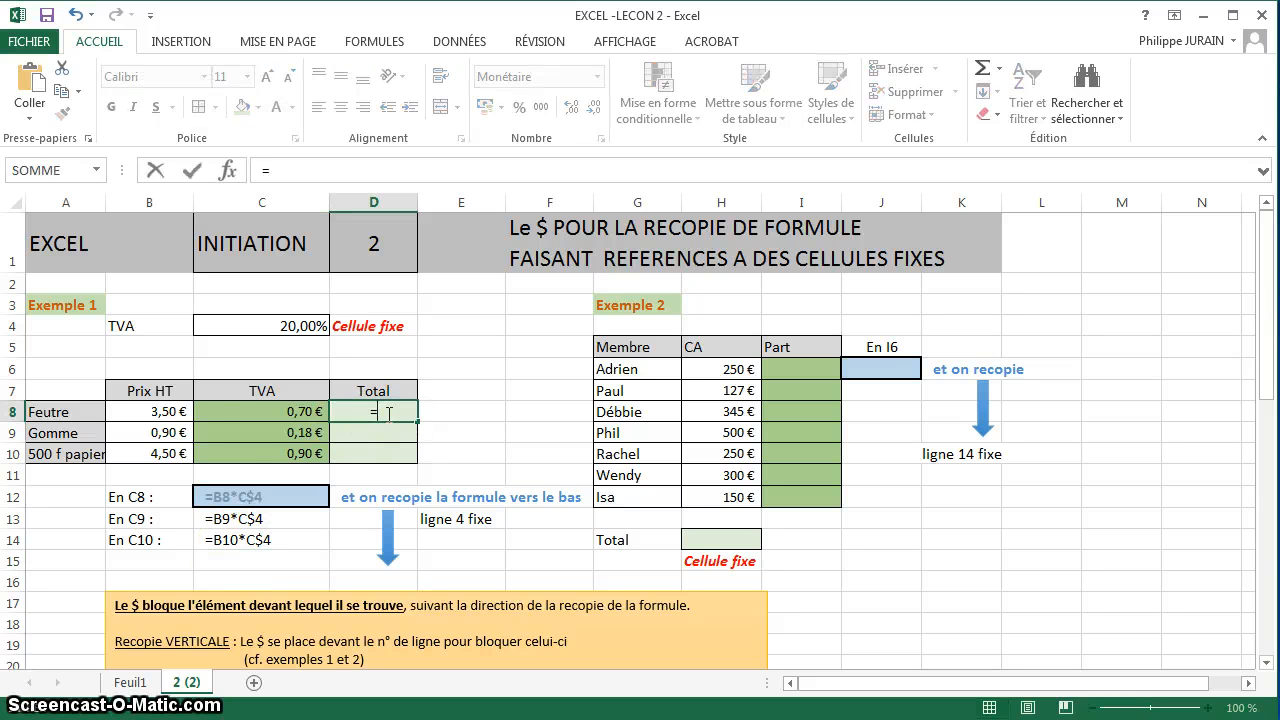
{"action": "left_click", "coordinate": [166, 411]}
{"action": "type", "text": "+"}
{"action": "left_click", "coordinate": [302, 413]}
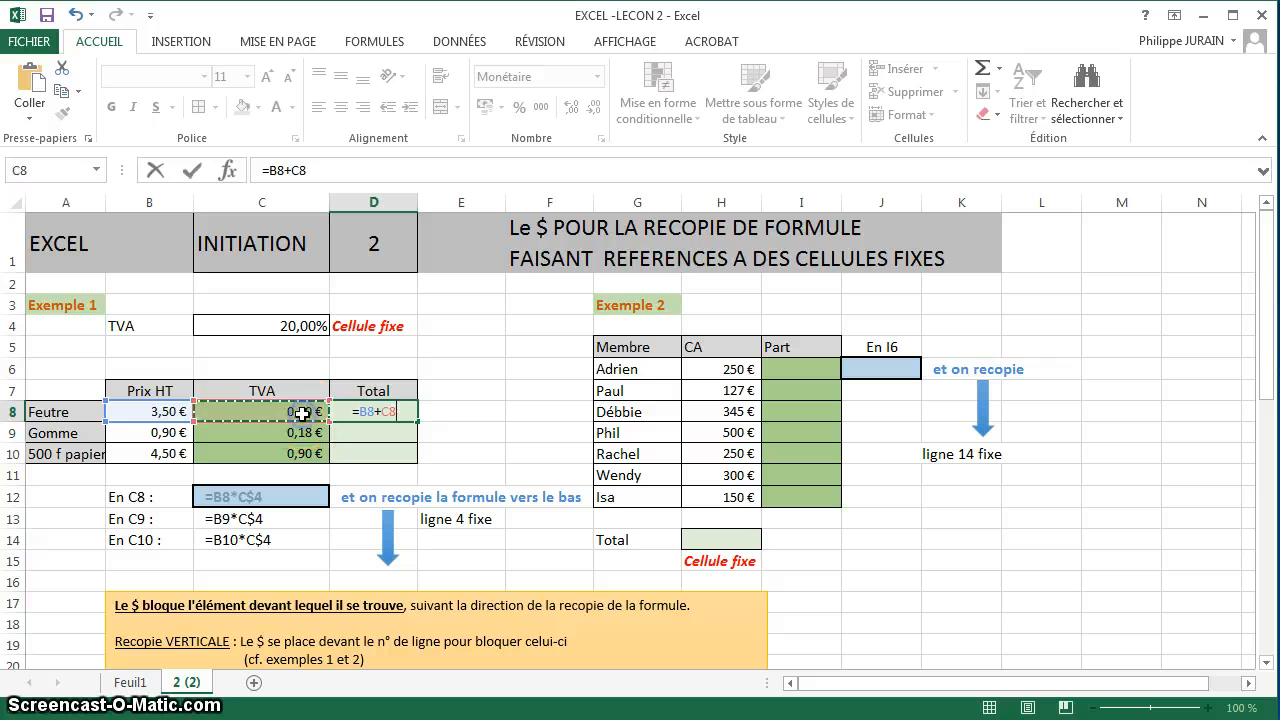
{"action": "key", "text": "Return"}
Check the cell references of the total formula in D8, and copy it down through D10.
{"action": "left_click", "coordinate": [378, 413]}
{"action": "double_click", "coordinate": [380, 413]}
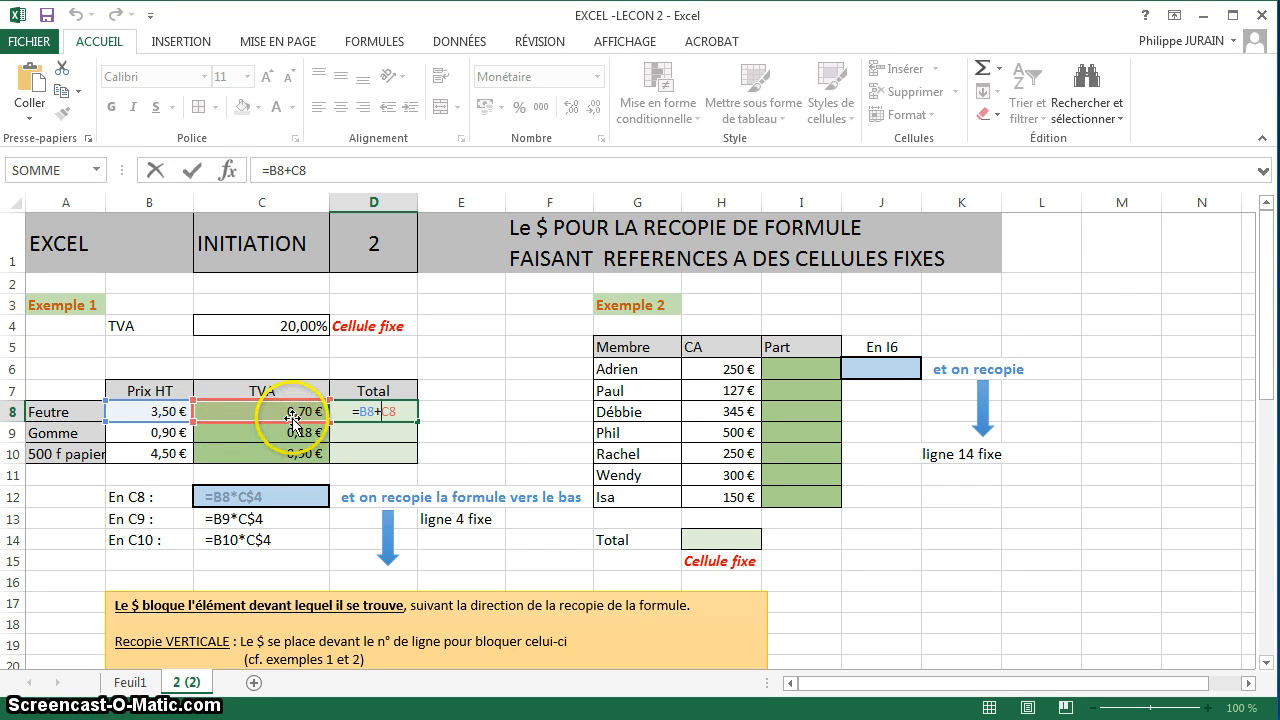
{"action": "key", "text": "Return"}
{"action": "left_click", "coordinate": [402, 409]}
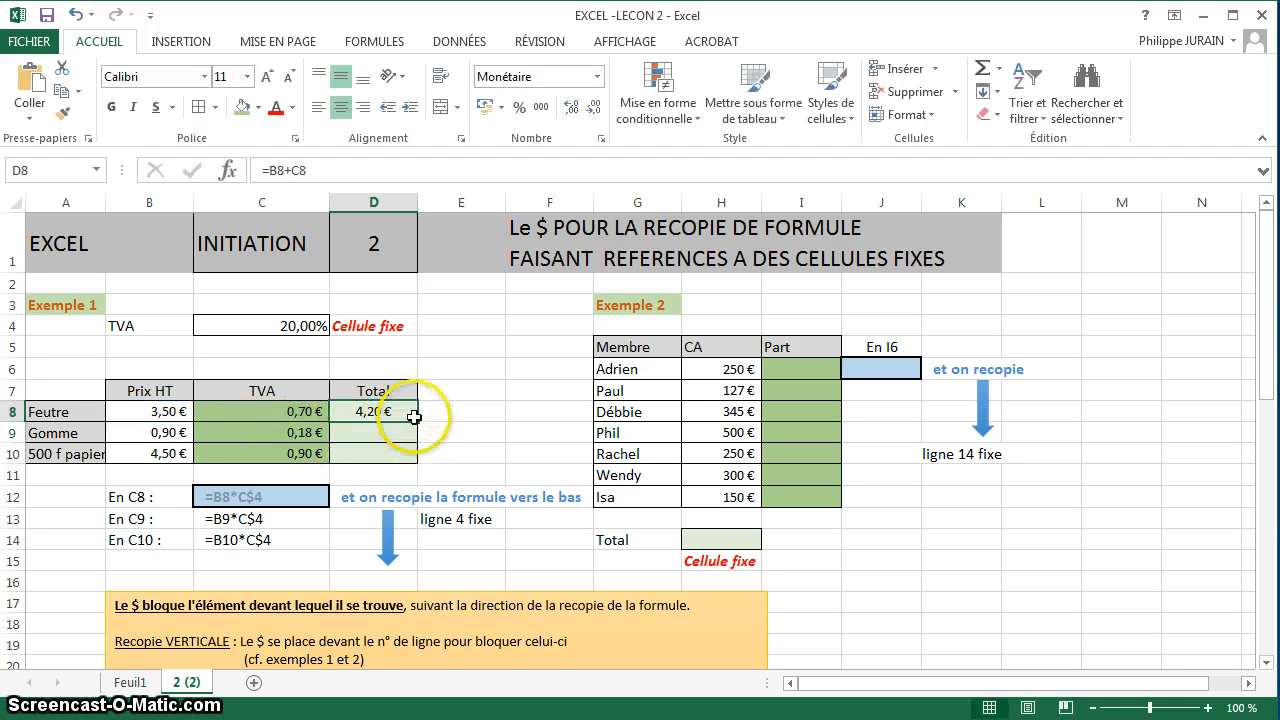
{"action": "left_click_drag", "start_coordinate": [417, 421], "coordinate": [420, 450]}
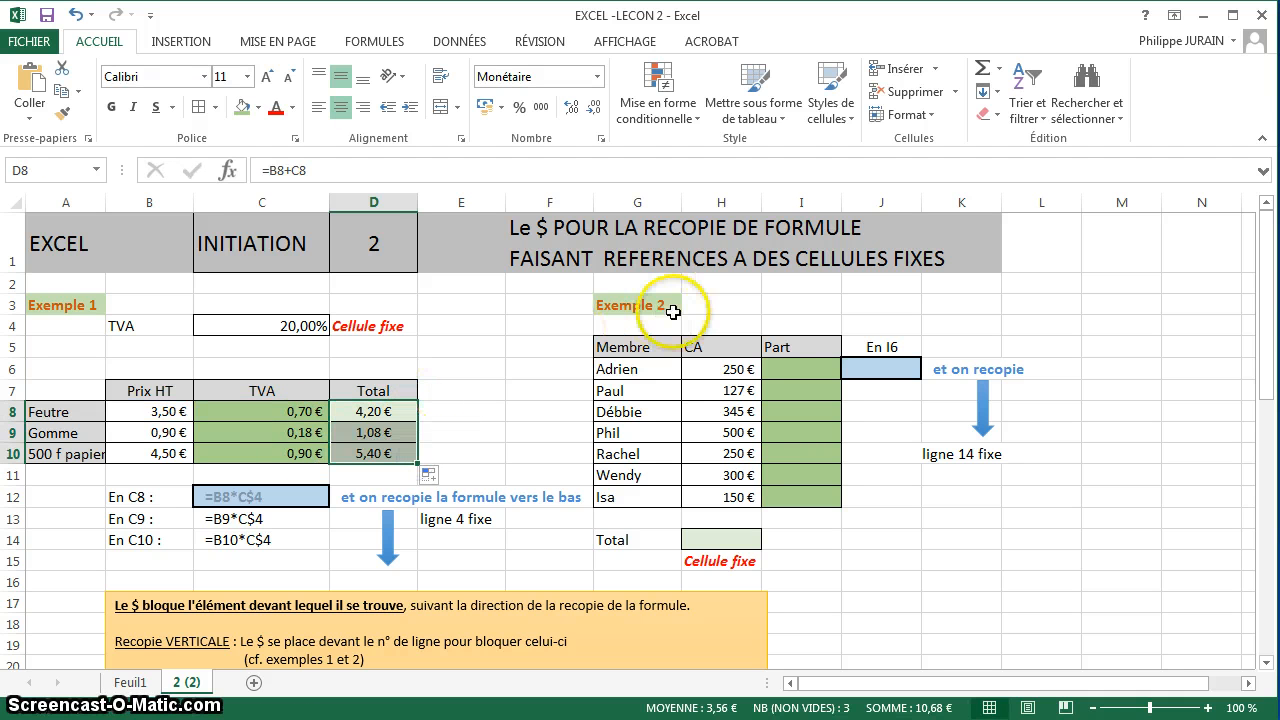
Center the CA and Part column headers in H5 and I5 of Exemple 2.
{"action": "left_click", "coordinate": [793, 369]}
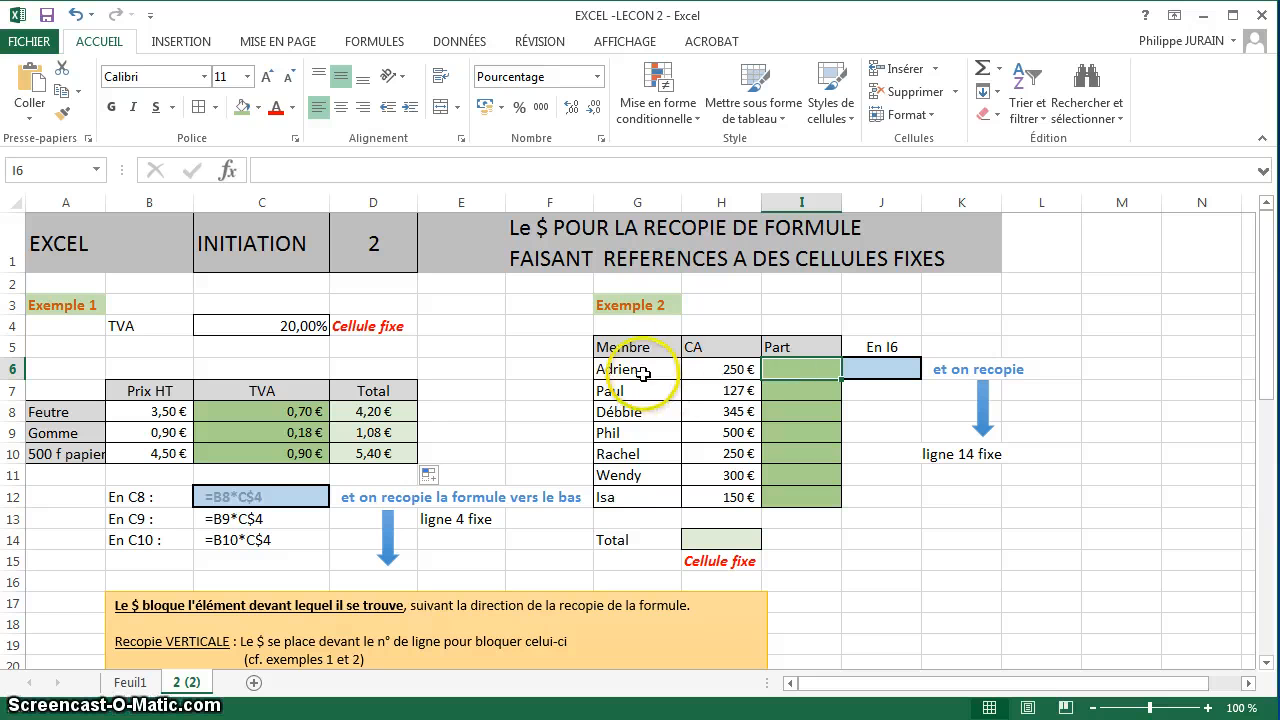
{"action": "left_click", "coordinate": [698, 345]}
{"action": "left_click", "coordinate": [342, 107]}
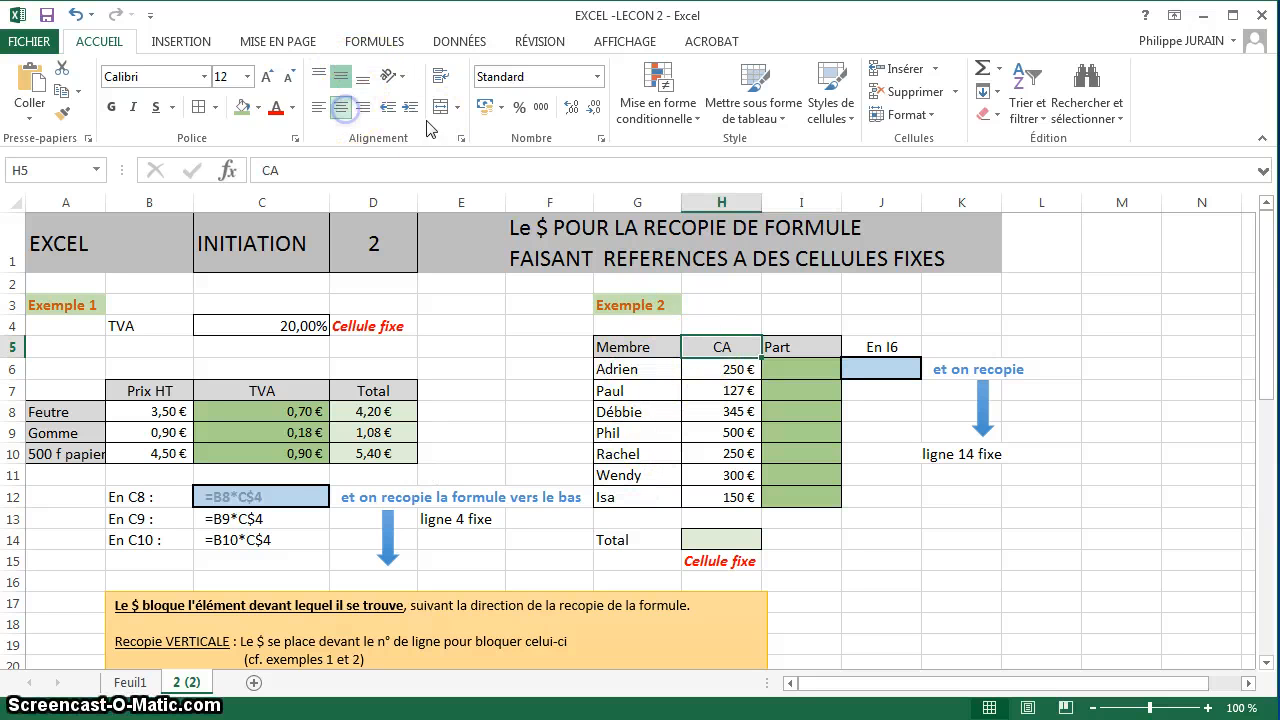
{"action": "left_click", "coordinate": [795, 350]}
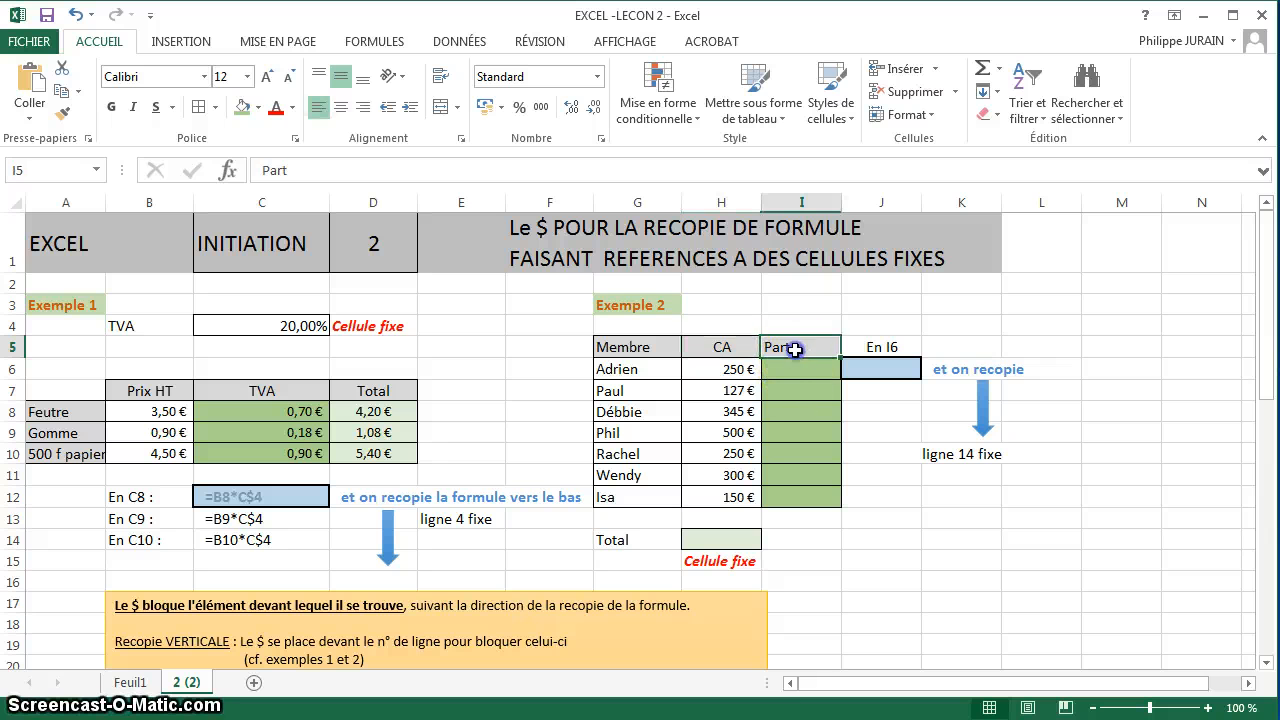
{"action": "left_click", "coordinate": [341, 107]}
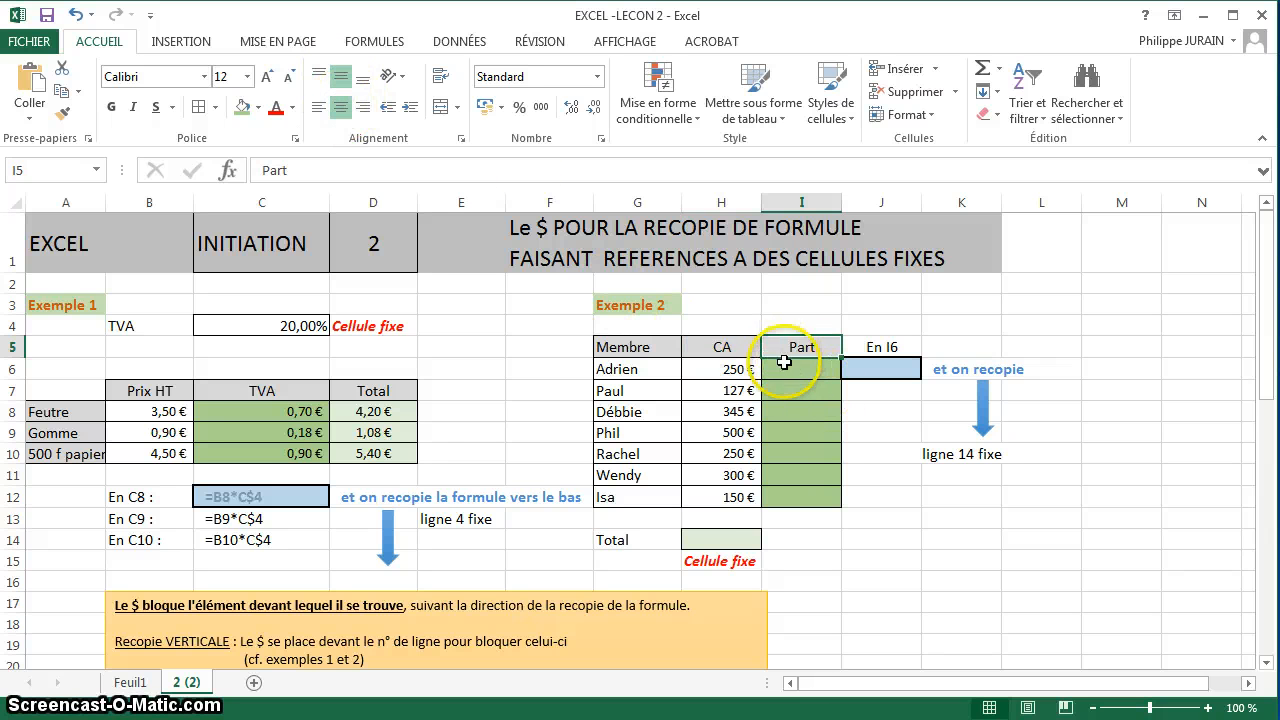
Total the members' CA in H14 with the SOMME function over H6:H12.
{"action": "left_click", "coordinate": [720, 538]}
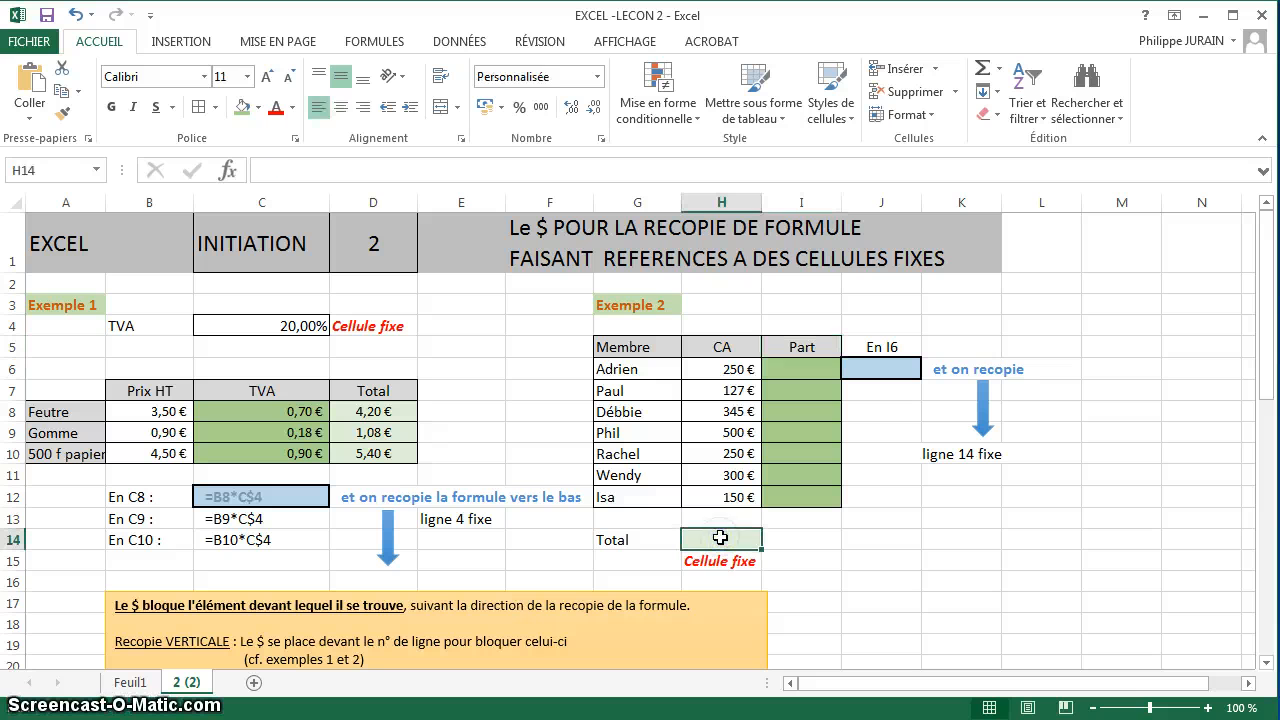
{"action": "type", "text": "=somme("}
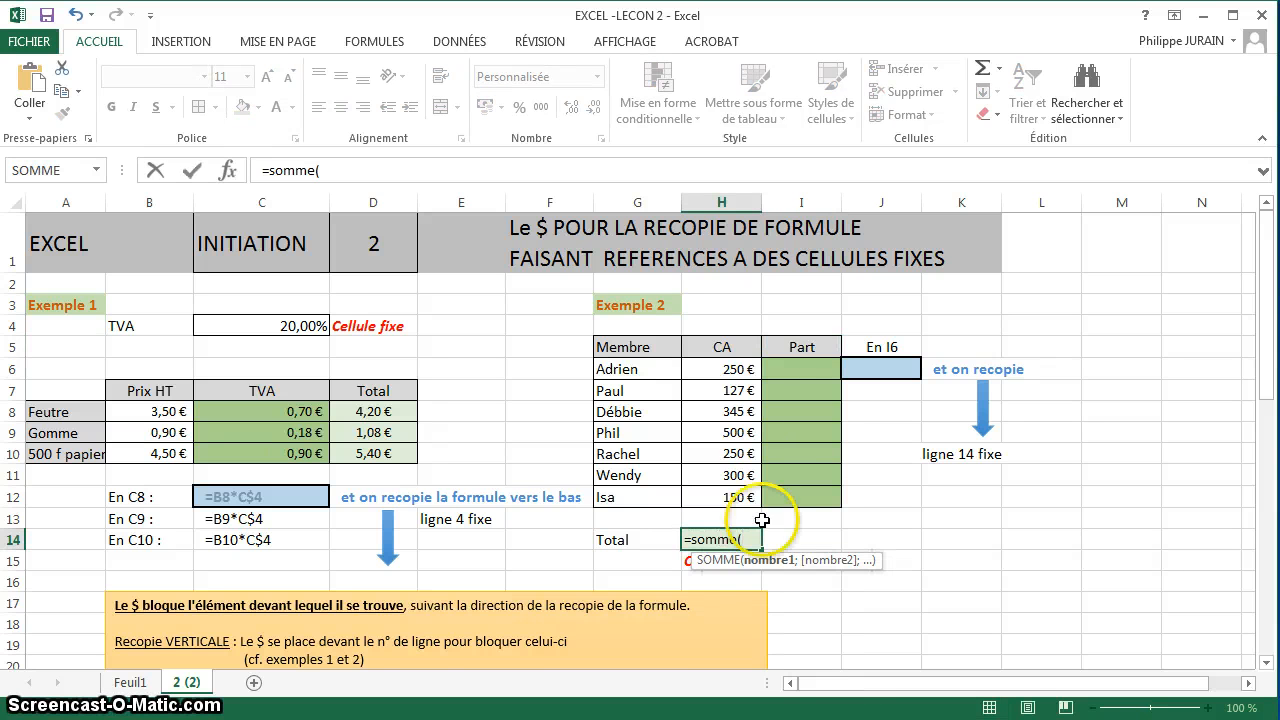
{"action": "left_click_drag", "start_coordinate": [722, 370], "coordinate": [754, 493]}
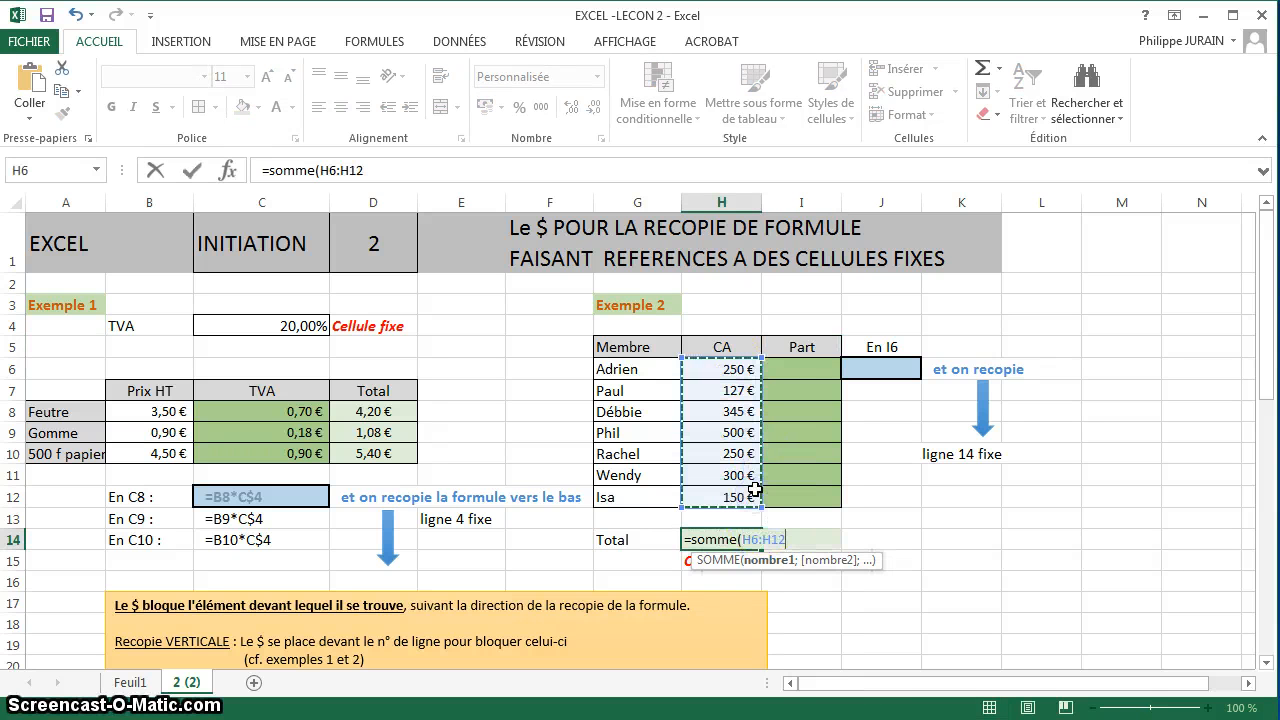
{"action": "key", "text": "Return"}
Copy the formula =SOMME(H6:H12) from H14 into I14 as text, using a leading apostrophe.
{"action": "left_click", "coordinate": [727, 538]}
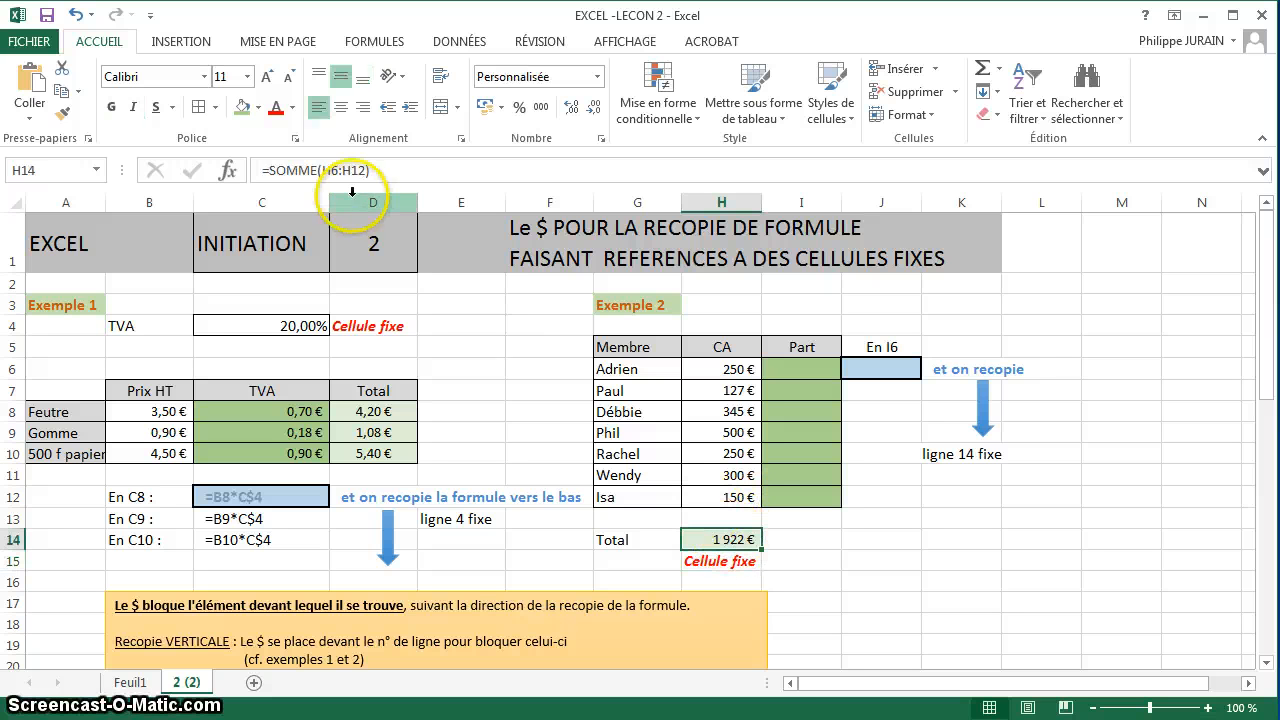
{"action": "left_click_drag", "start_coordinate": [370, 171], "coordinate": [231, 175]}
{"action": "key", "text": "ctrl+c"}
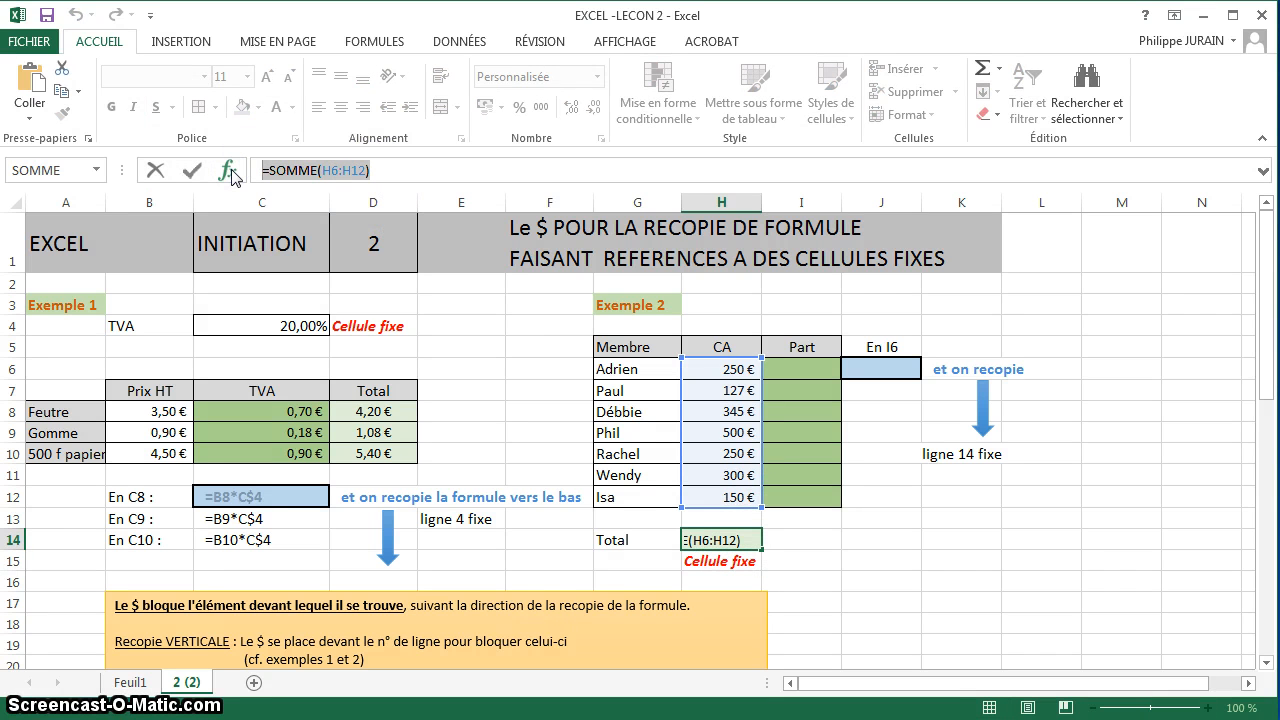
{"action": "key", "text": "Escape"}
{"action": "left_click", "coordinate": [813, 540]}
{"action": "type", "text": "'"}
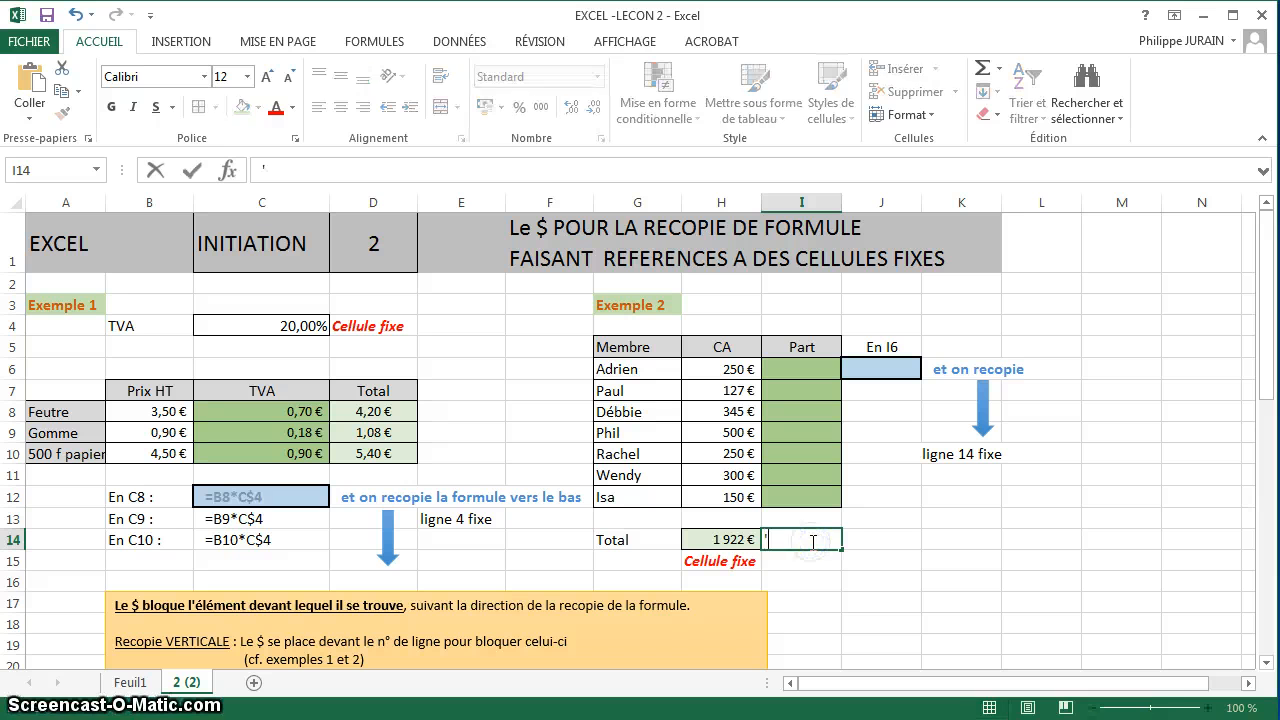
{"action": "key", "text": "ctrl+v"}
{"action": "key", "text": "Return"}
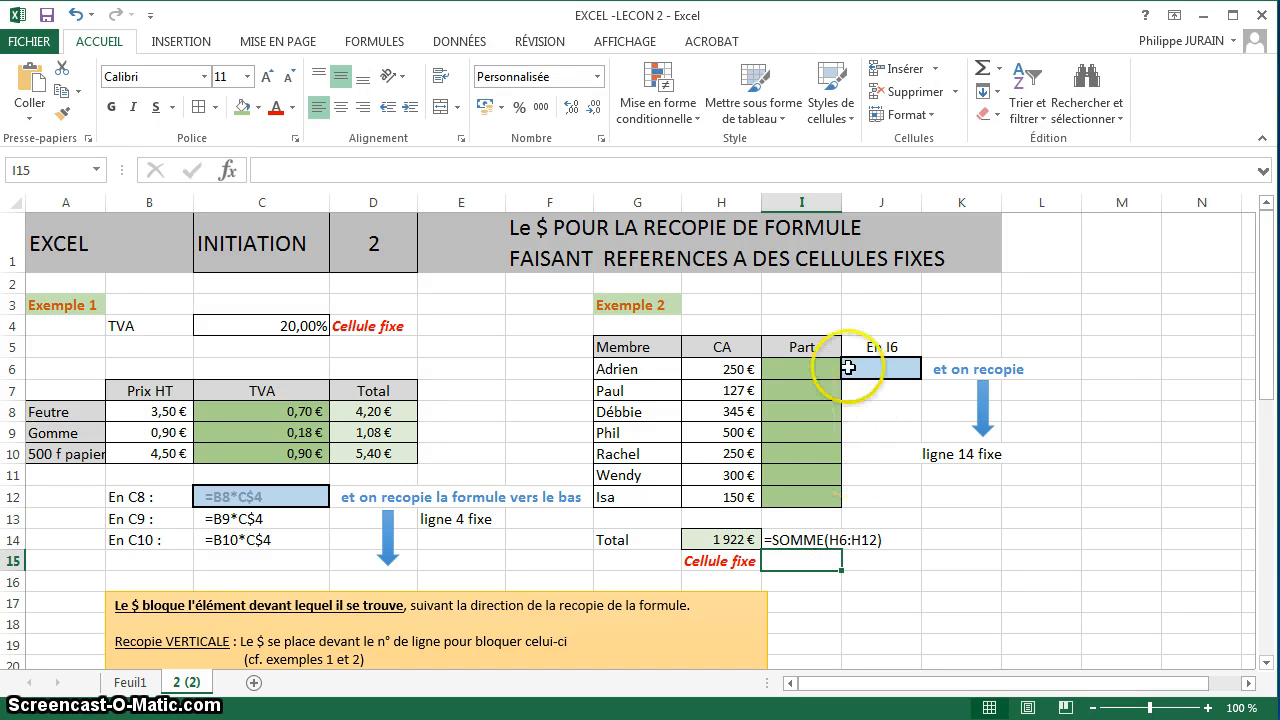
Calculate Adrien's share in I6 with =H6/H$14, locking the row of the total cell.
{"action": "left_click", "coordinate": [800, 367]}
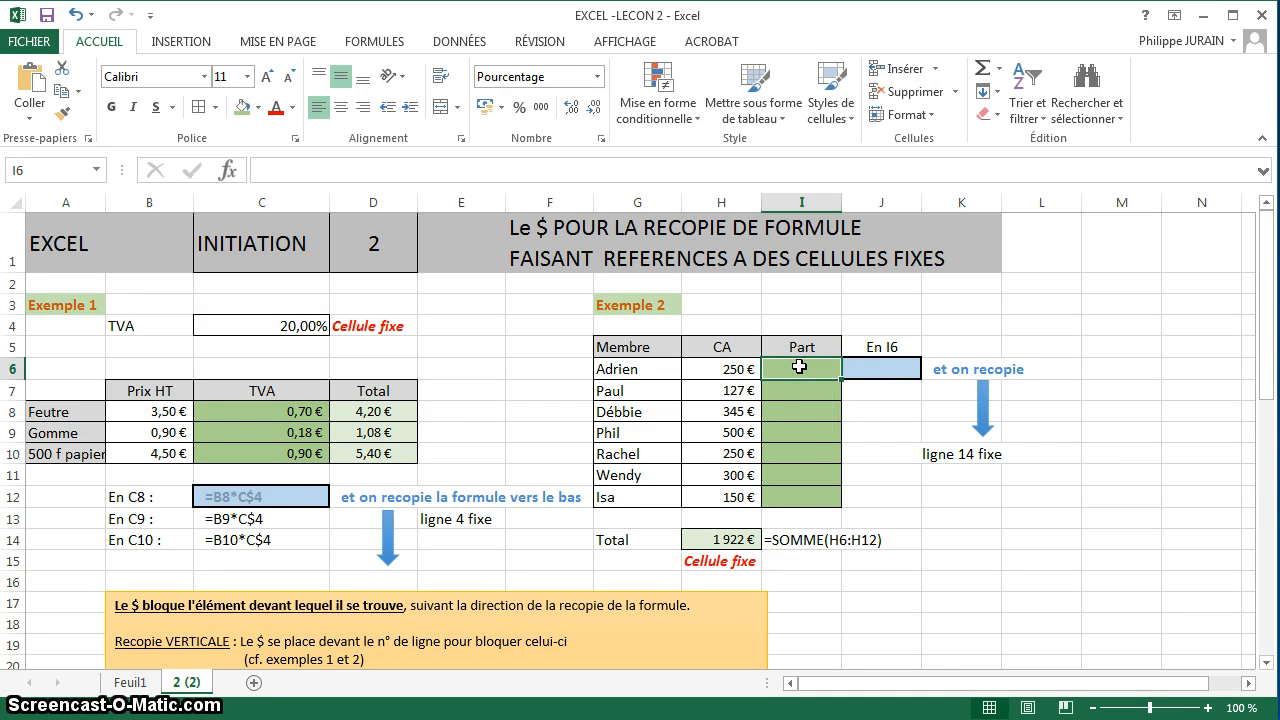
{"action": "type", "text": "="}
{"action": "left_click", "coordinate": [724, 368]}
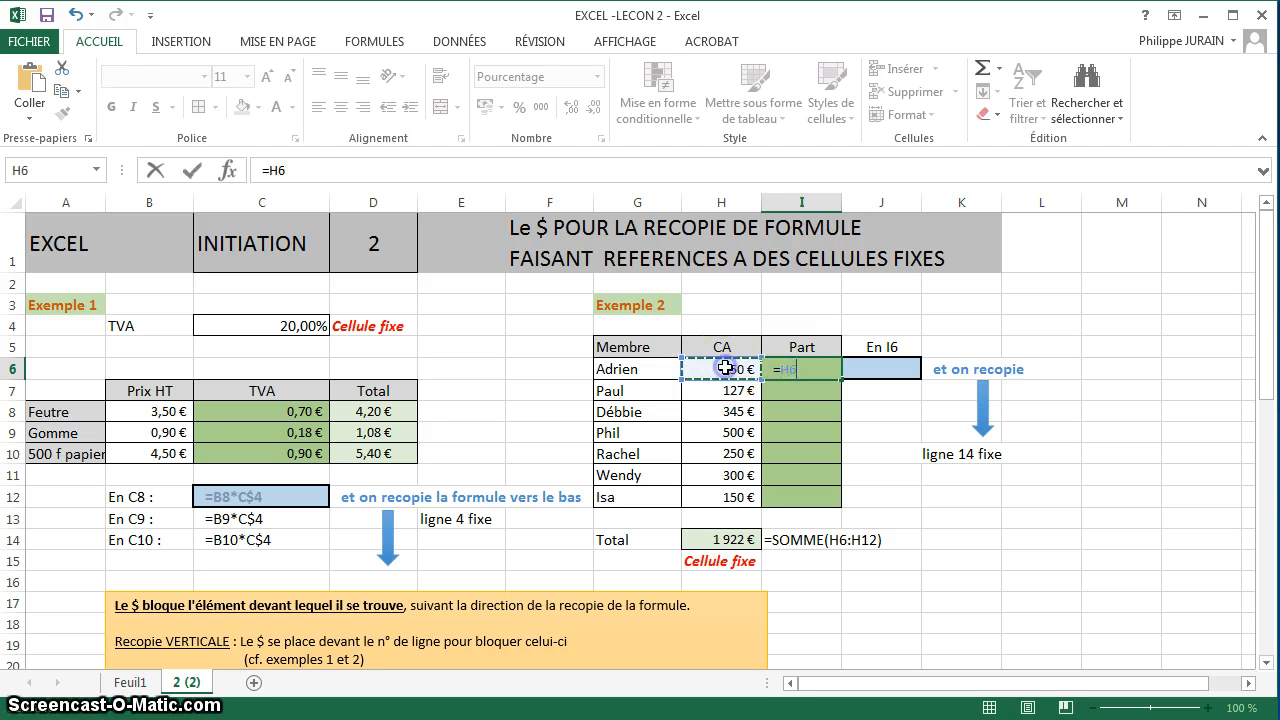
{"action": "left_click", "coordinate": [732, 540]}
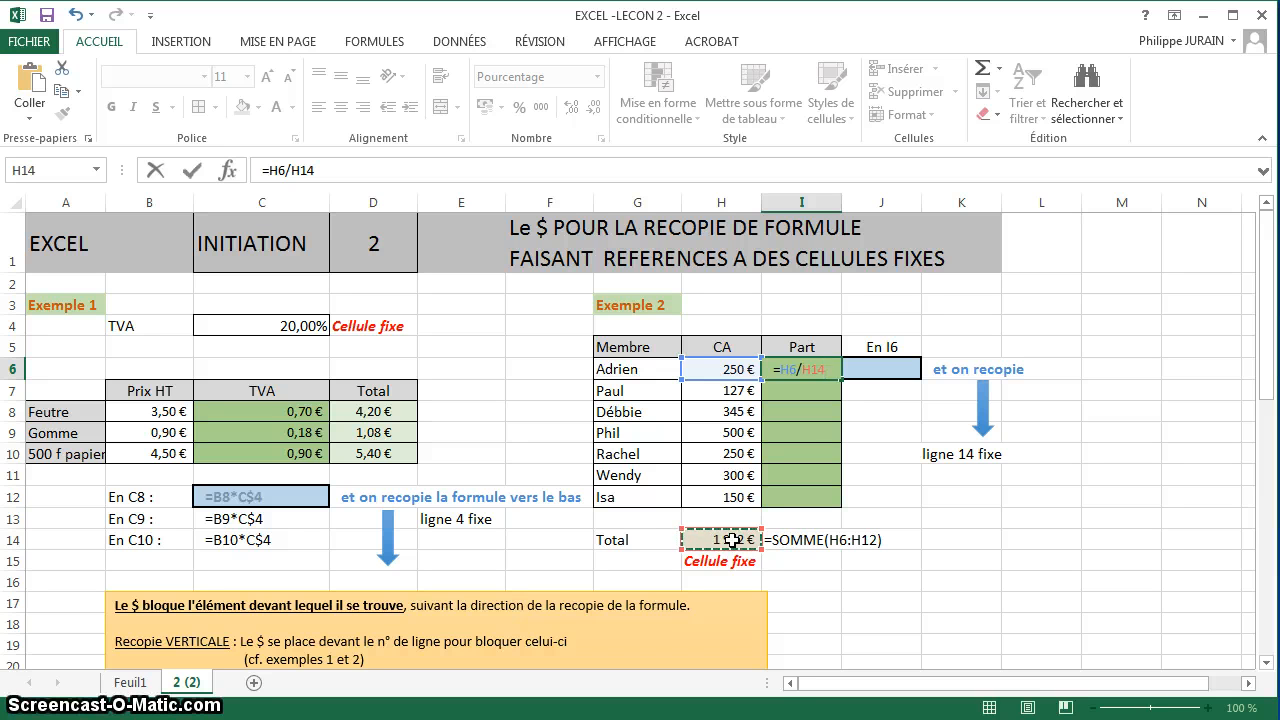
{"action": "left_click", "coordinate": [735, 378]}
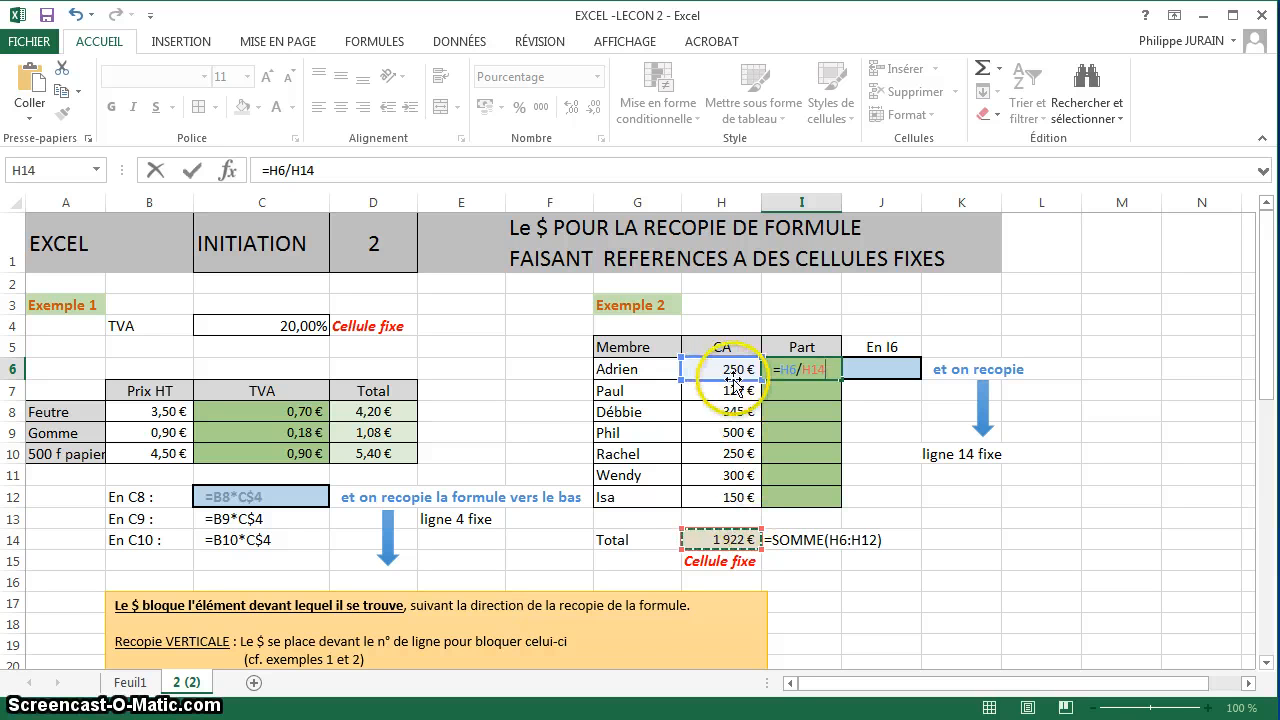
{"action": "left_click", "coordinate": [818, 370]}
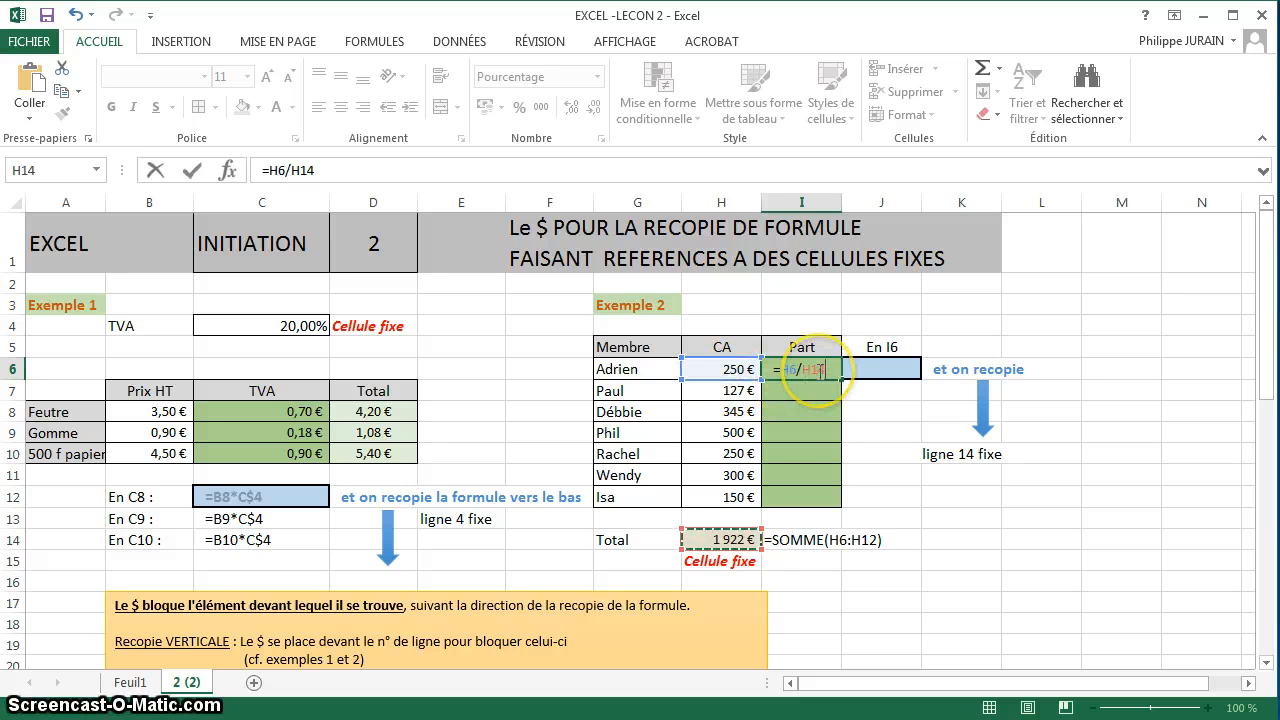
{"action": "left_click", "coordinate": [735, 541]}
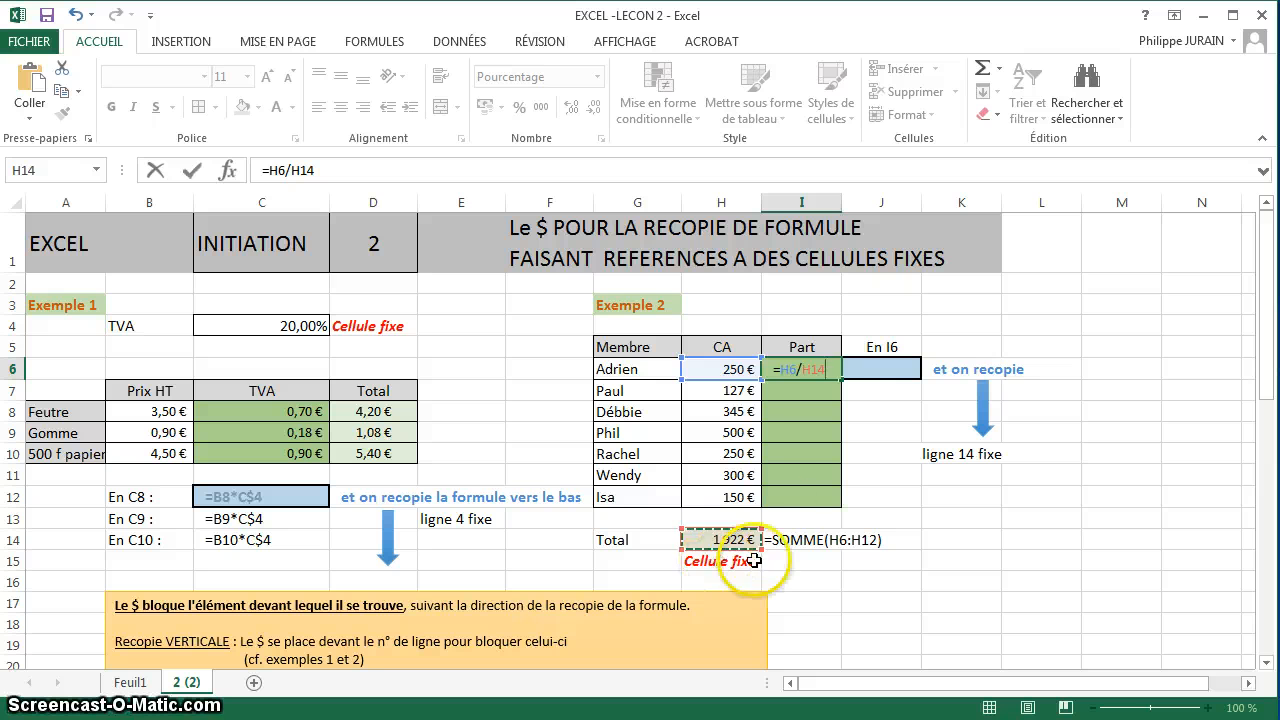
{"action": "left_click", "coordinate": [814, 369]}
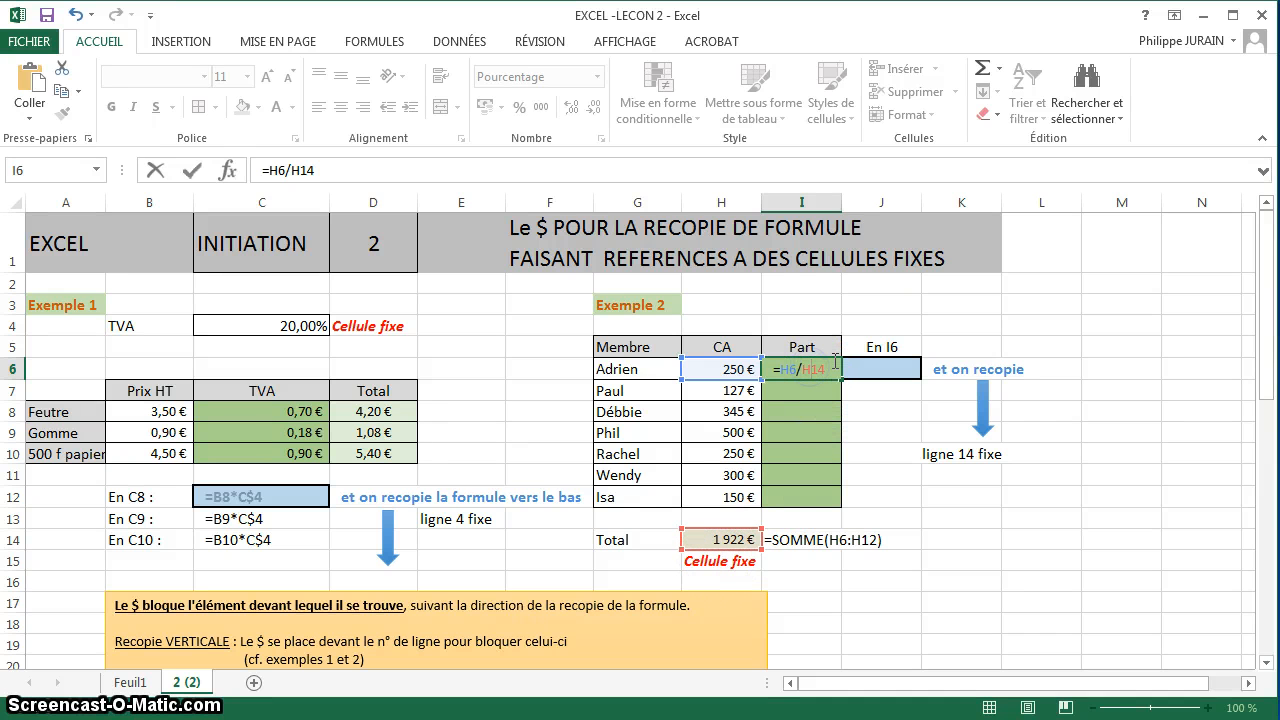
{"action": "key", "text": "Return"}
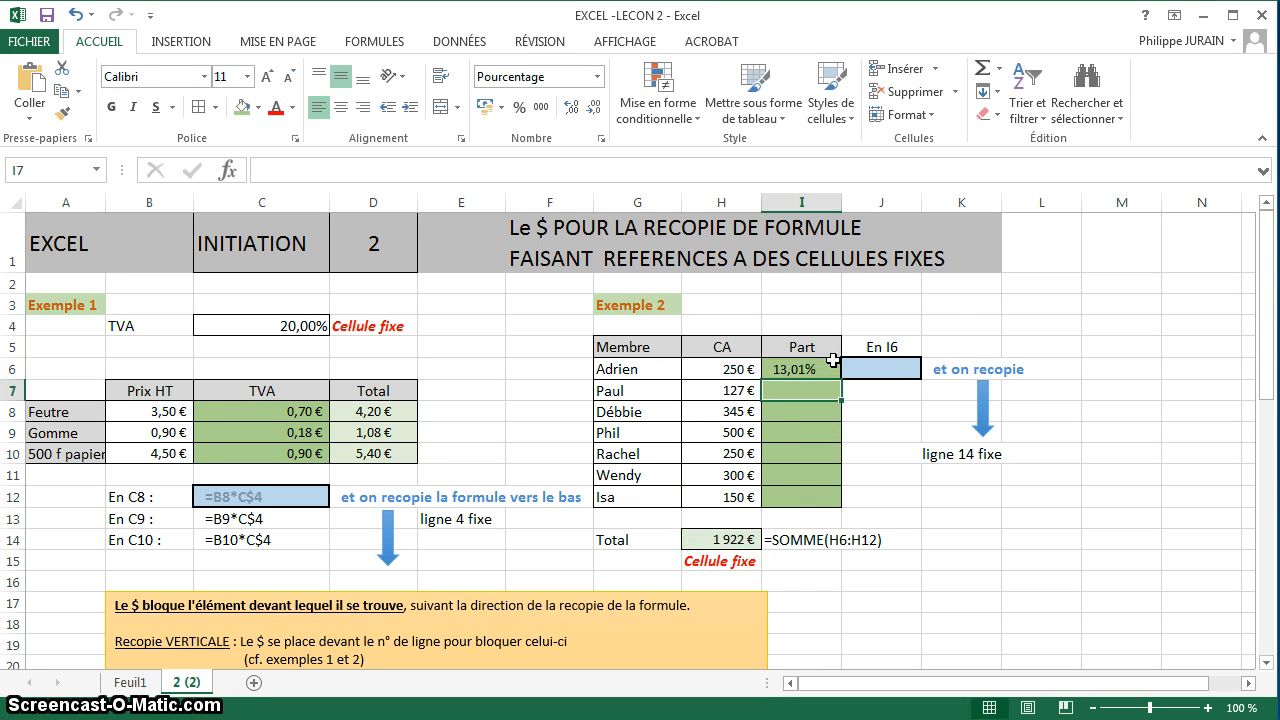
Copy the share formula from I6 down through I12, and check the cell references in I9.
{"action": "left_click", "coordinate": [832, 362]}
{"action": "left_click_drag", "start_coordinate": [842, 378], "coordinate": [843, 506]}
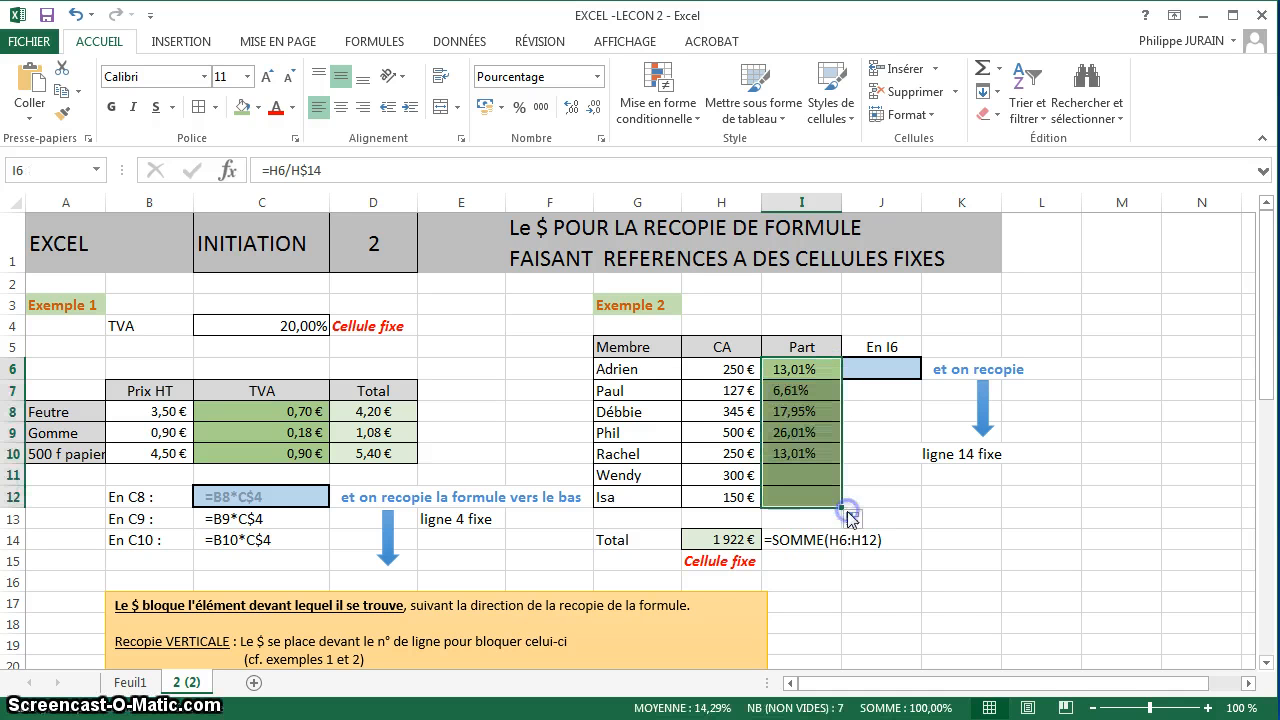
{"action": "double_click", "coordinate": [785, 433]}
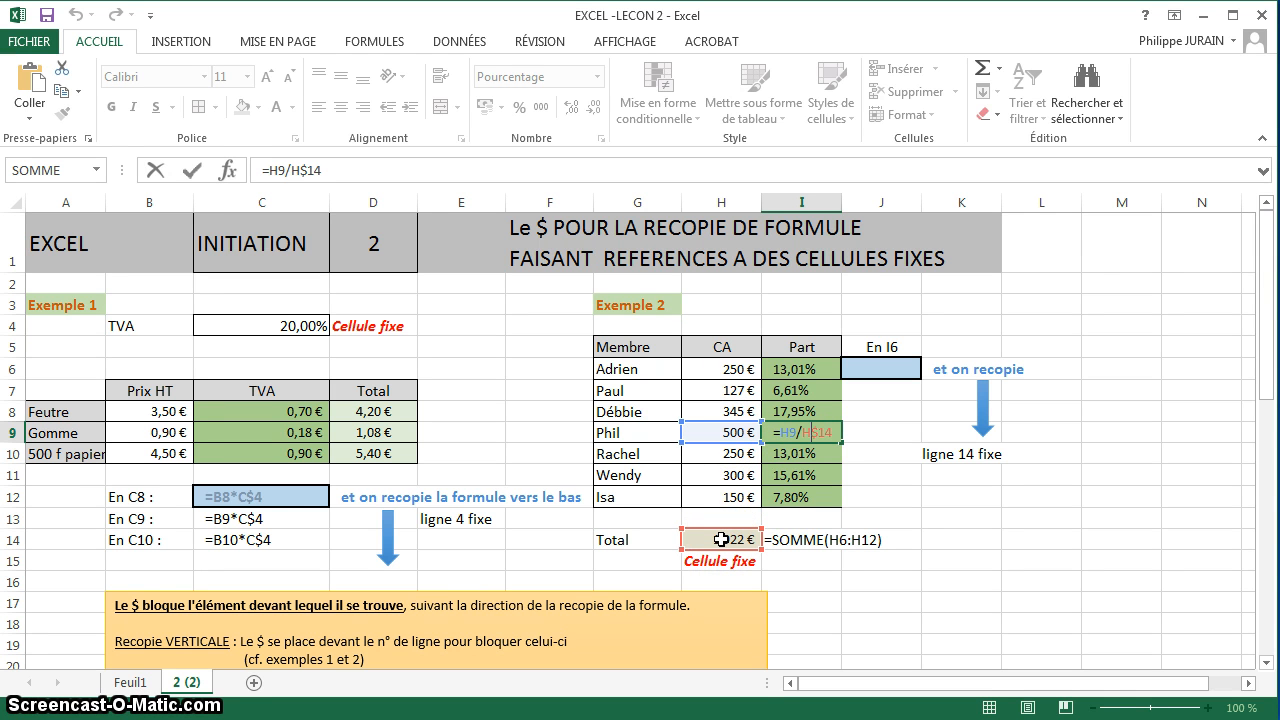
{"action": "key", "text": "Return"}
Copy the formula =H6/H$14 from I6 into J6 as text, using a leading apostrophe.
{"action": "left_click", "coordinate": [797, 378]}
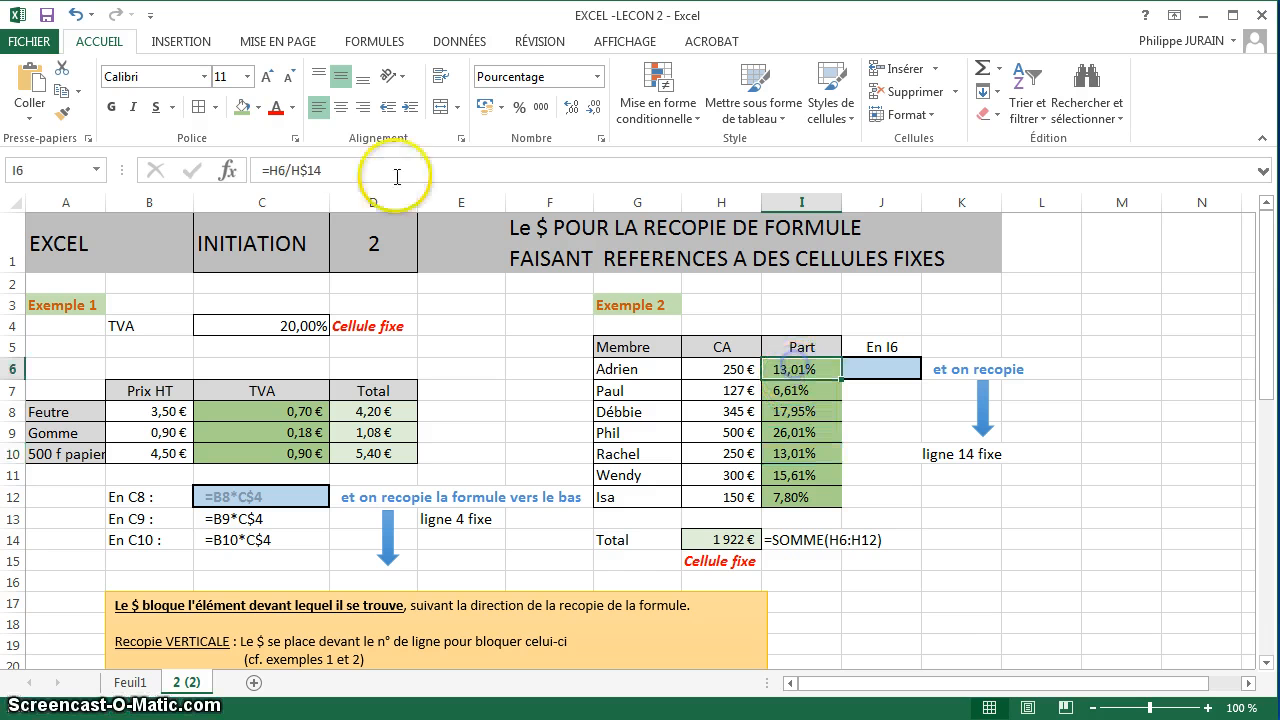
{"action": "left_click_drag", "start_coordinate": [330, 170], "coordinate": [215, 176]}
{"action": "key", "text": "ctrl+c"}
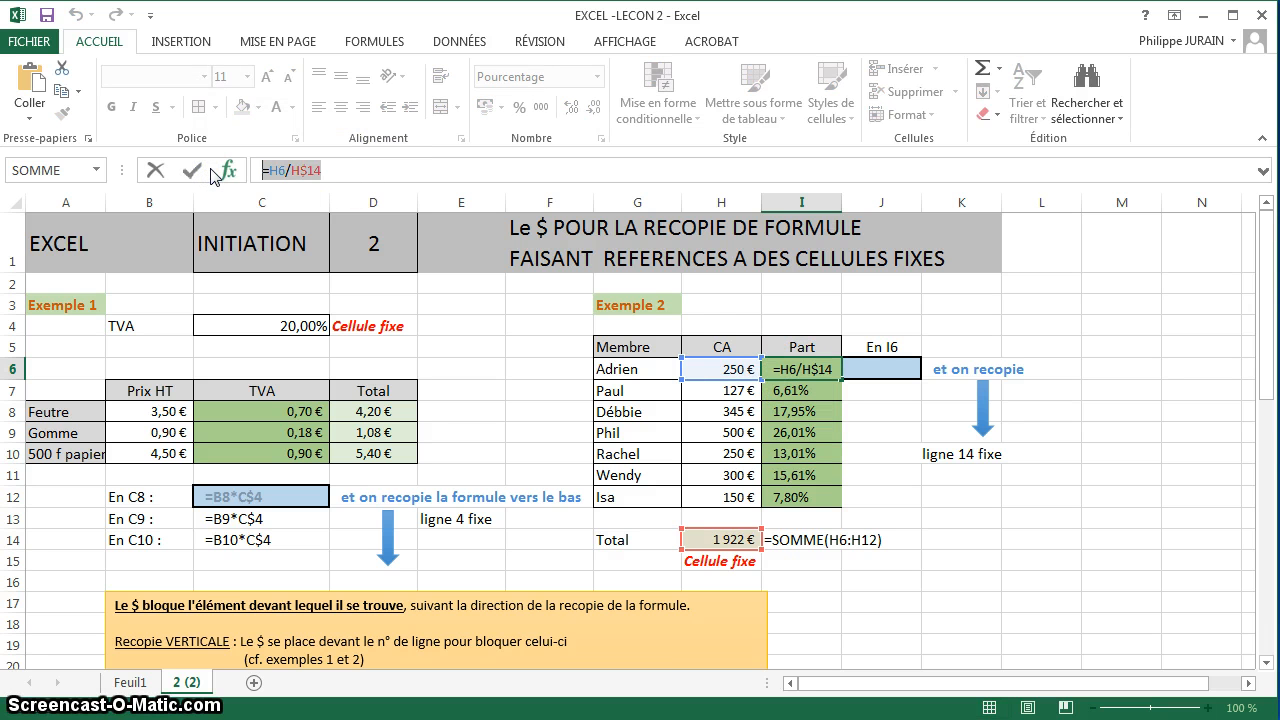
{"action": "left_click", "coordinate": [878, 371]}
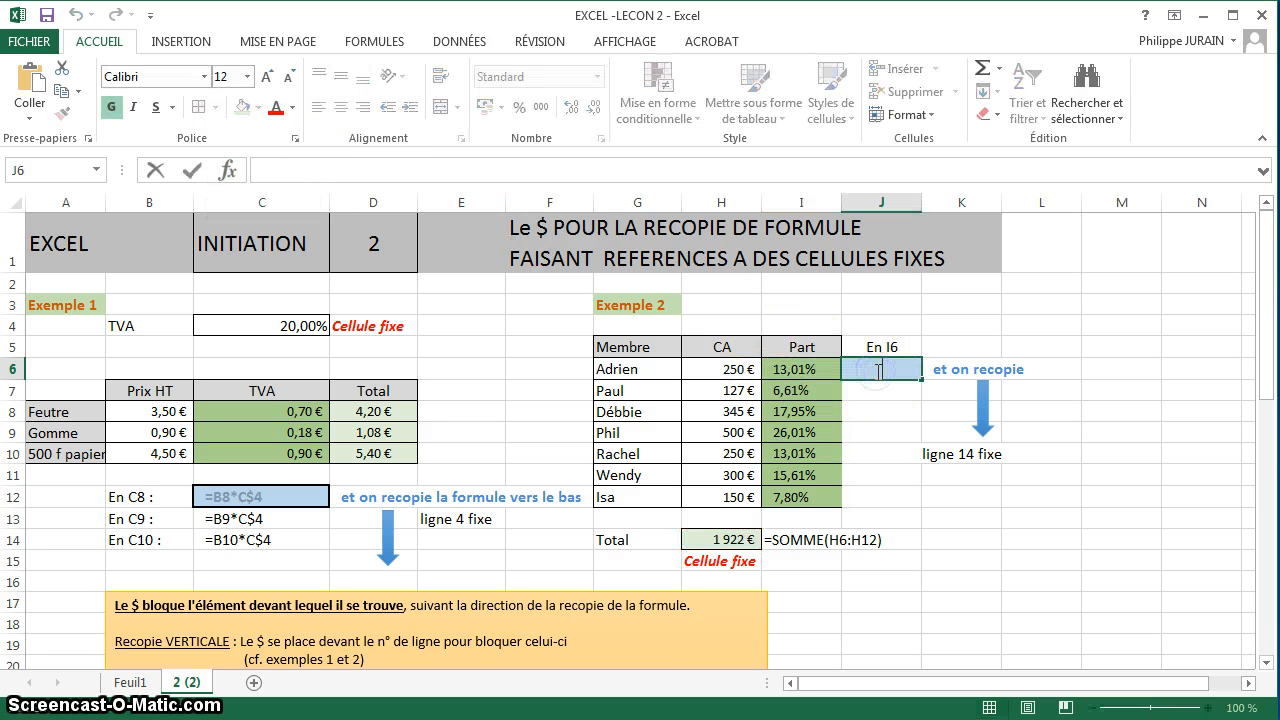
{"action": "type", "text": "'"}
{"action": "key", "text": "ctrl+v"}
{"action": "key", "text": "Return"}
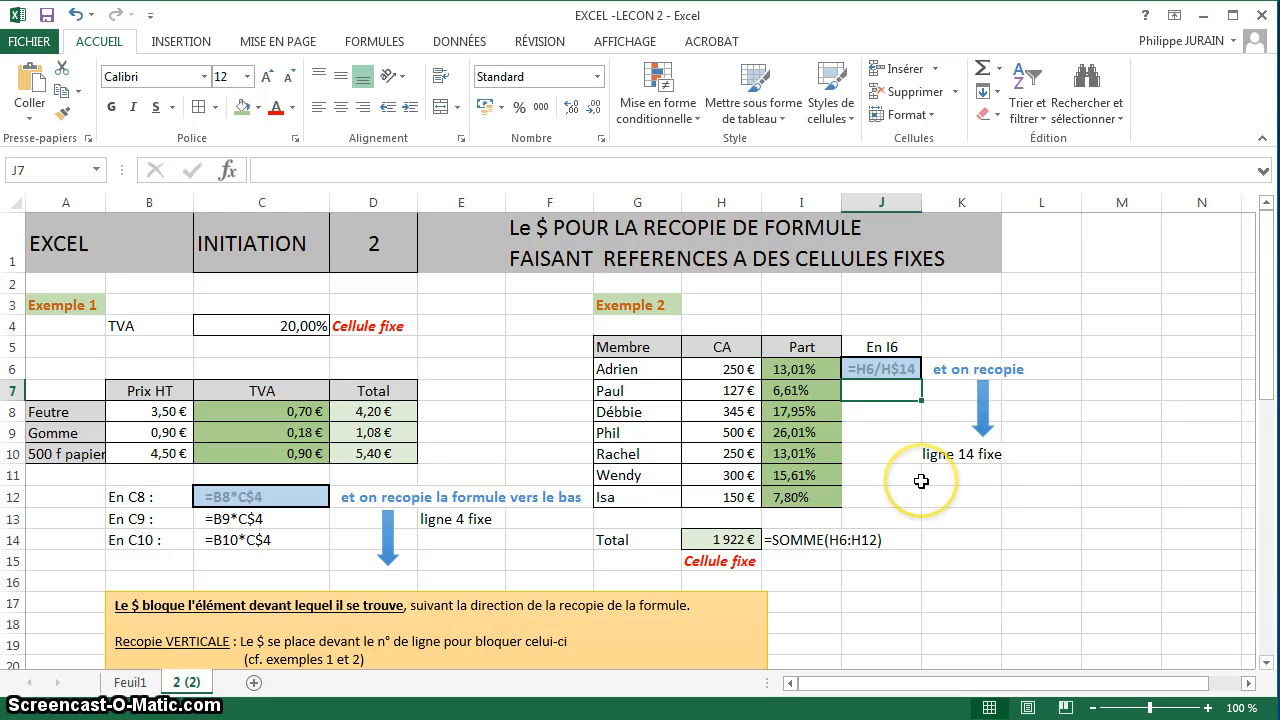
Change the font color of the displayed formulas in J6 and C12 to dark blue.
{"action": "left_click", "coordinate": [878, 369]}
{"action": "left_click", "coordinate": [291, 107]}
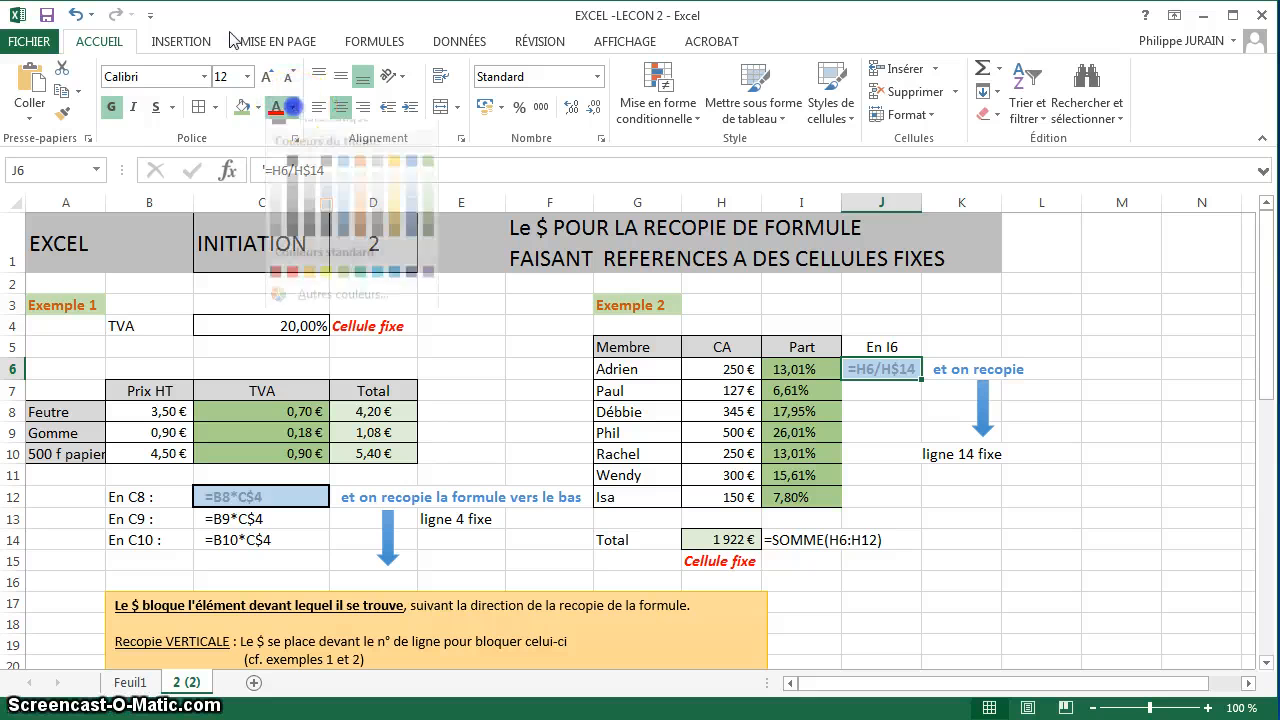
{"action": "left_click", "coordinate": [412, 286]}
{"action": "left_click", "coordinate": [246, 496]}
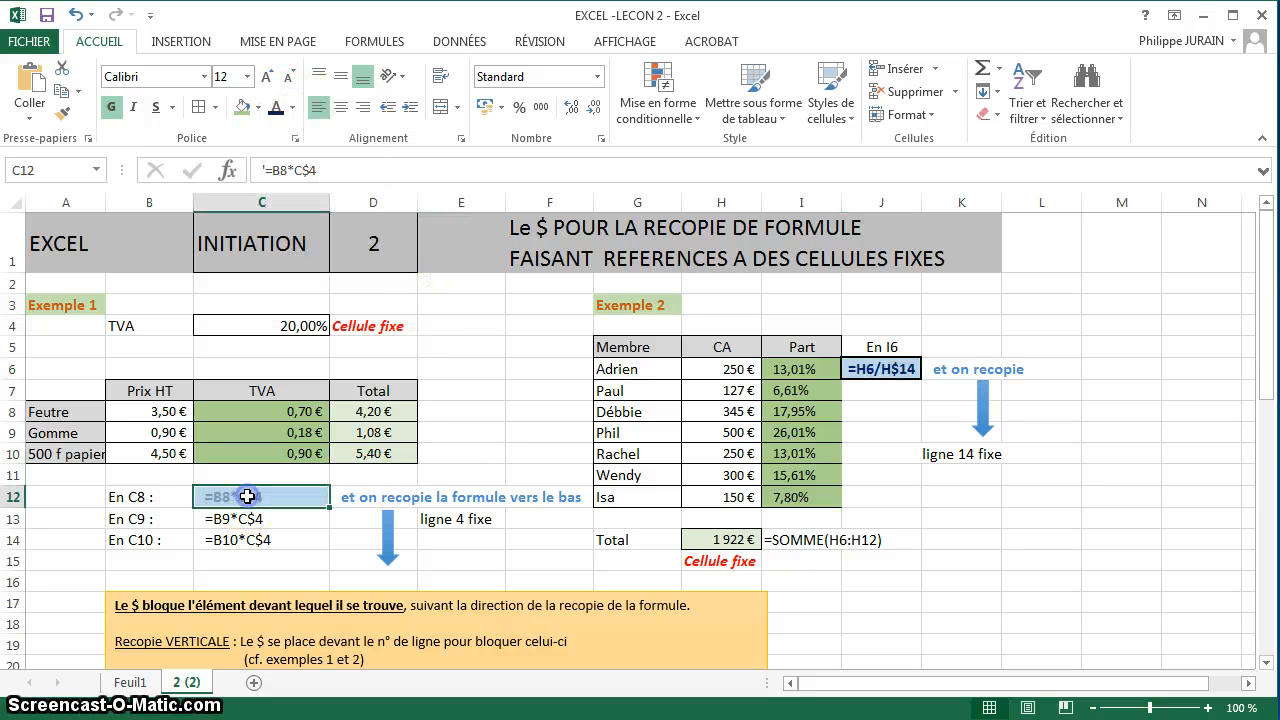
{"action": "left_click", "coordinate": [560, 547]}
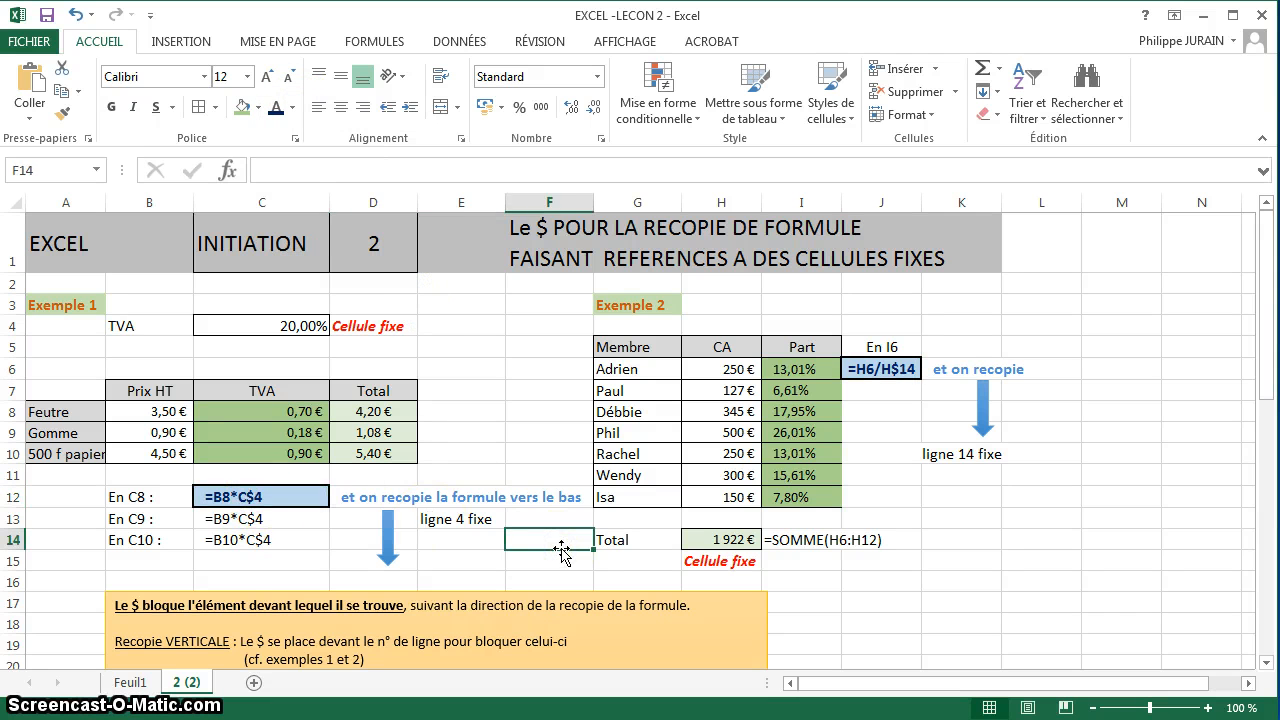
{"action": "scroll", "coordinate": [561, 549], "scroll_direction": "down", "scroll_amount": 3}
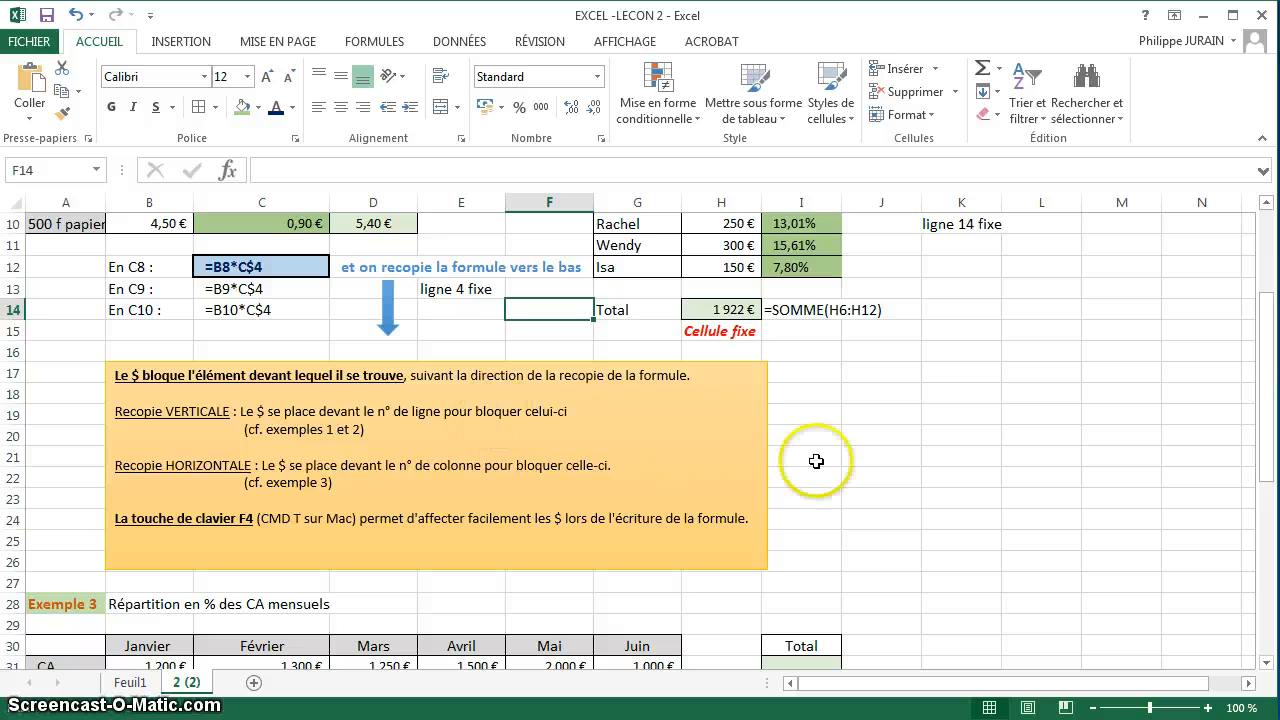
{"action": "scroll", "coordinate": [816, 461], "scroll_direction": "up", "scroll_amount": 3}
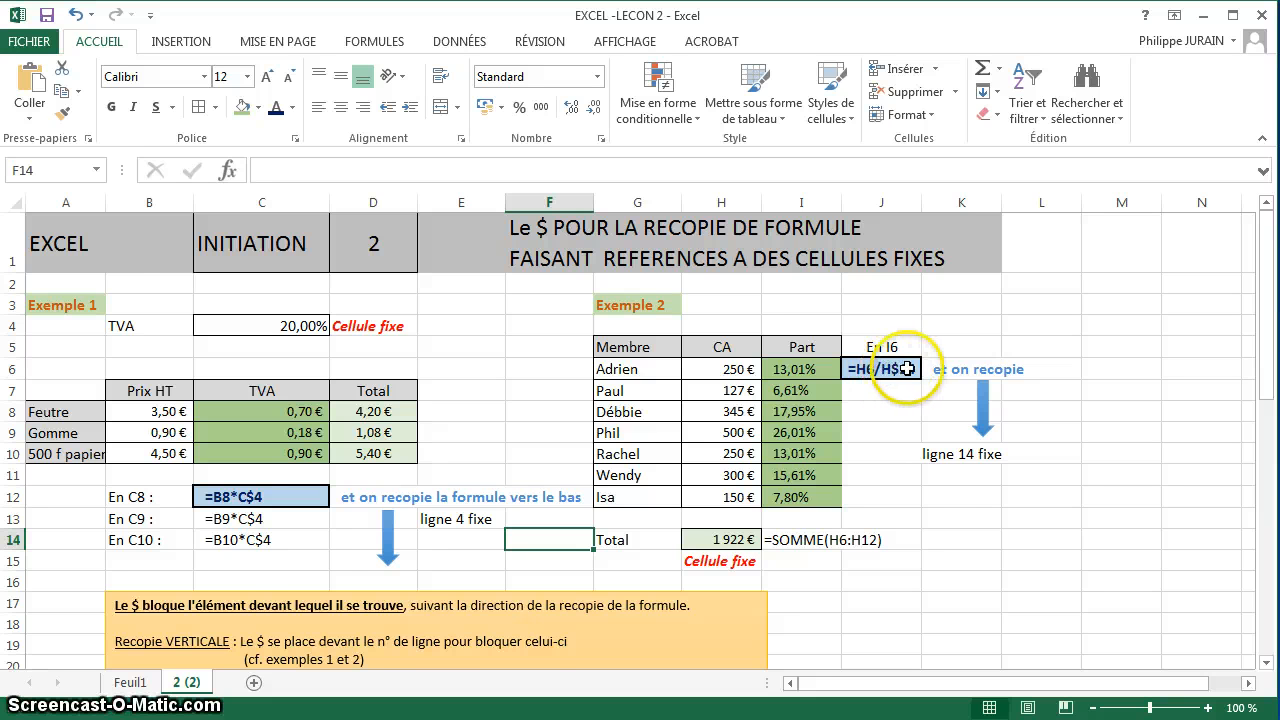
Highlight the word VERTICALE and the phrase "le n° de ligne" in the rules text box on vertical copying.
{"action": "scroll", "coordinate": [894, 466], "scroll_direction": "down", "scroll_amount": 3}
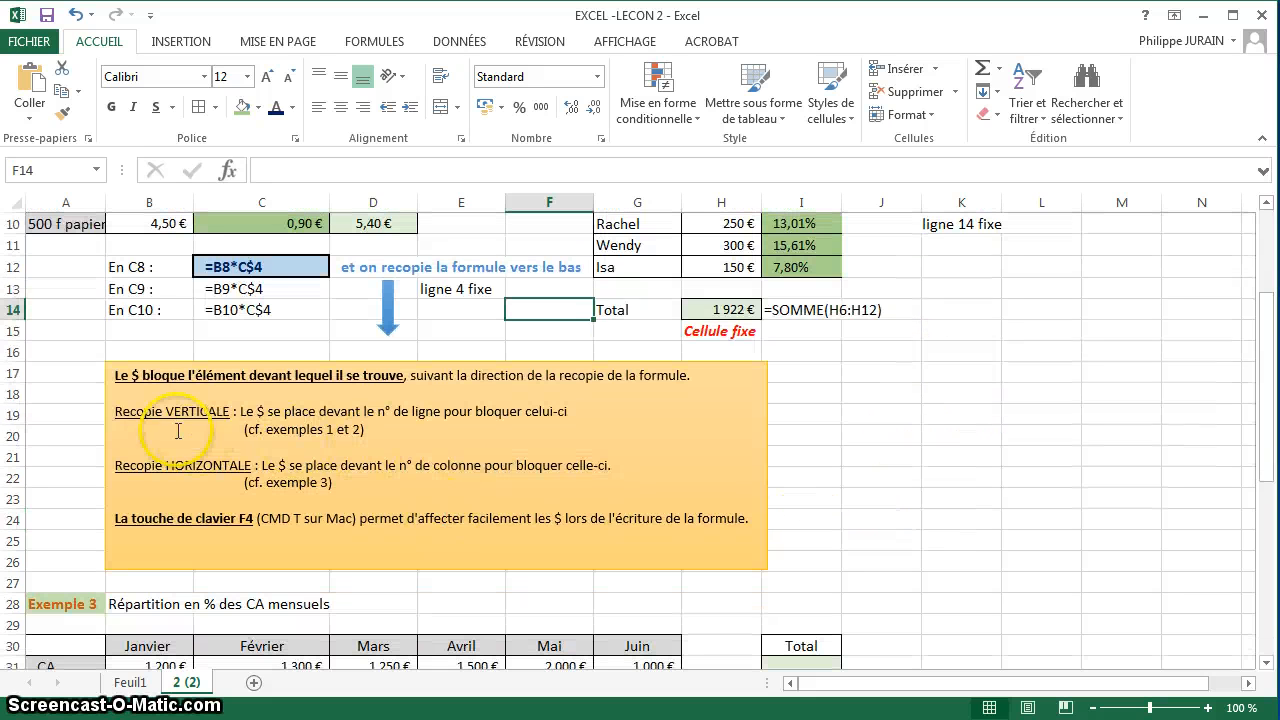
{"action": "double_click", "coordinate": [197, 411]}
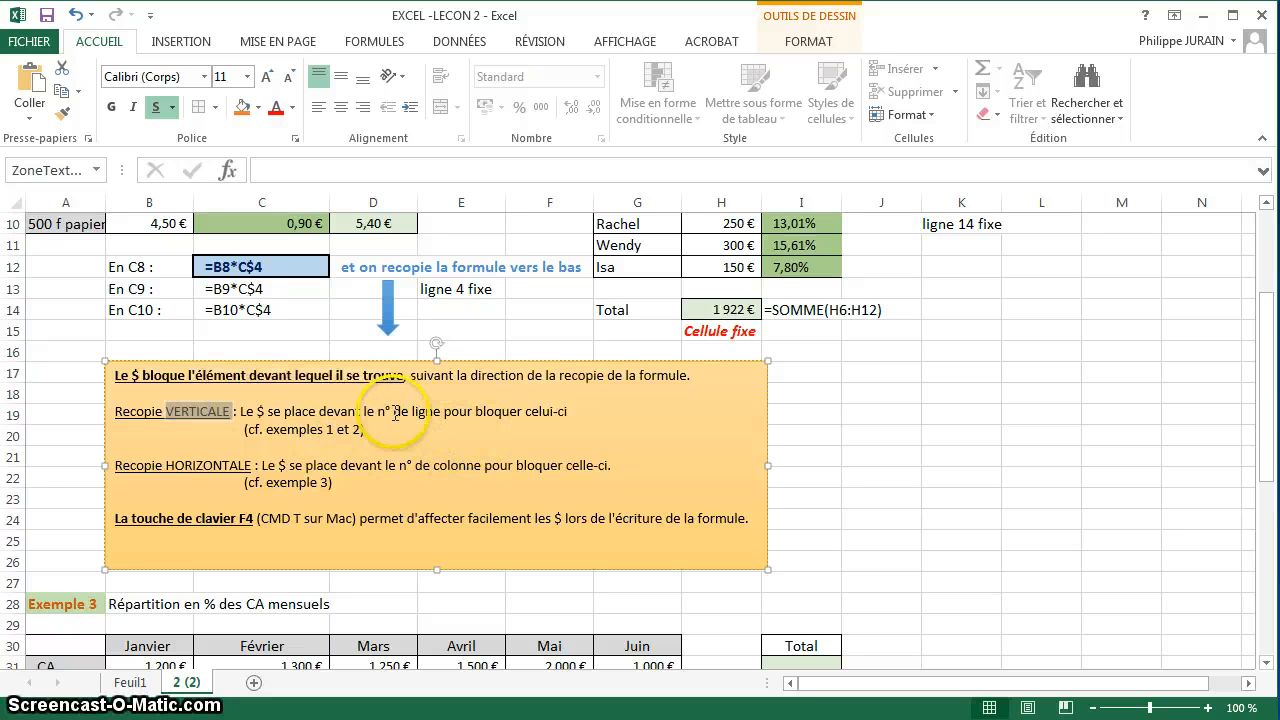
{"action": "left_click_drag", "start_coordinate": [364, 411], "coordinate": [439, 411]}
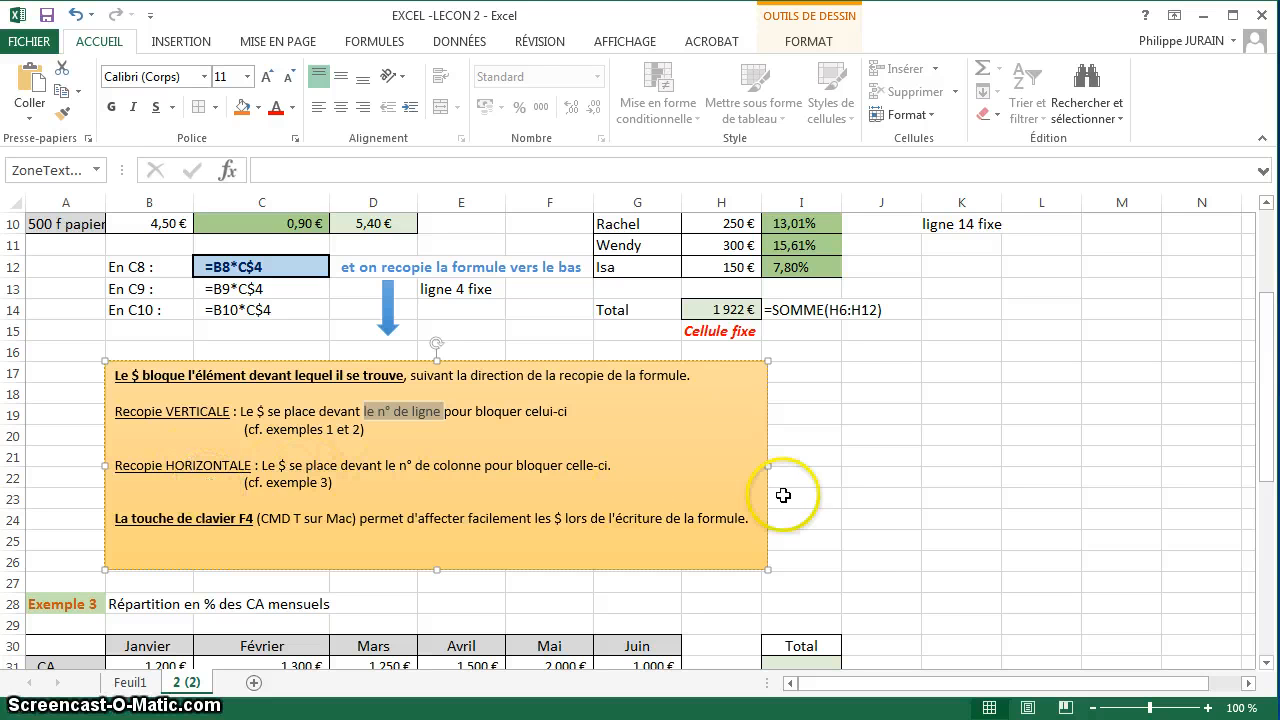
{"action": "left_click", "coordinate": [821, 494]}
Calculate the total of the monthly CA in I31 of Exemple 3 with =SOMME(B31:G31).
{"action": "scroll", "coordinate": [882, 528], "scroll_direction": "down", "scroll_amount": 2}
{"action": "scroll", "coordinate": [882, 528], "scroll_direction": "down", "scroll_amount": 1}
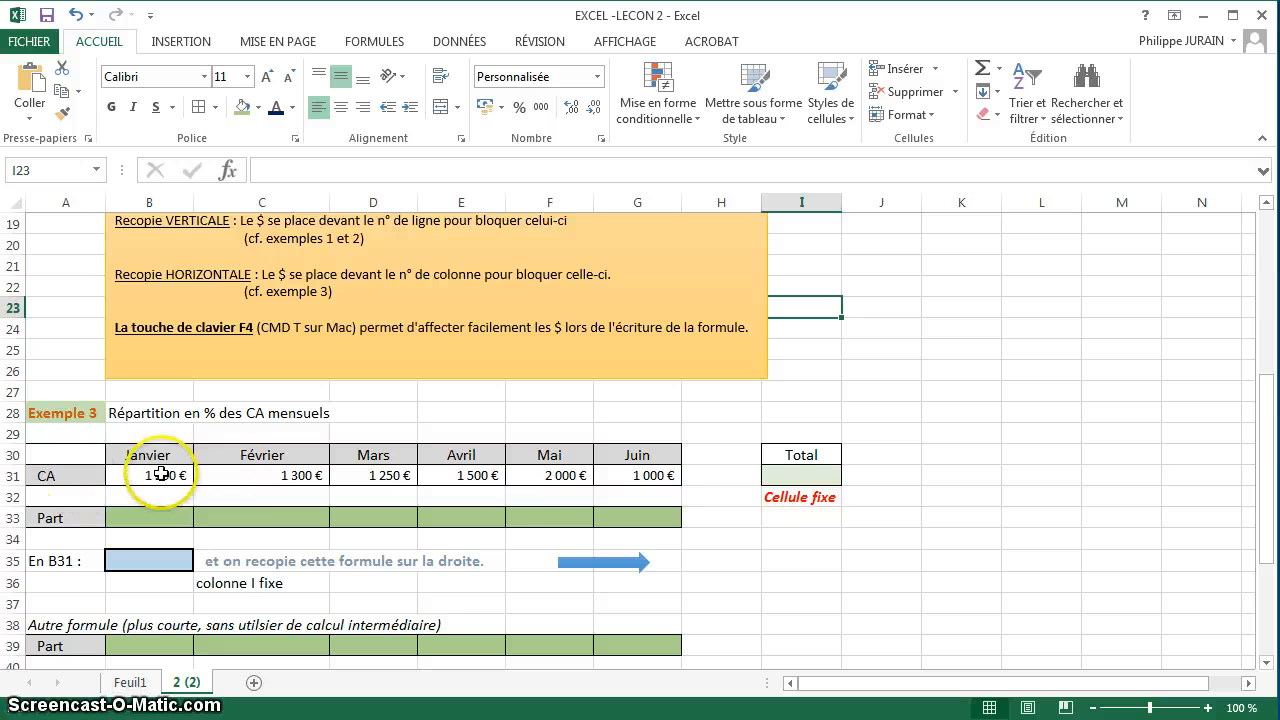
{"action": "left_click", "coordinate": [807, 472]}
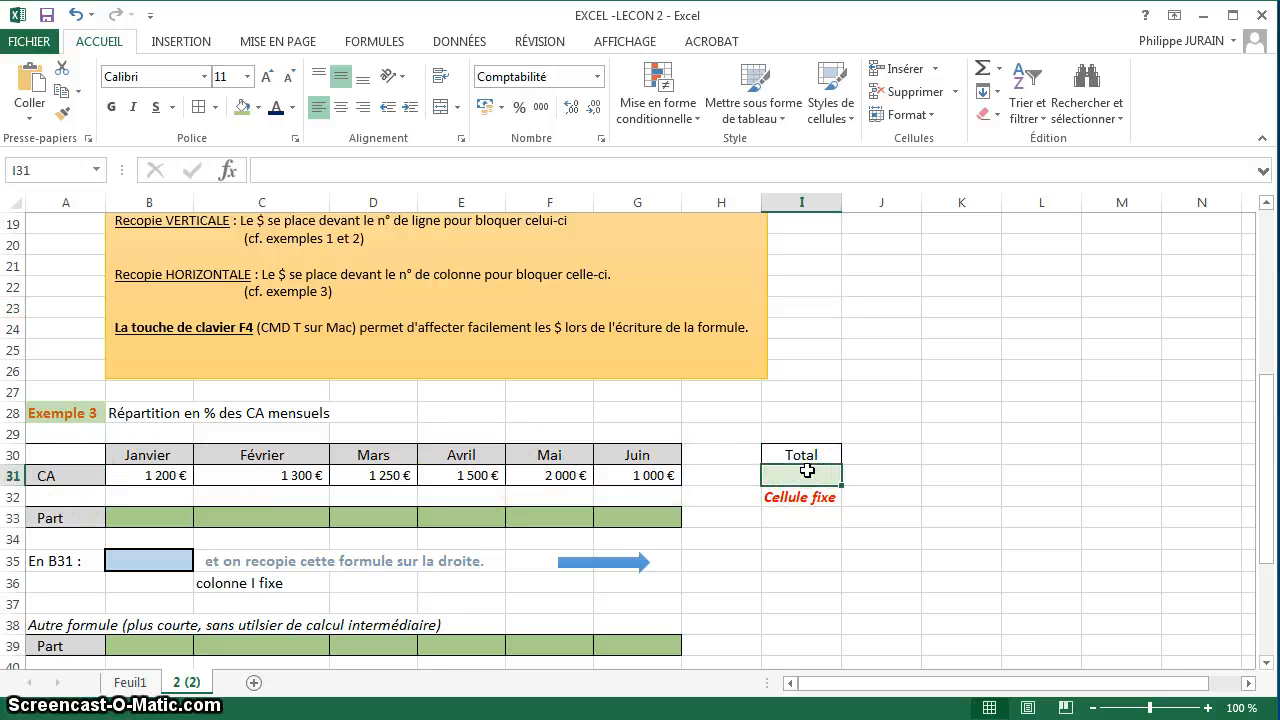
{"action": "type", "text": "=somme("}
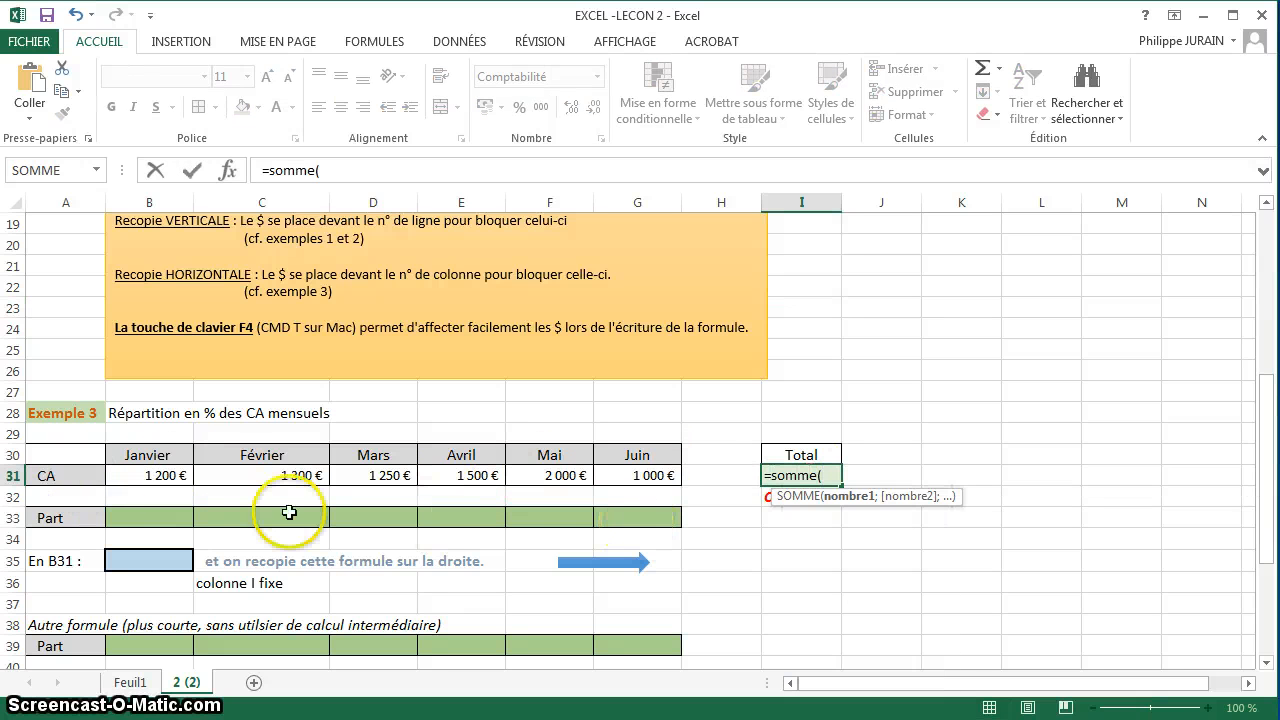
{"action": "left_click_drag", "start_coordinate": [155, 472], "coordinate": [628, 475]}
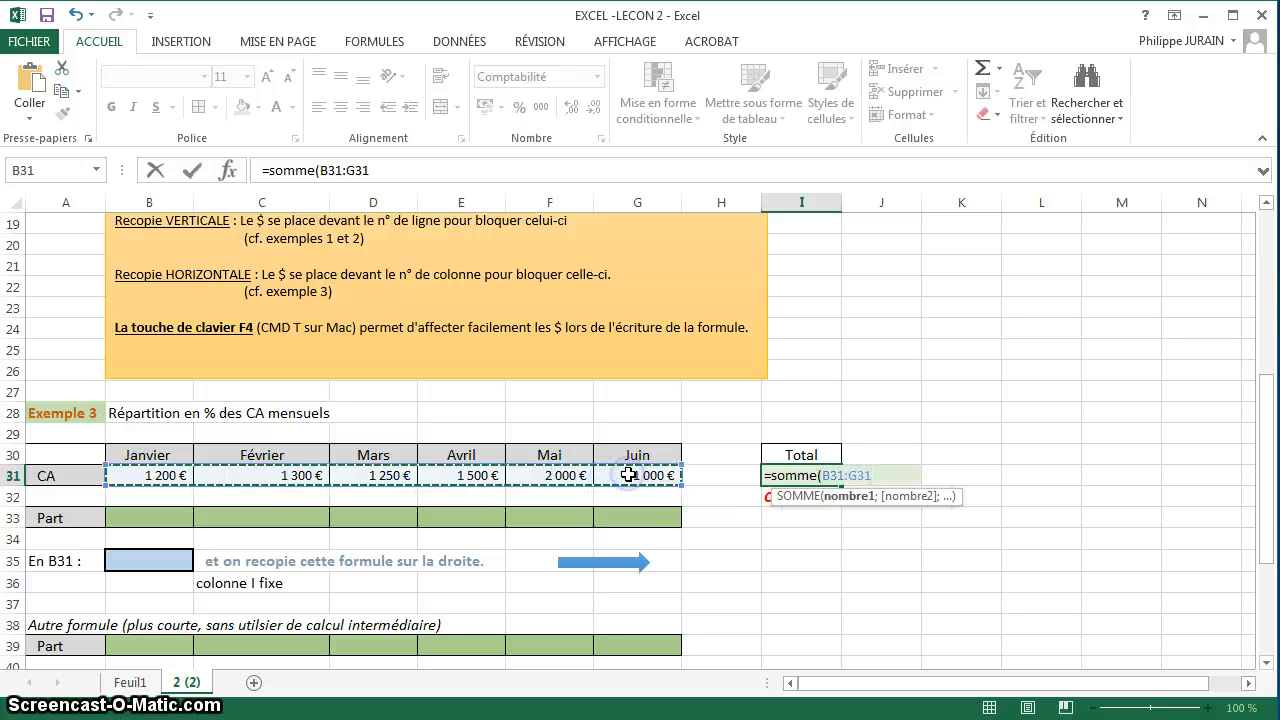
{"action": "key", "text": "Return"}
Copy the formula =SOMME(B31:G31) from I31 into I34 as text, using a leading apostrophe.
{"action": "left_click", "coordinate": [778, 476]}
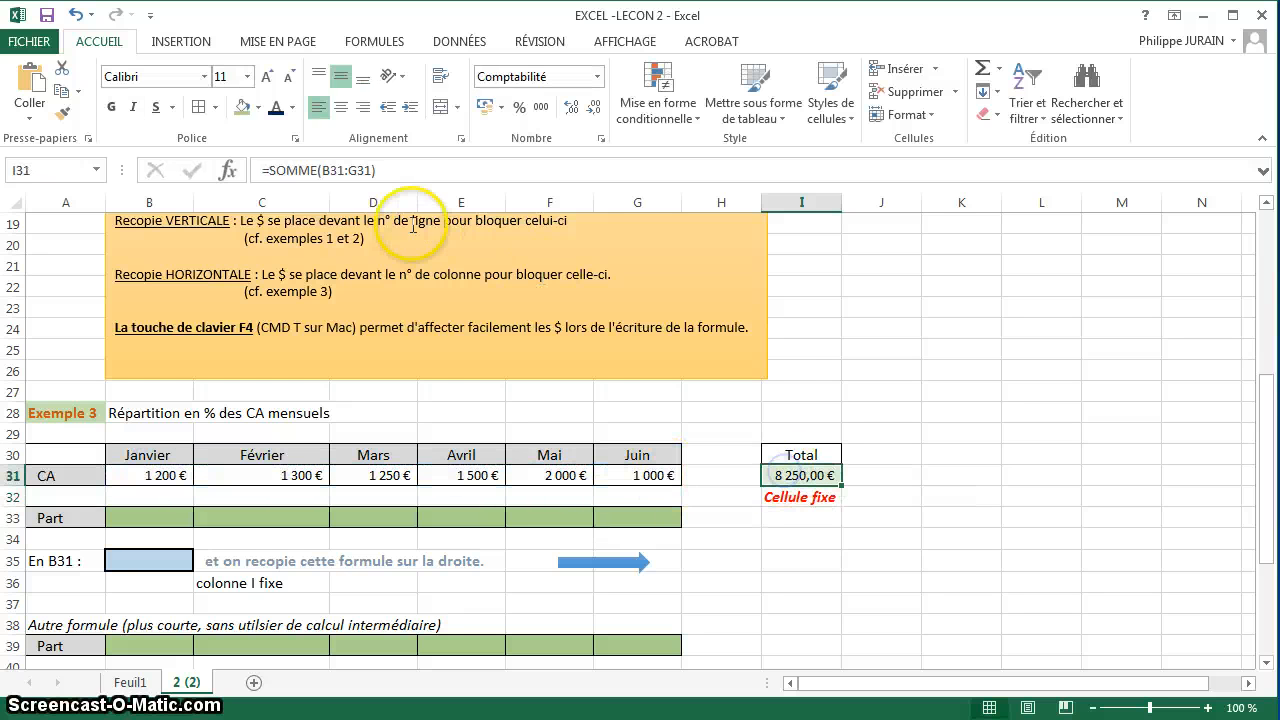
{"action": "left_click_drag", "start_coordinate": [378, 170], "coordinate": [181, 167]}
{"action": "key", "text": "ctrl+c"}
{"action": "key", "text": "Escape"}
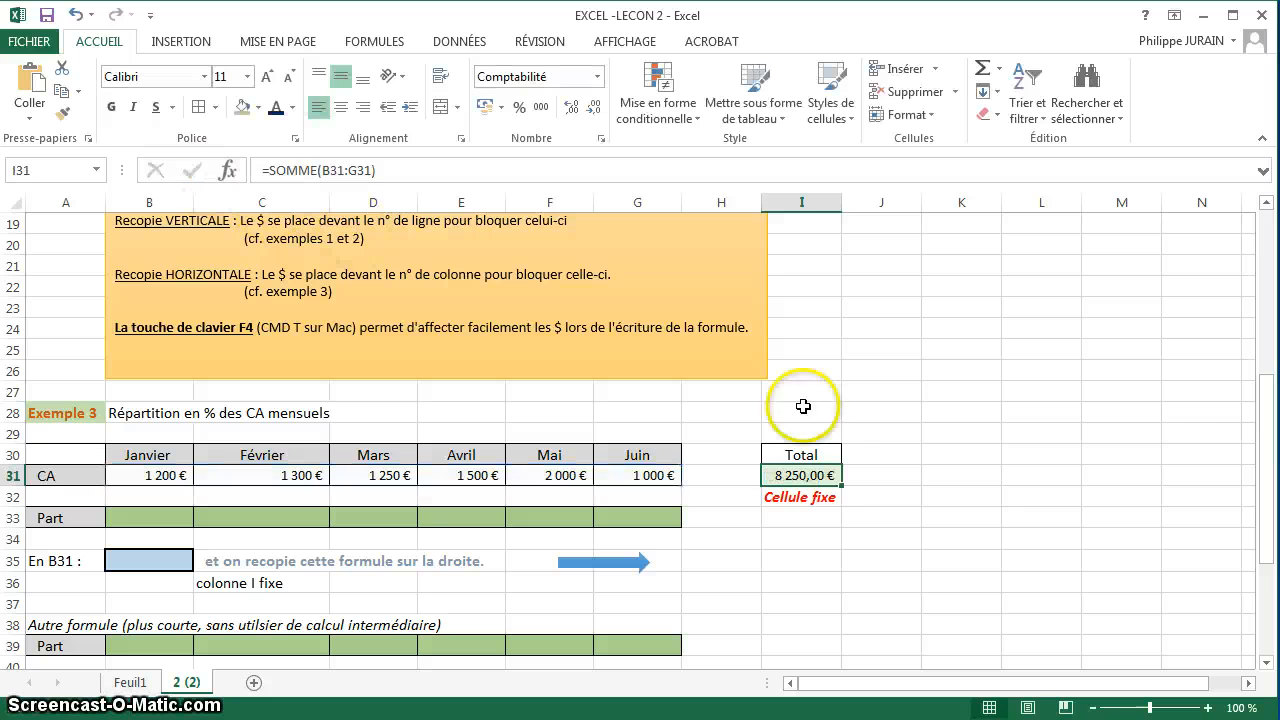
{"action": "left_click", "coordinate": [823, 537]}
{"action": "type", "text": "'"}
{"action": "key", "text": "ctrl+v"}
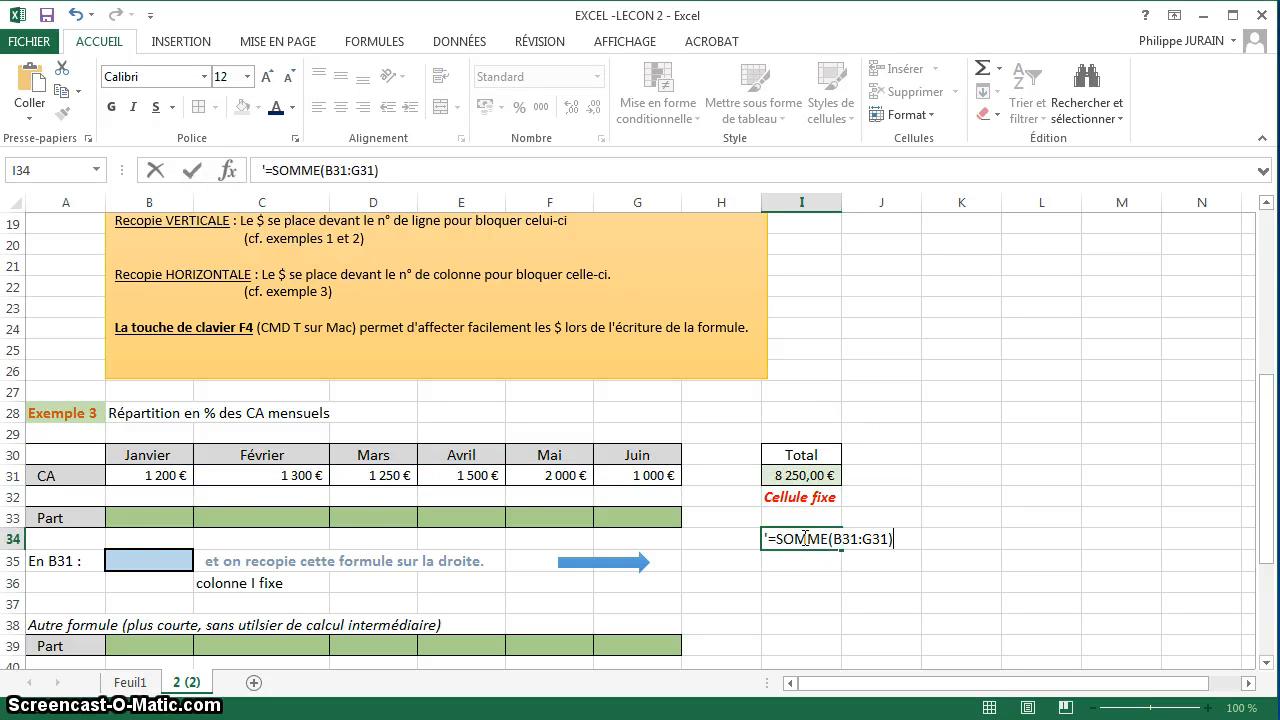
{"action": "key", "text": "Return"}
Try to calculate the monthly shares with =B31/I31 in B33, copied across through G33 without any $.
{"action": "left_click", "coordinate": [143, 513]}
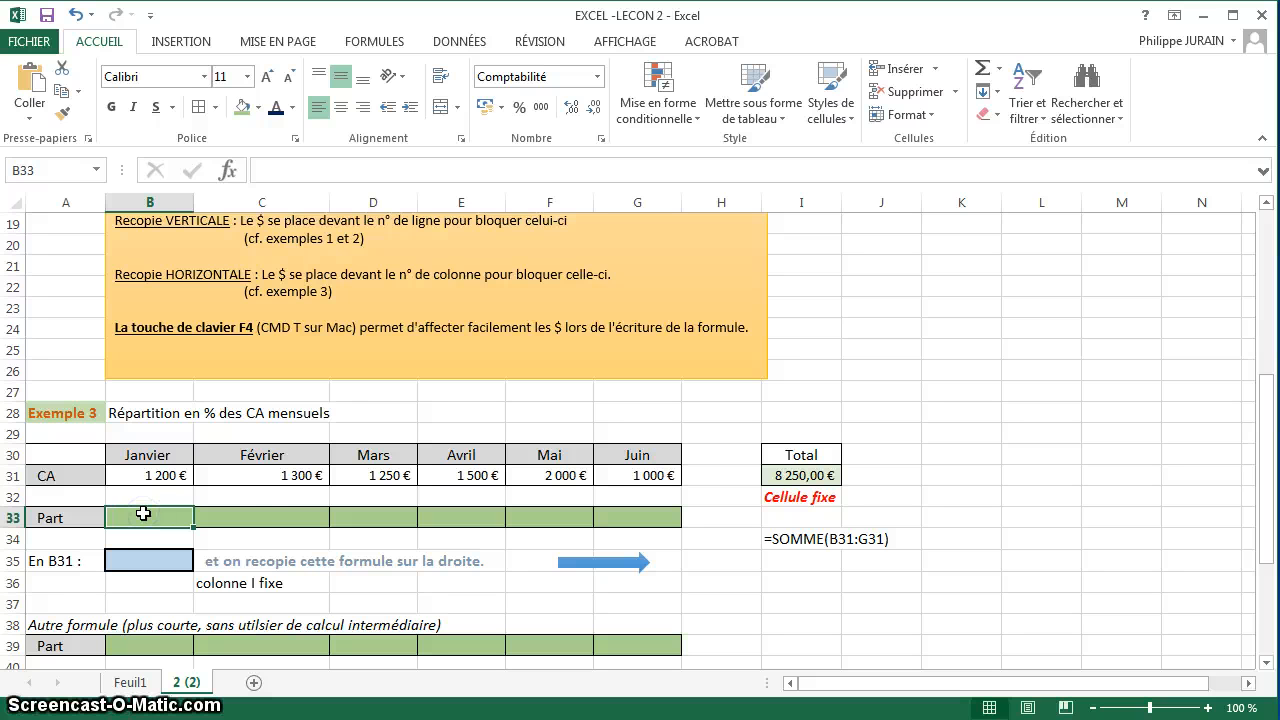
{"action": "type", "text": "="}
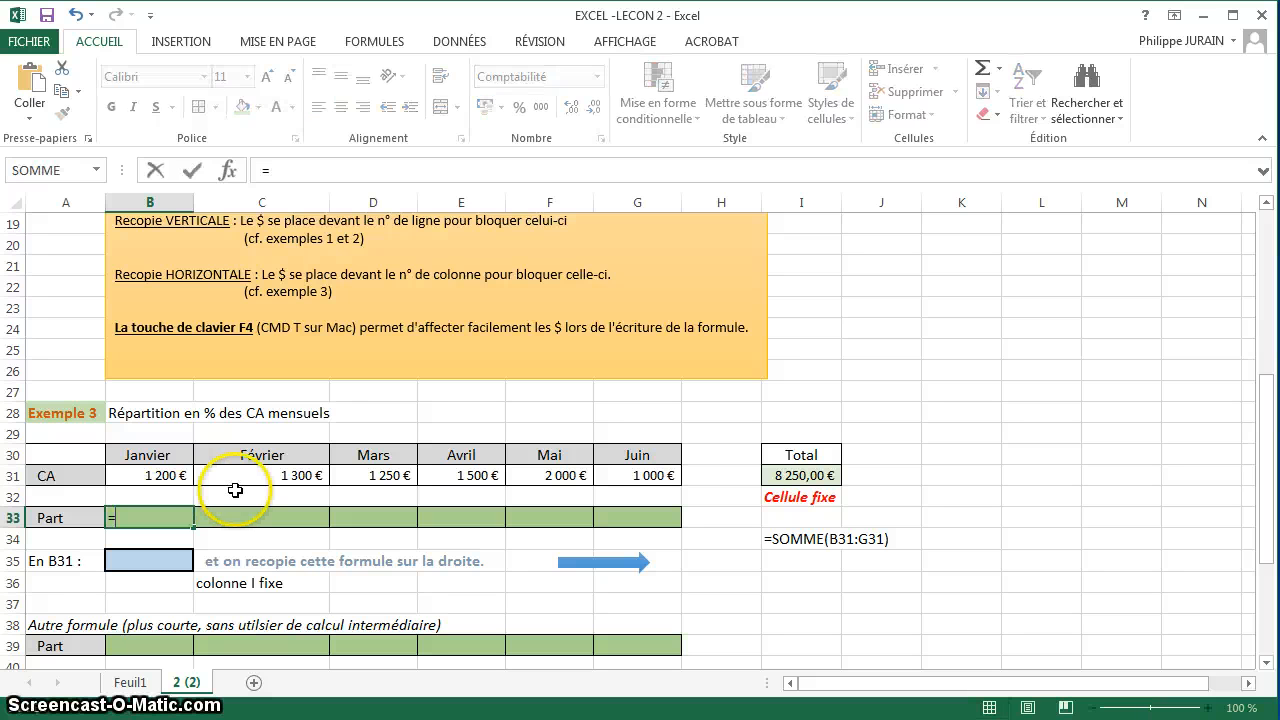
{"action": "left_click", "coordinate": [148, 474]}
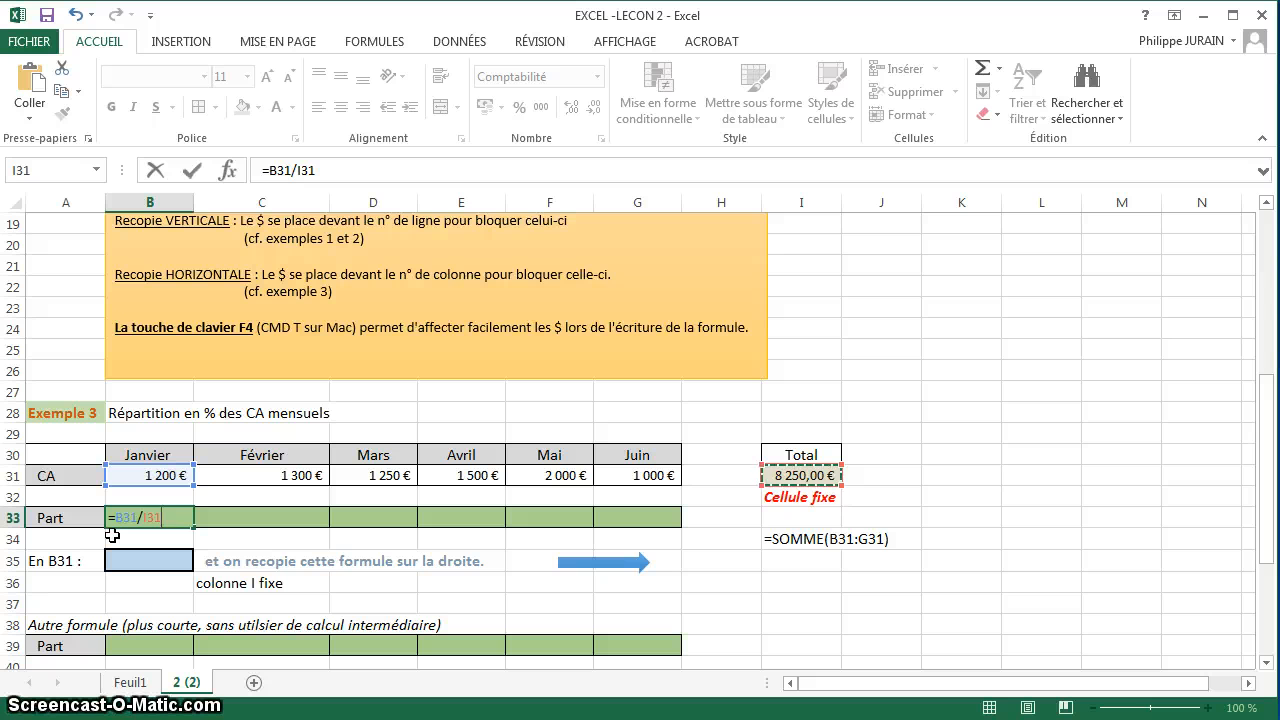
{"action": "key", "text": "Return"}
{"action": "left_click", "coordinate": [147, 516]}
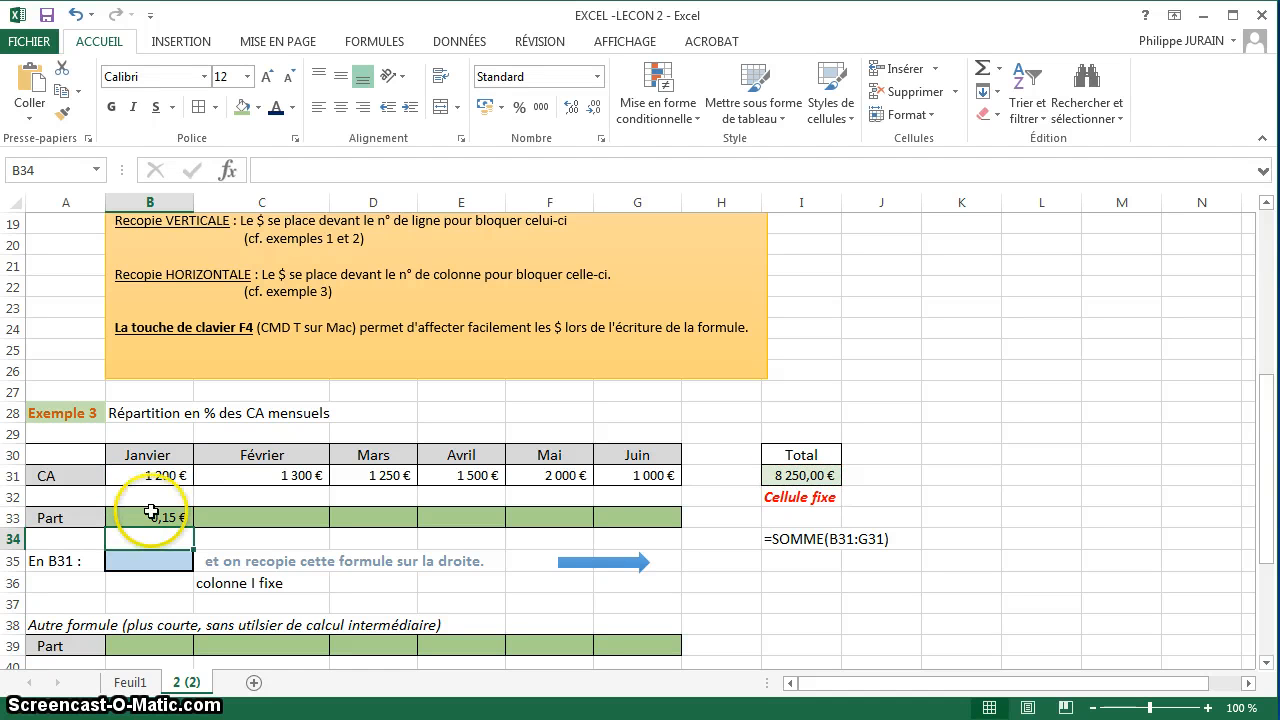
{"action": "left_click_drag", "start_coordinate": [192, 527], "coordinate": [645, 514]}
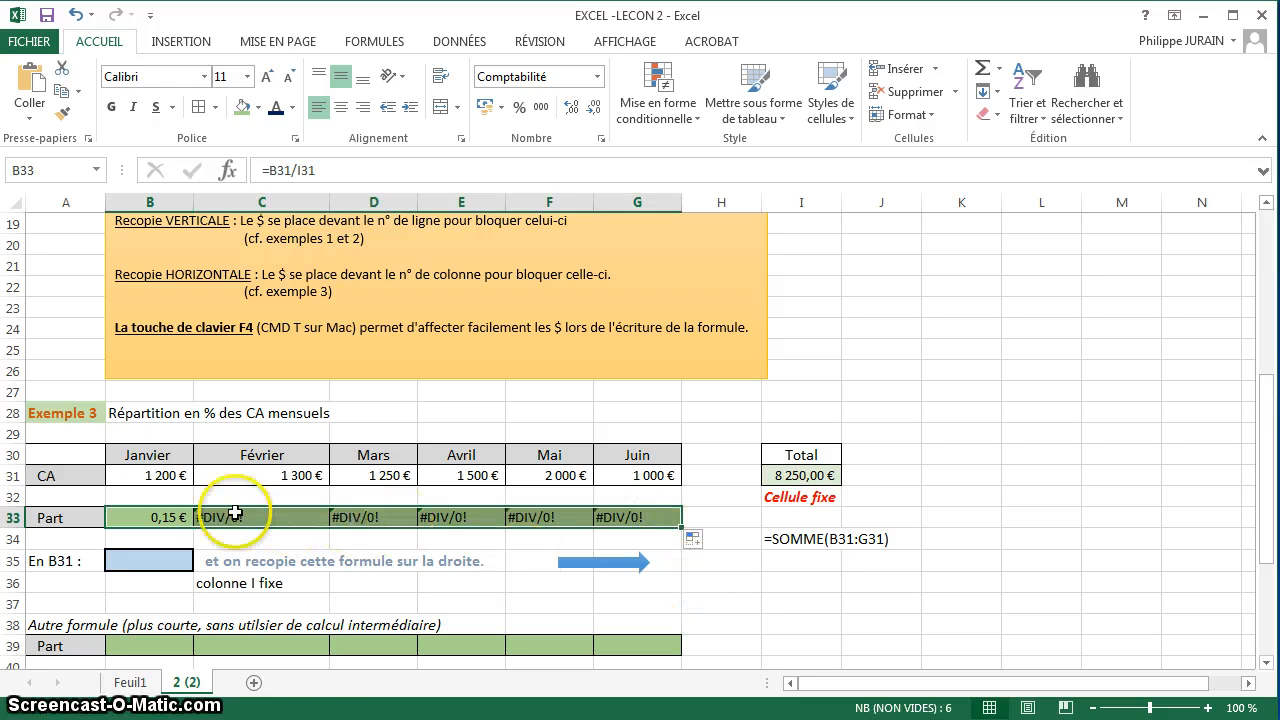
Check the cell references of the copied share formulas in D33 and C33 against the original in B33.
{"action": "double_click", "coordinate": [373, 517]}
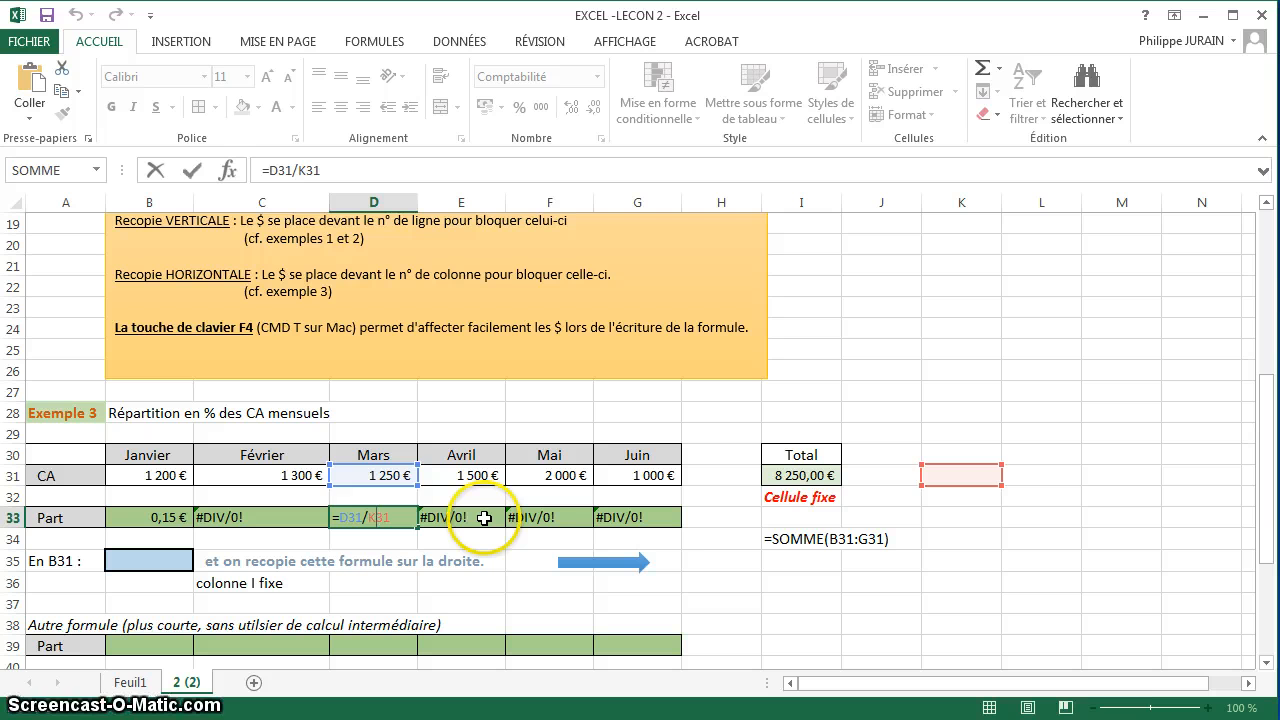
{"action": "key", "text": "ctrl+Return"}
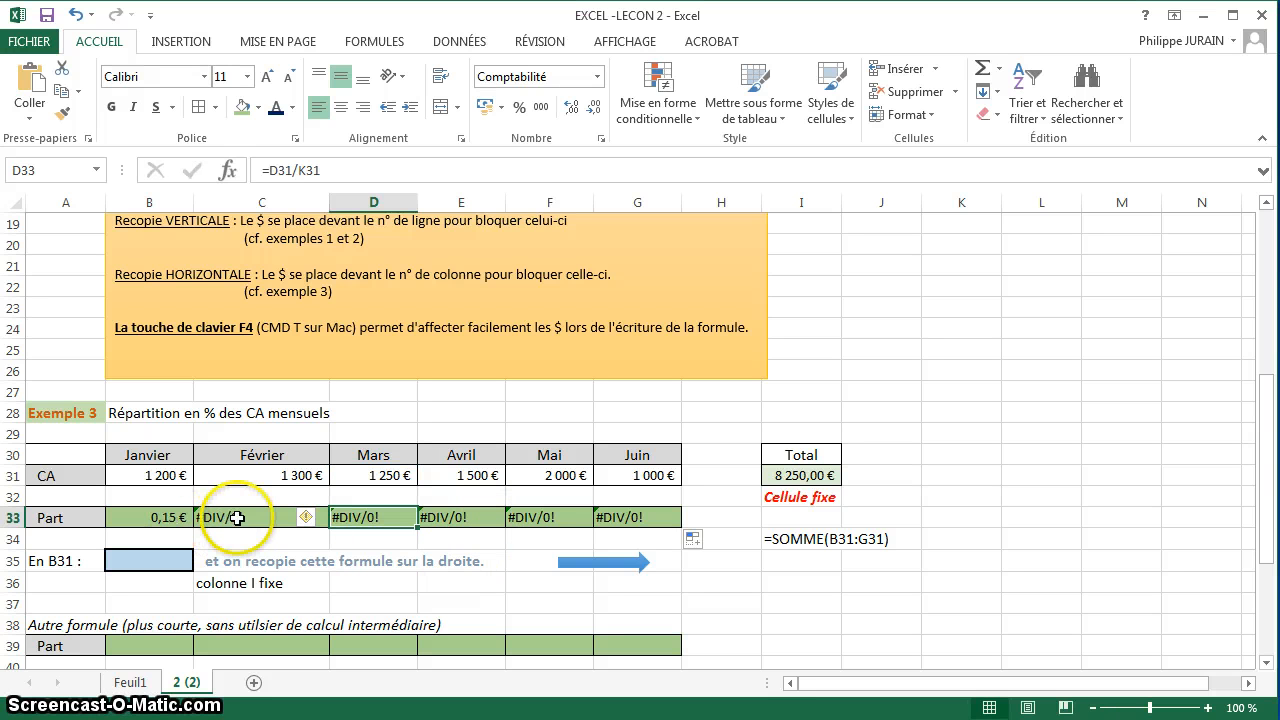
{"action": "left_click", "coordinate": [180, 517]}
{"action": "left_click", "coordinate": [228, 516]}
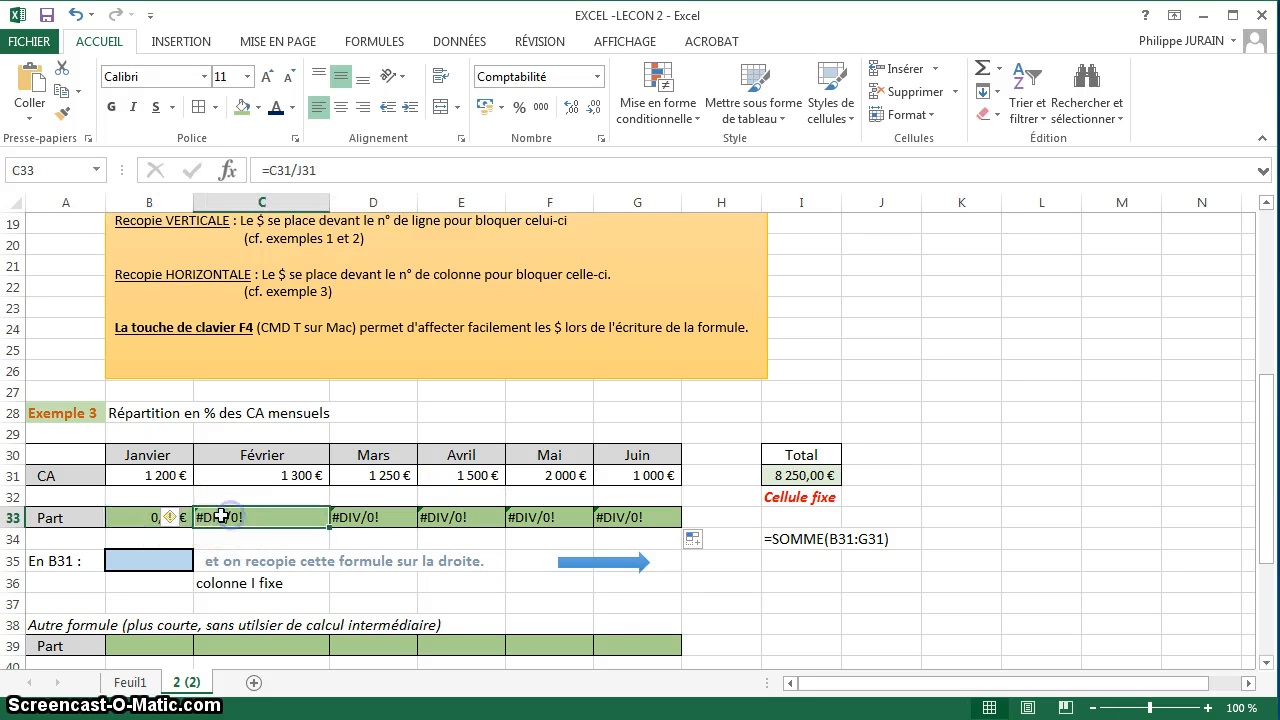
{"action": "left_click", "coordinate": [172, 518]}
{"action": "double_click", "coordinate": [150, 517]}
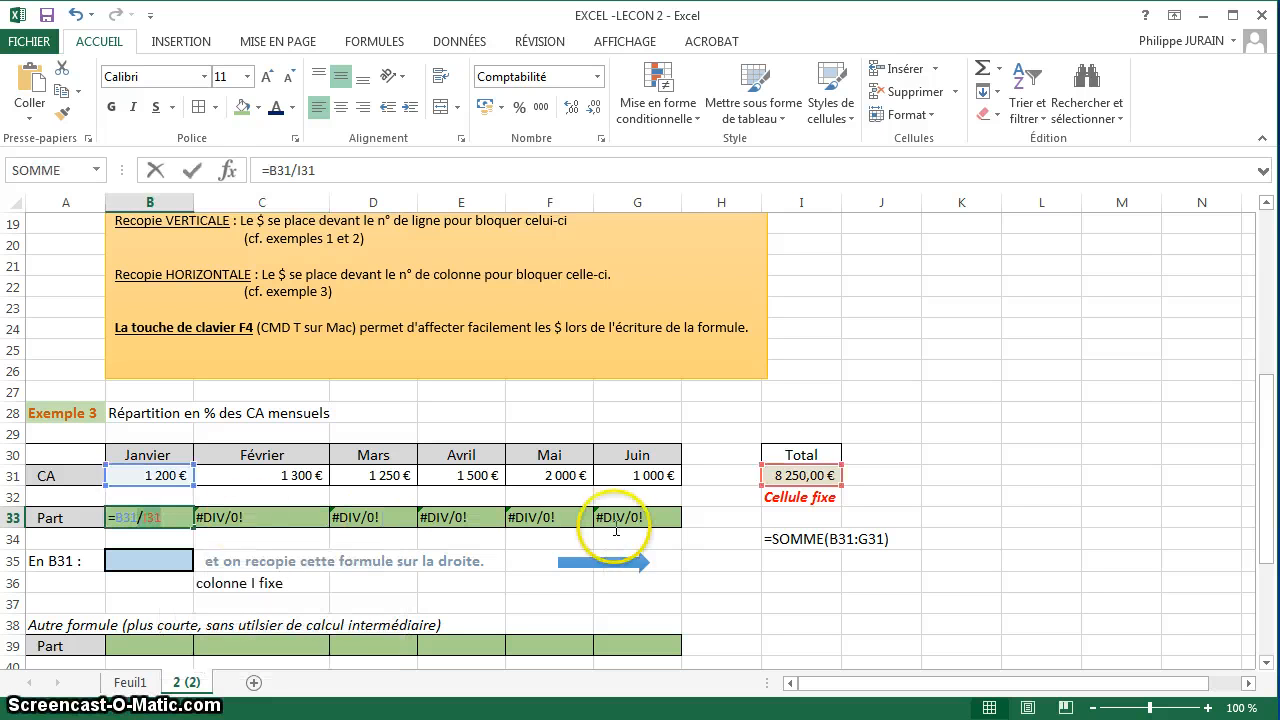
Clear the share formulas from B33 through G33.
{"action": "left_click_drag", "start_coordinate": [629, 518], "coordinate": [134, 514]}
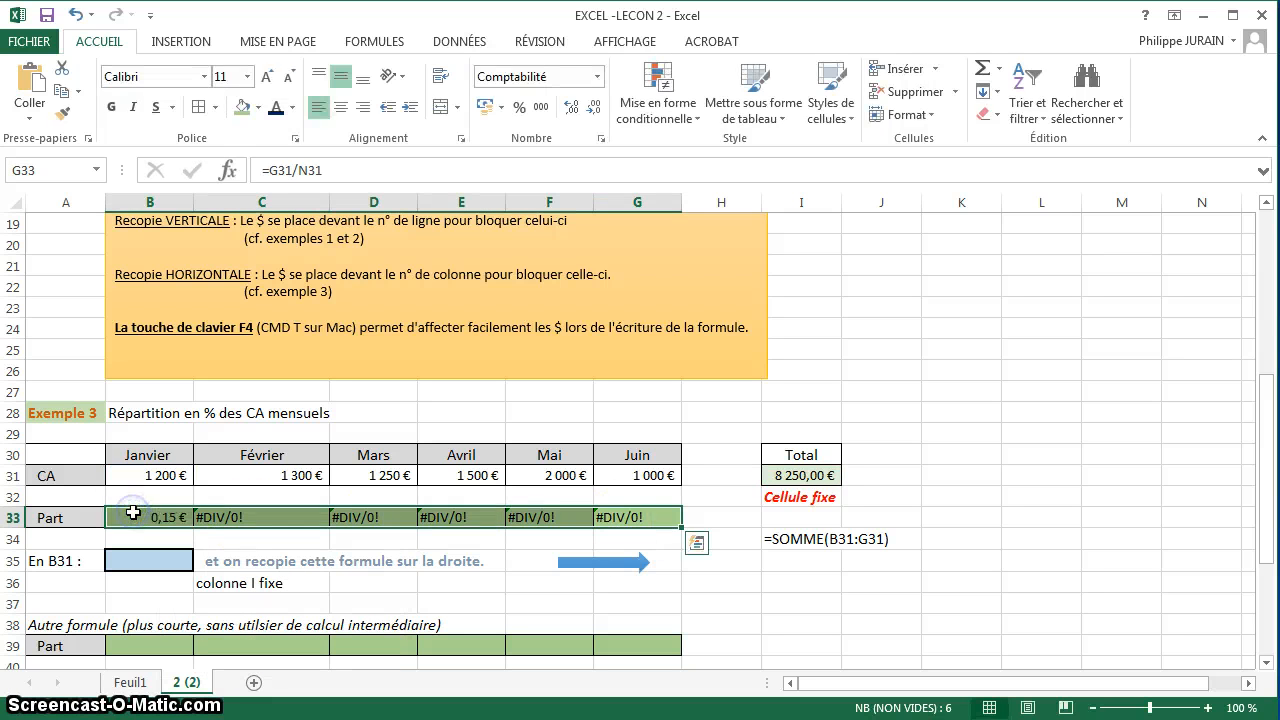
{"action": "key", "text": "Delete"}
{"action": "key", "text": "Return"}
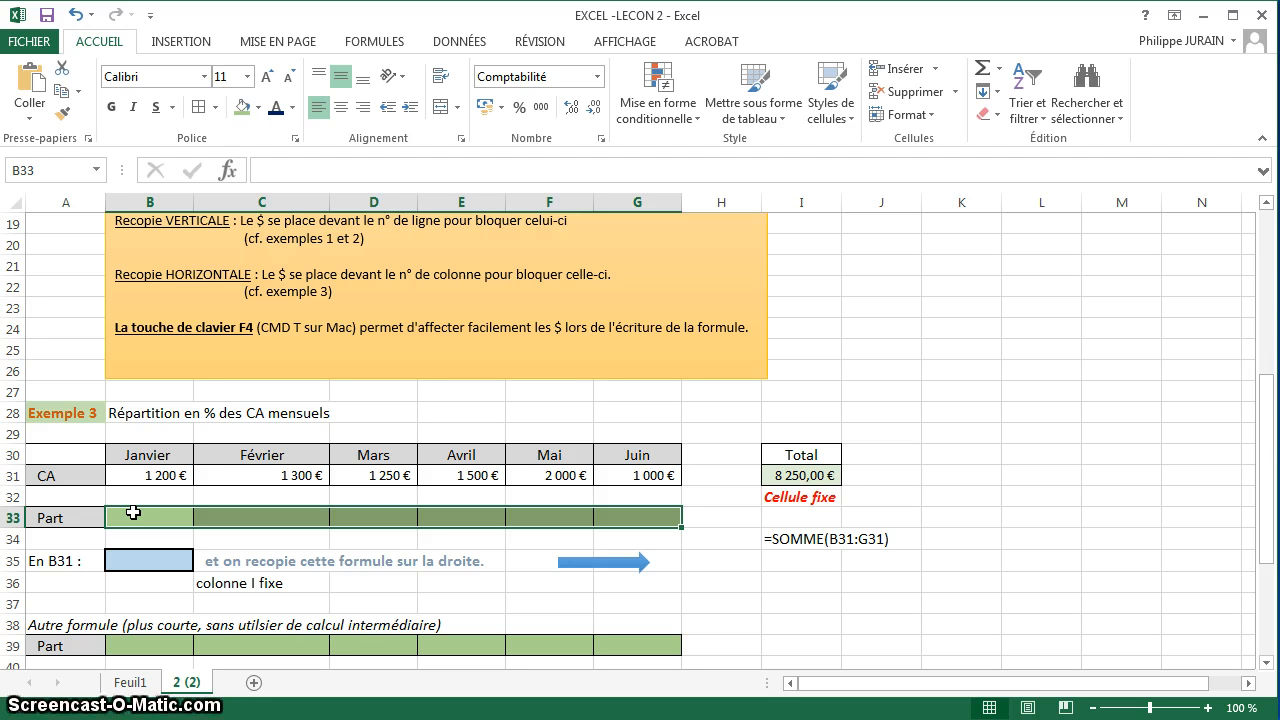
Calculate January's share in B33 with =B31/$I31, locking the column of the total cell.
{"action": "left_click", "coordinate": [133, 513]}
{"action": "type", "text": "="}
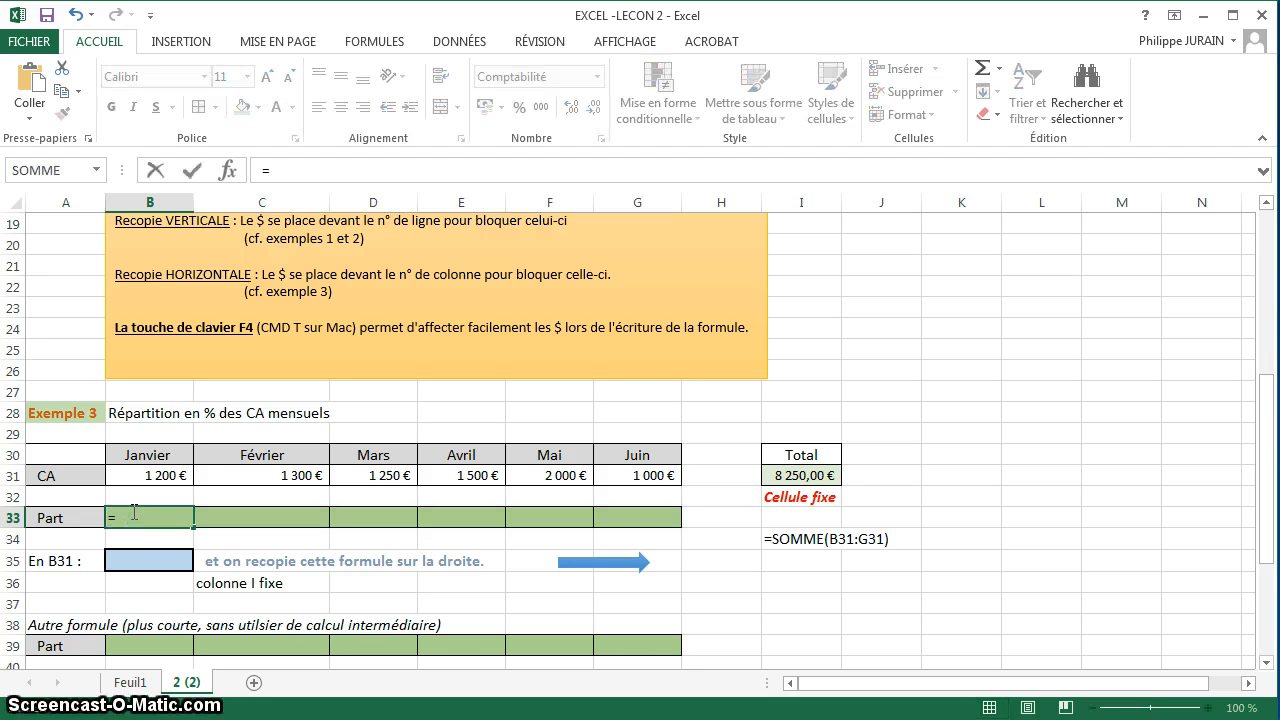
{"action": "left_click", "coordinate": [140, 476]}
{"action": "key", "text": "Left"}
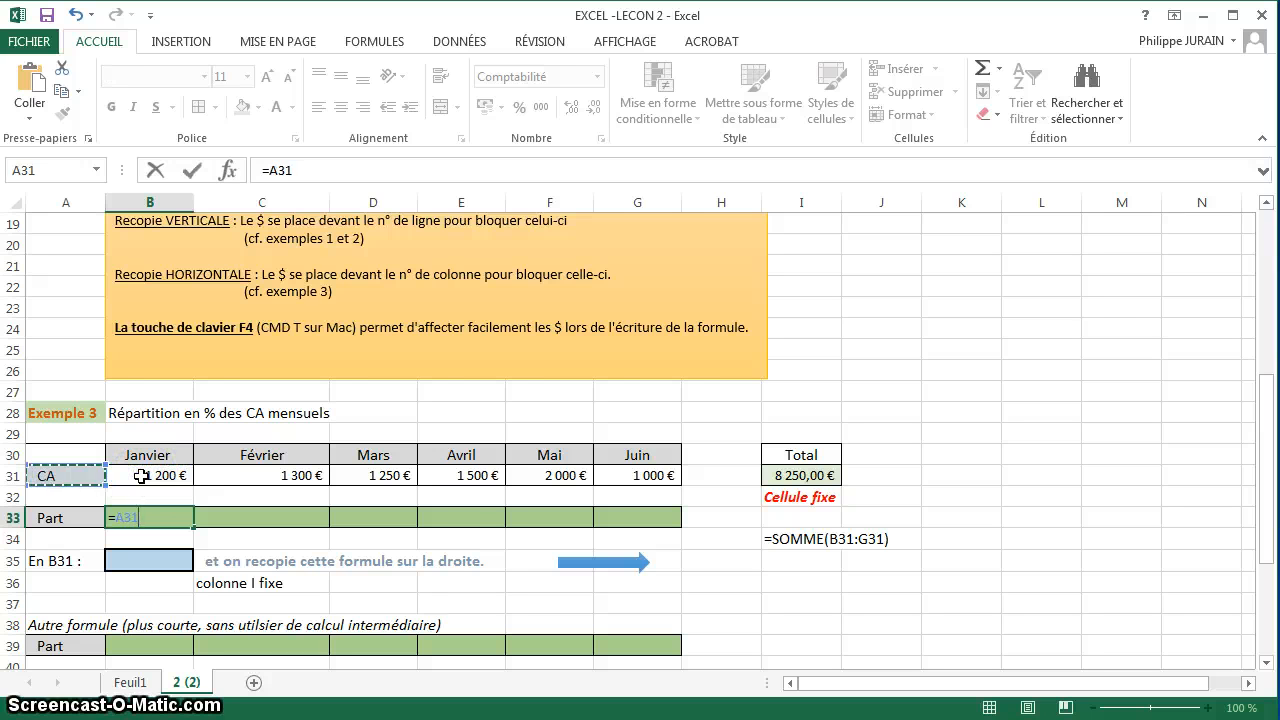
{"action": "left_click", "coordinate": [141, 476]}
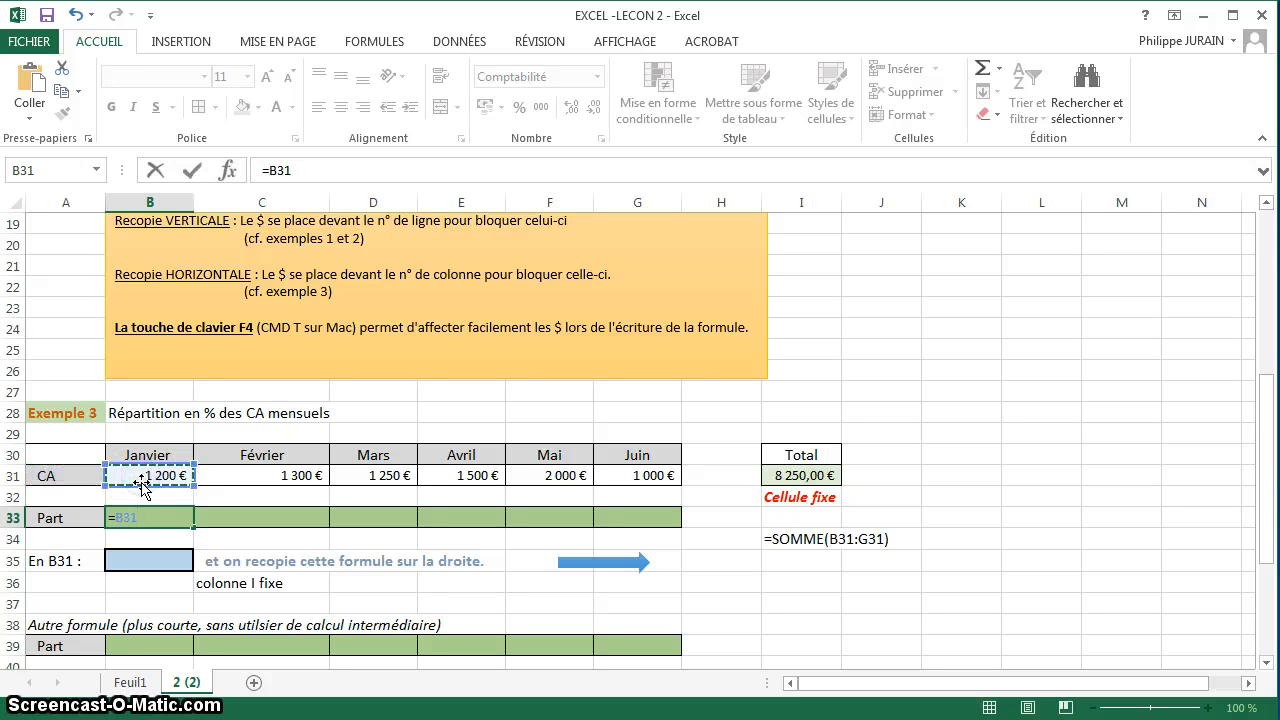
{"action": "left_click", "coordinate": [797, 476]}
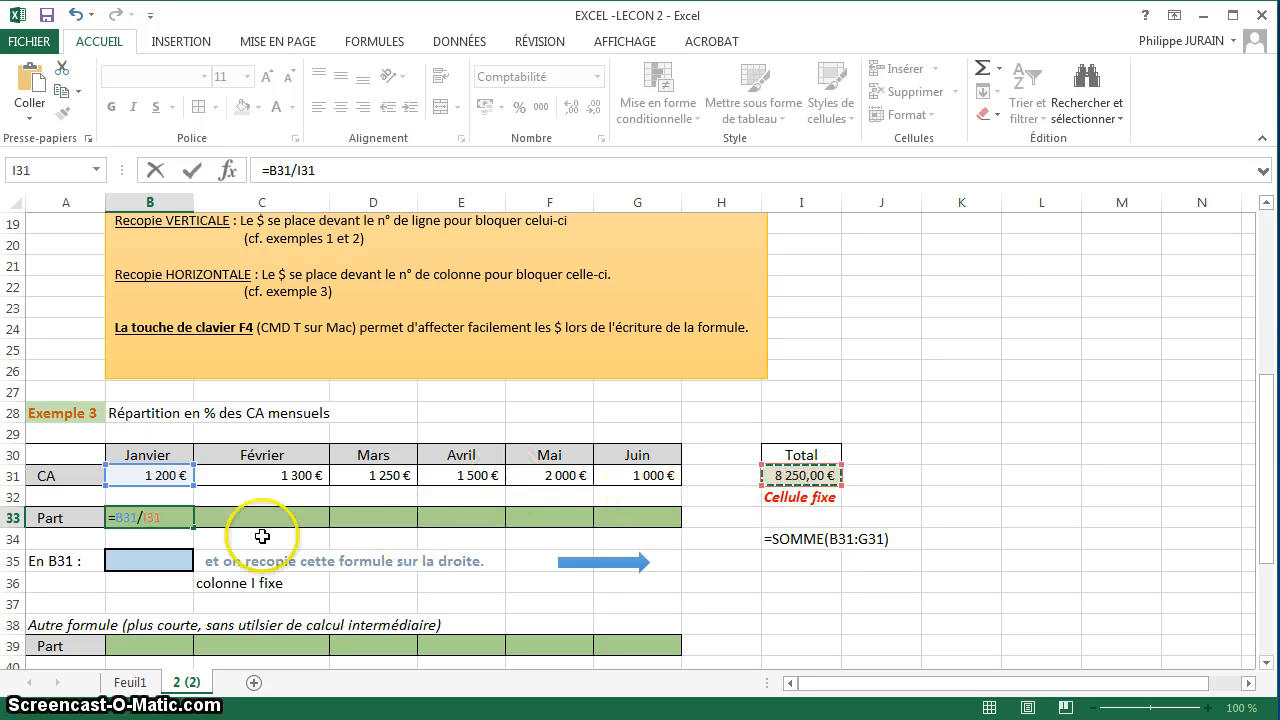
{"action": "left_click", "coordinate": [140, 517]}
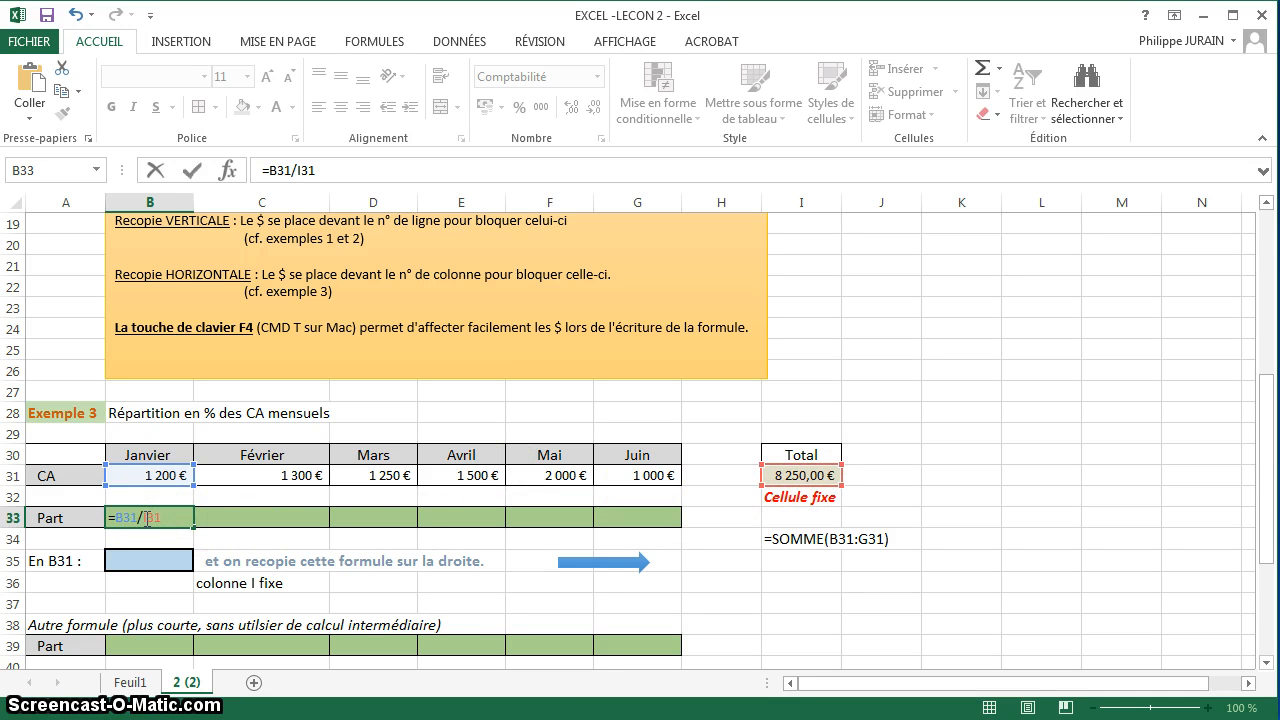
{"action": "left_click", "coordinate": [142, 517]}
{"action": "key", "text": "Return"}
Copy the share formula from B33 across through G33, and check the cell references in D33.
{"action": "left_click", "coordinate": [167, 518]}
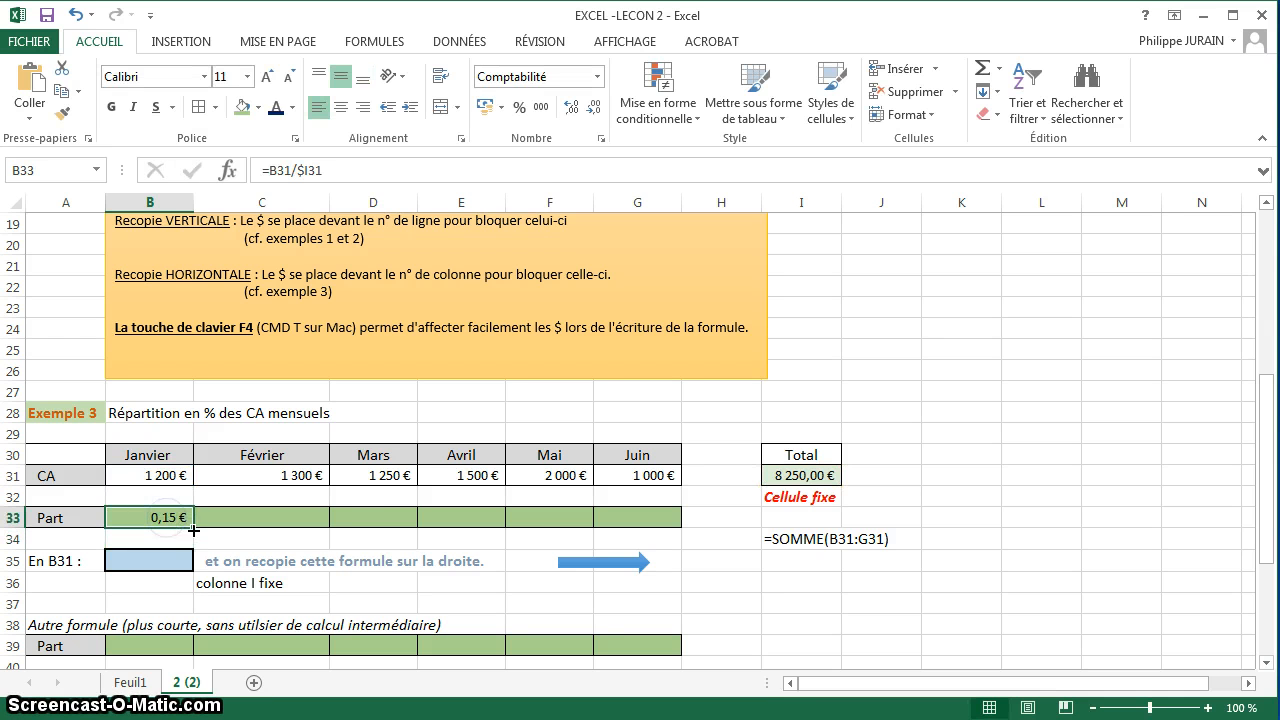
{"action": "left_click_drag", "start_coordinate": [193, 529], "coordinate": [660, 521]}
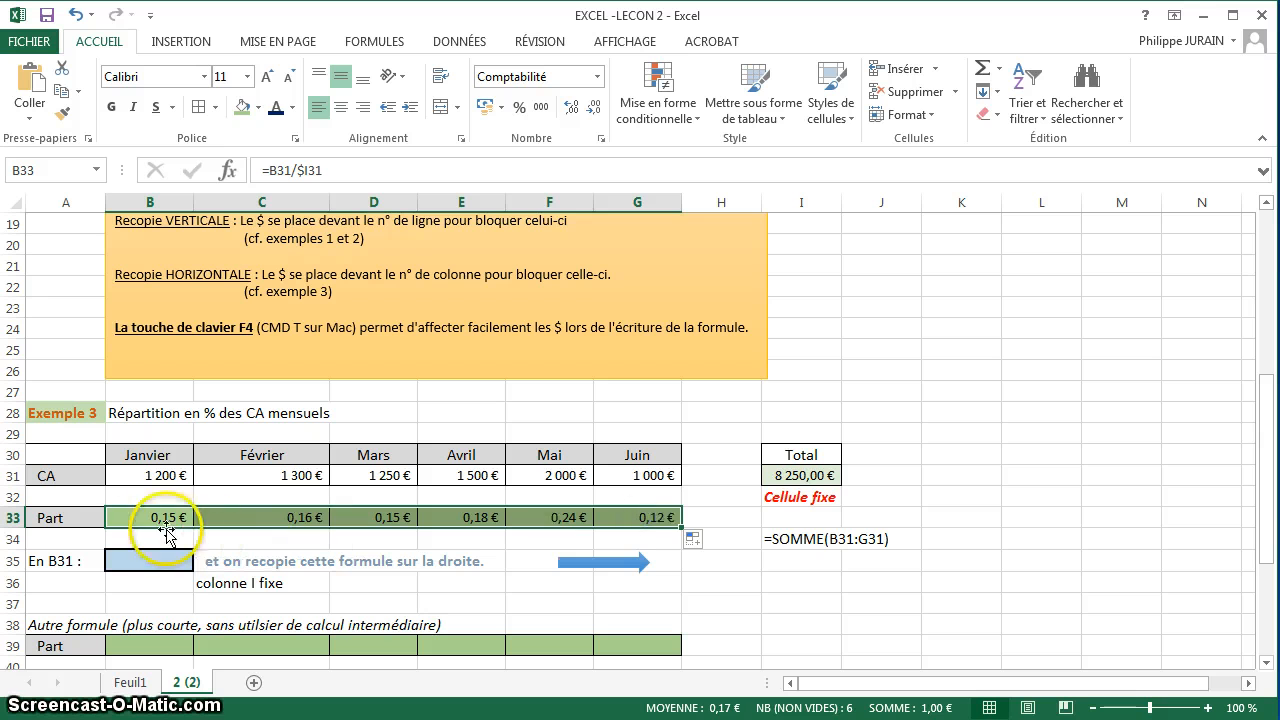
{"action": "double_click", "coordinate": [378, 517]}
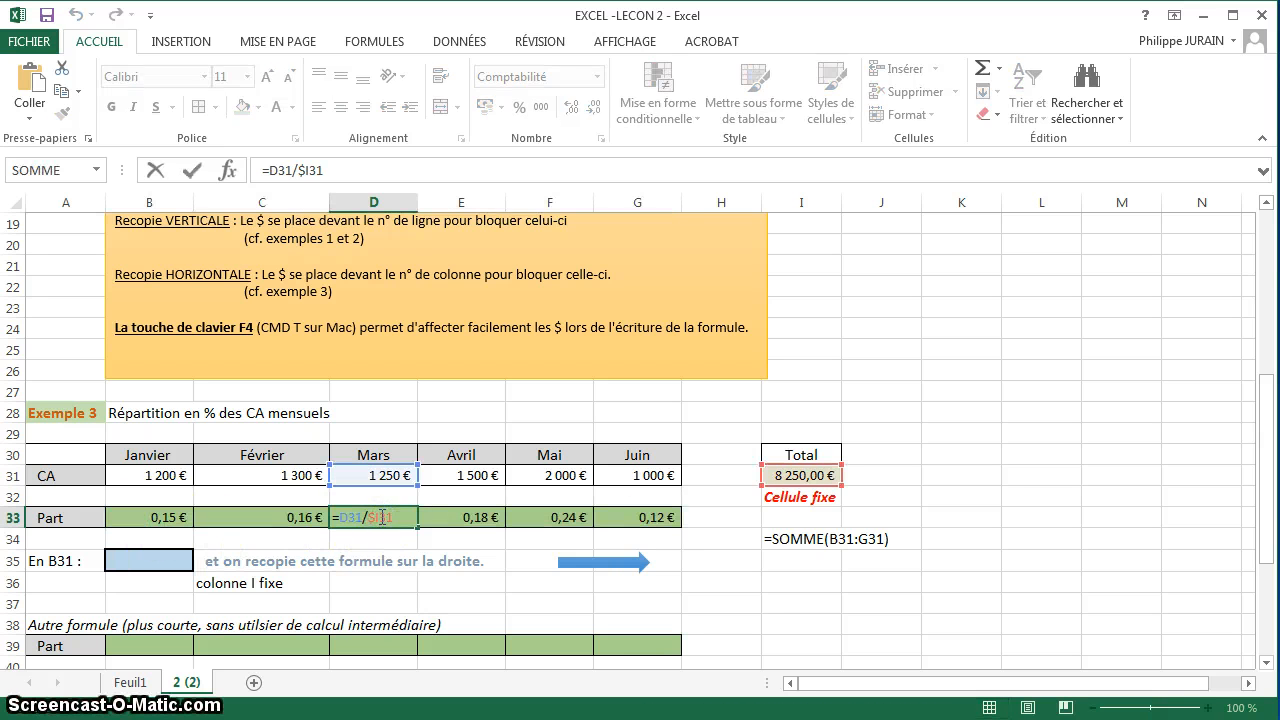
{"action": "left_click", "coordinate": [393, 471]}
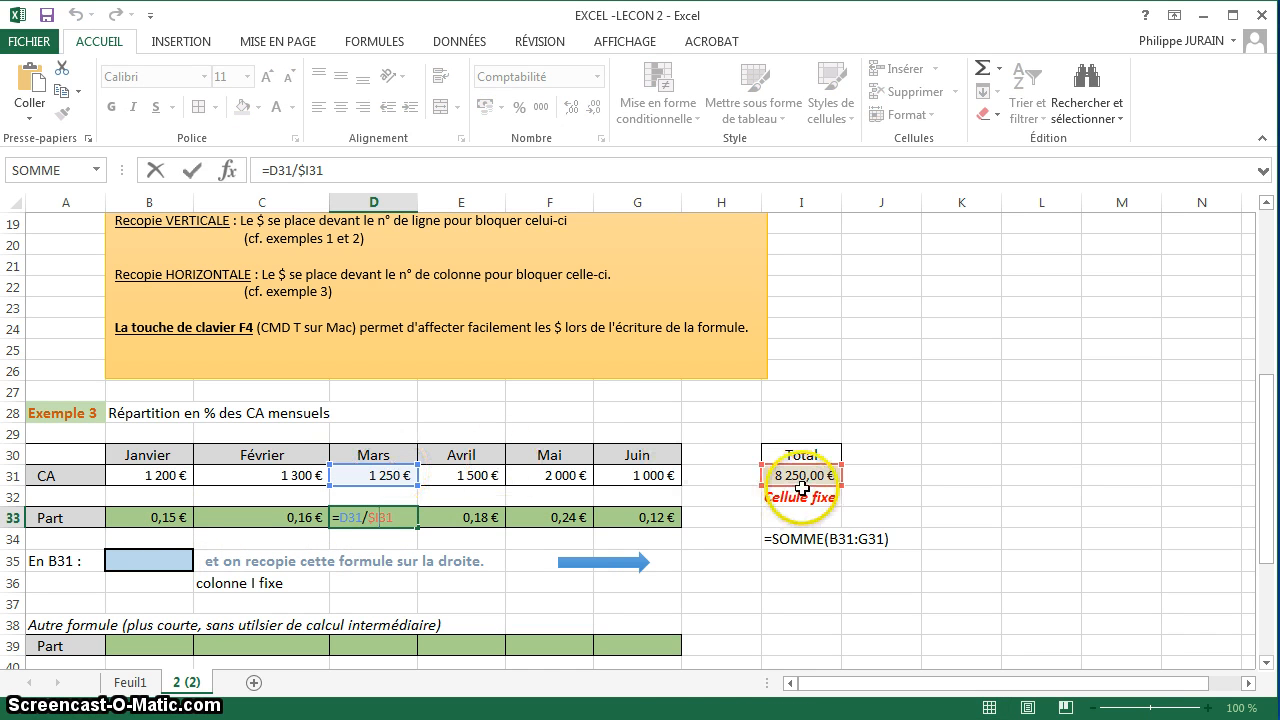
{"action": "key", "text": "Return"}
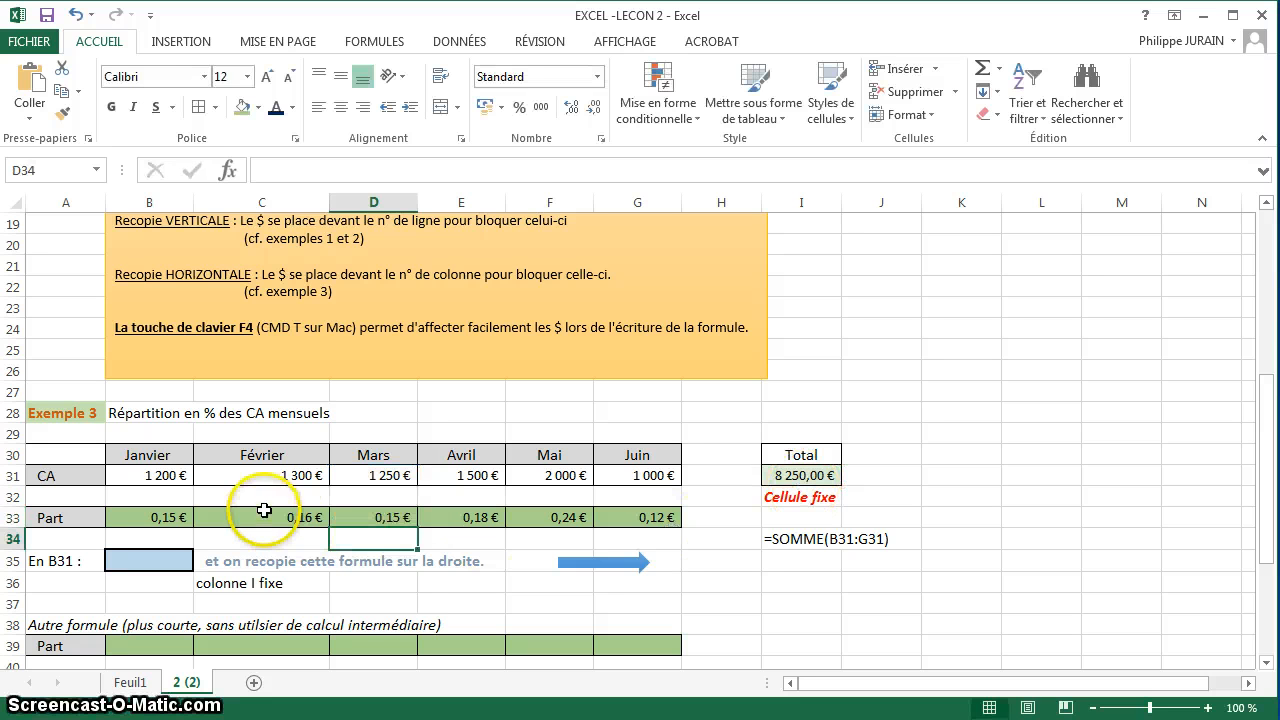
{"action": "left_click", "coordinate": [160, 517]}
{"action": "left_click_drag", "start_coordinate": [328, 185], "coordinate": [175, 185]}
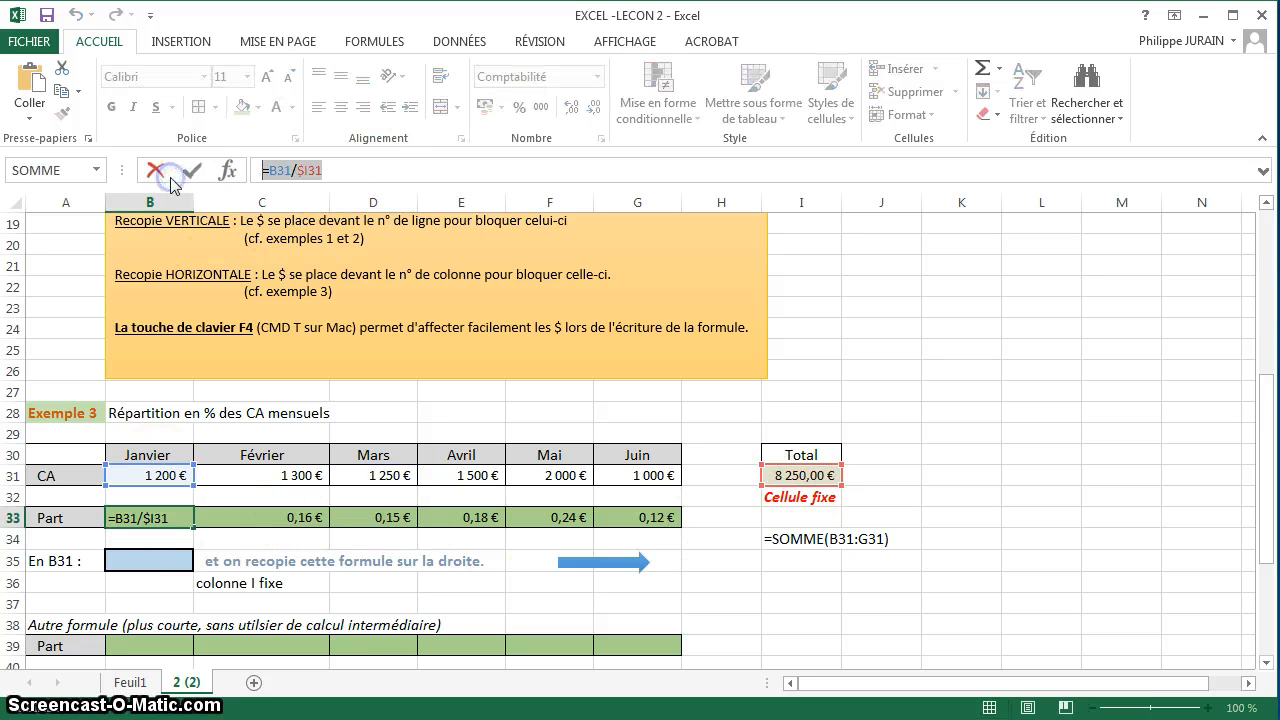
{"action": "left_click", "coordinate": [159, 556]}
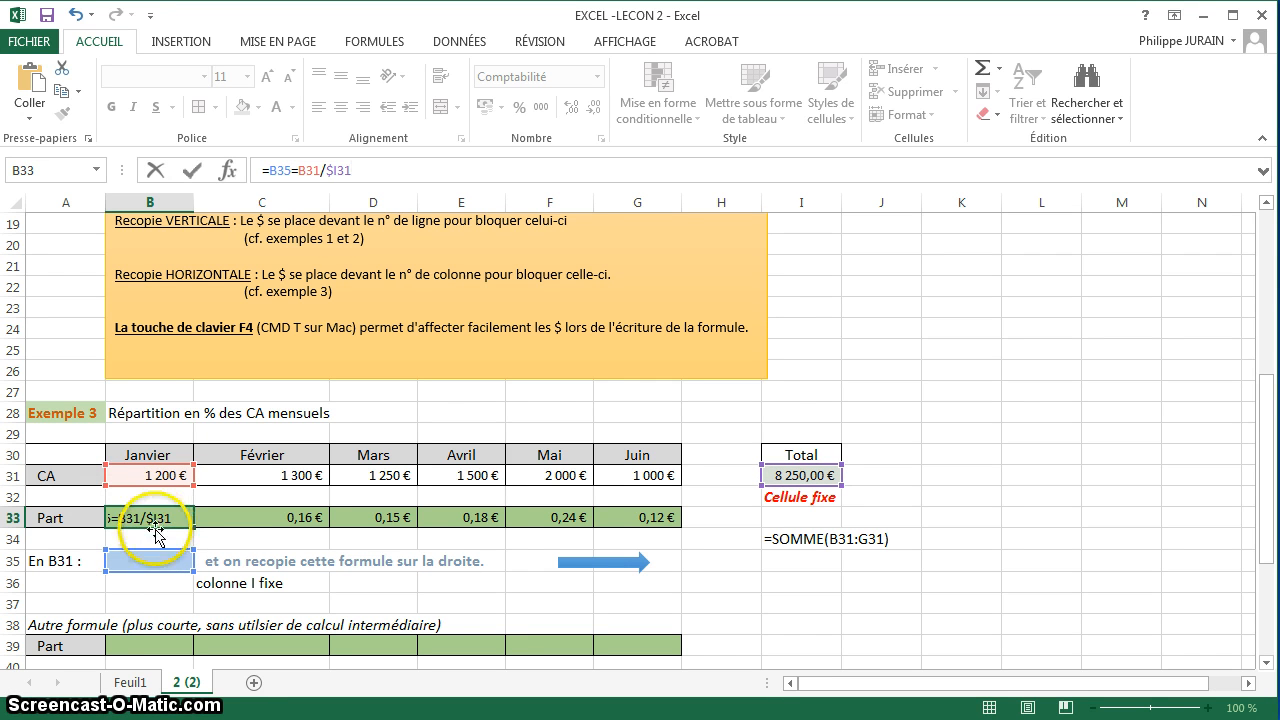
{"action": "key", "text": "Escape"}
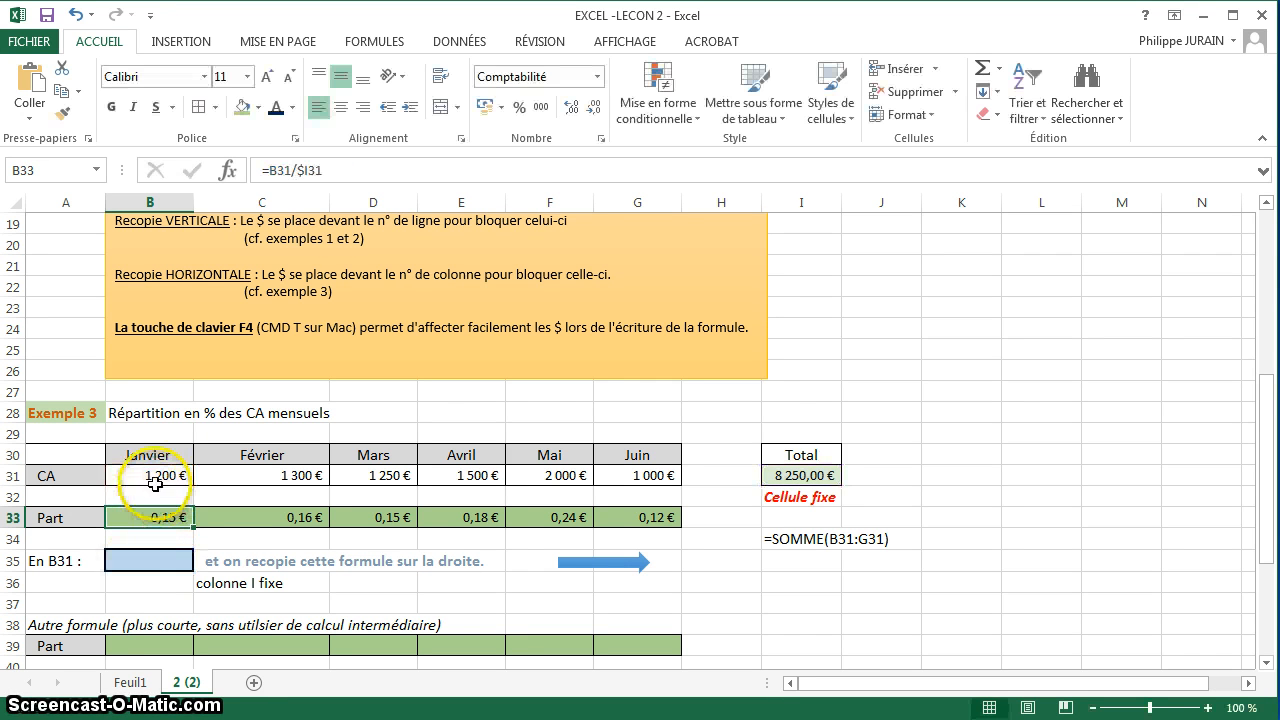
Copy the text of the share formula =B31/$I31 from B33 and enter it as plain text in B35.
{"action": "left_click_drag", "start_coordinate": [345, 178], "coordinate": [229, 170]}
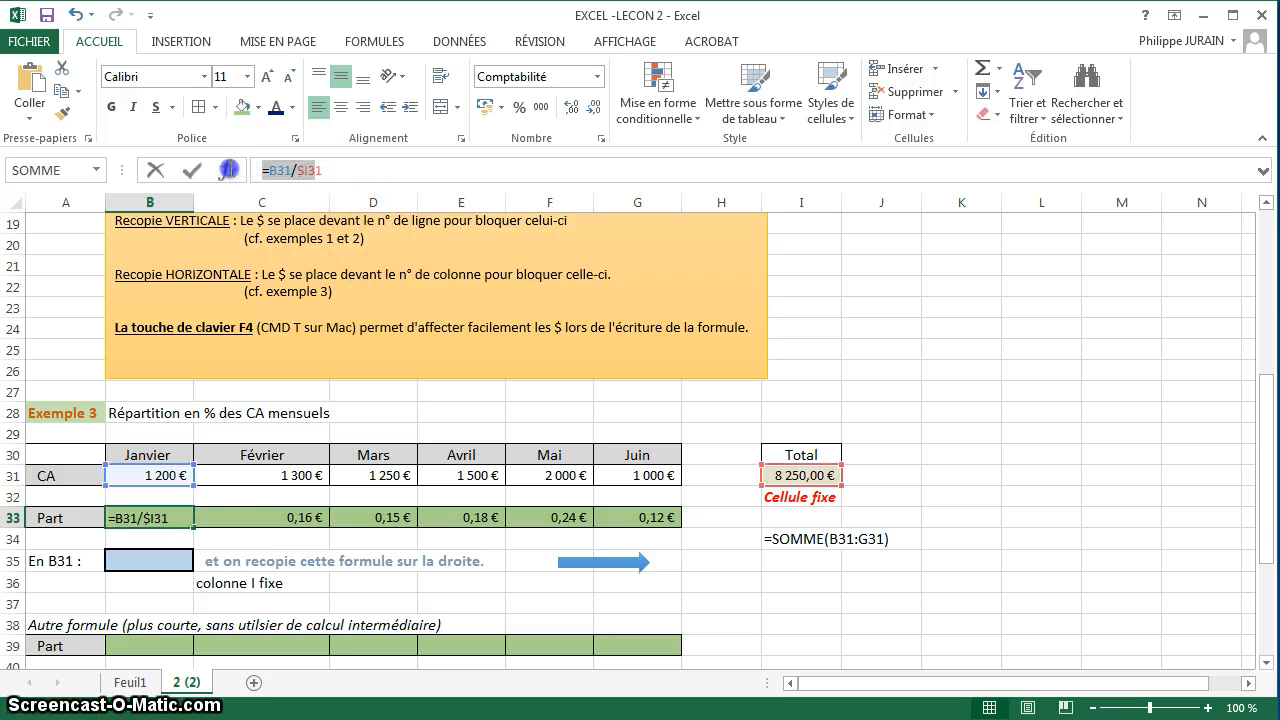
{"action": "left_click_drag", "start_coordinate": [334, 172], "coordinate": [230, 171]}
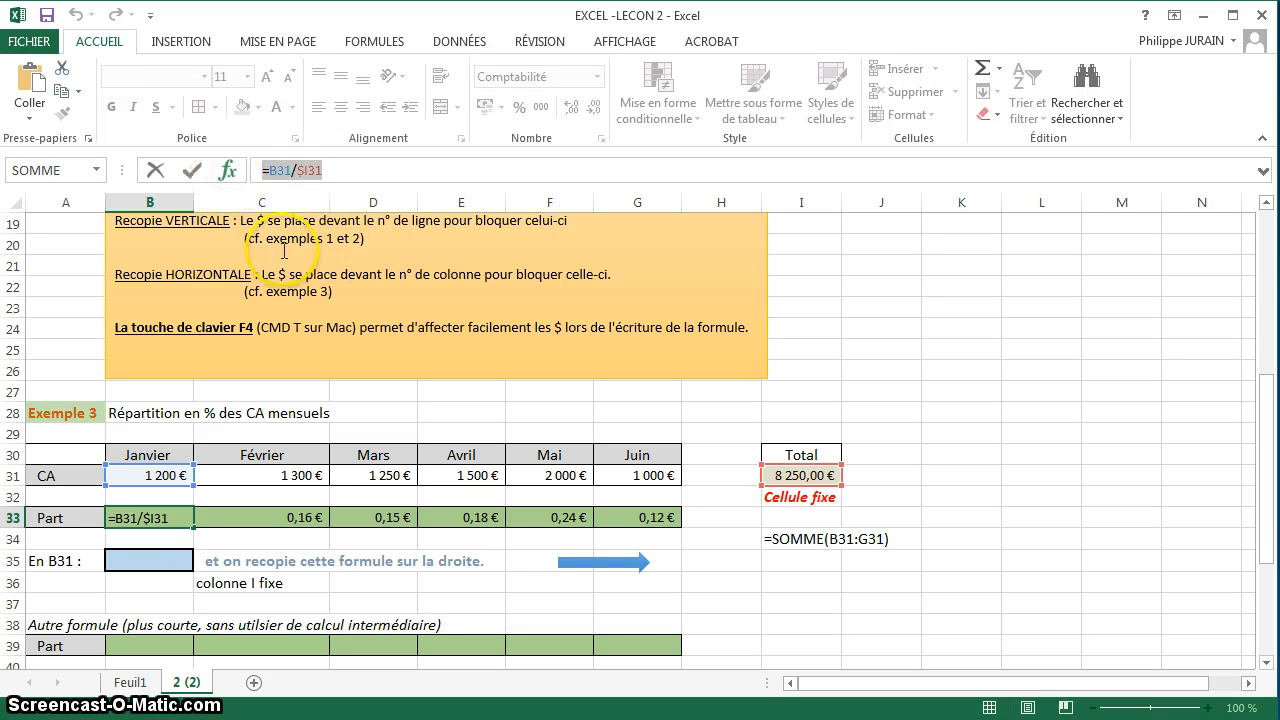
{"action": "key", "text": "ctrl+c"}
{"action": "key", "text": "Escape"}
{"action": "left_click", "coordinate": [163, 561]}
{"action": "type", "text": "'"}
{"action": "key", "text": "ctrl+v"}
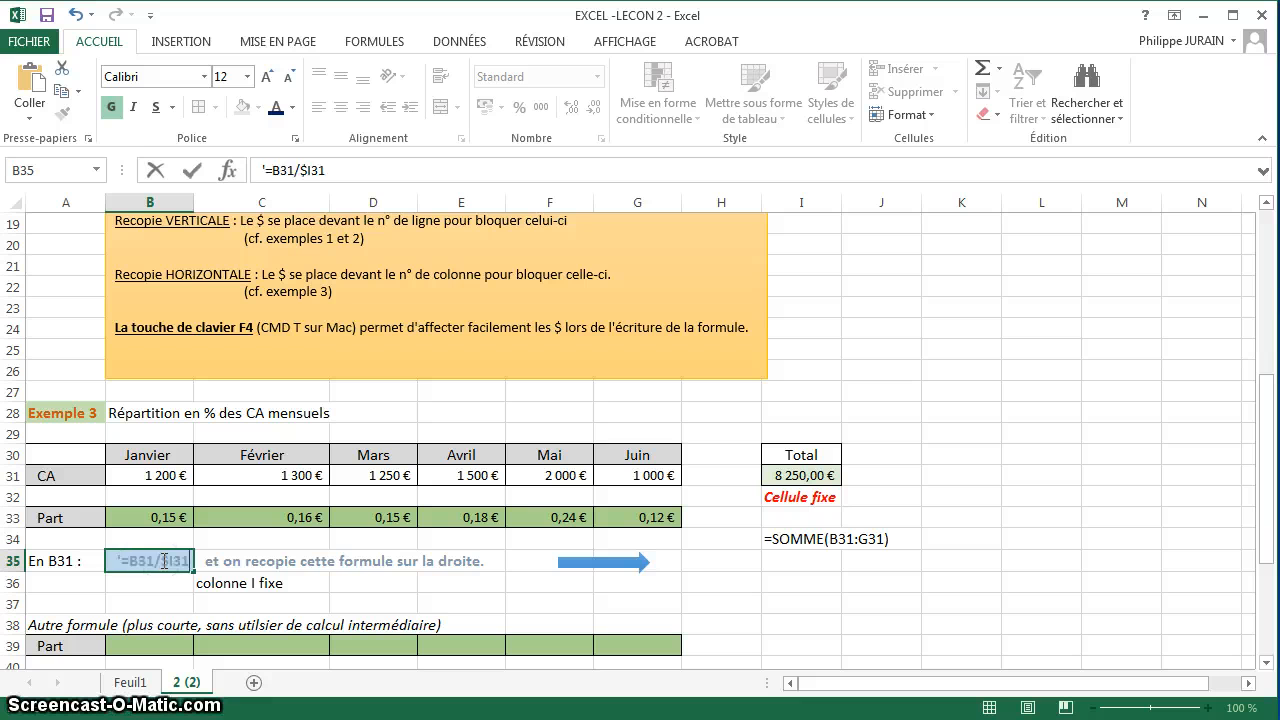
{"action": "key", "text": "Return"}
Calculate January's share in B39 with =B31/SOMME($B31:$G31), locking the columns of the summed range.
{"action": "left_click", "coordinate": [148, 646]}
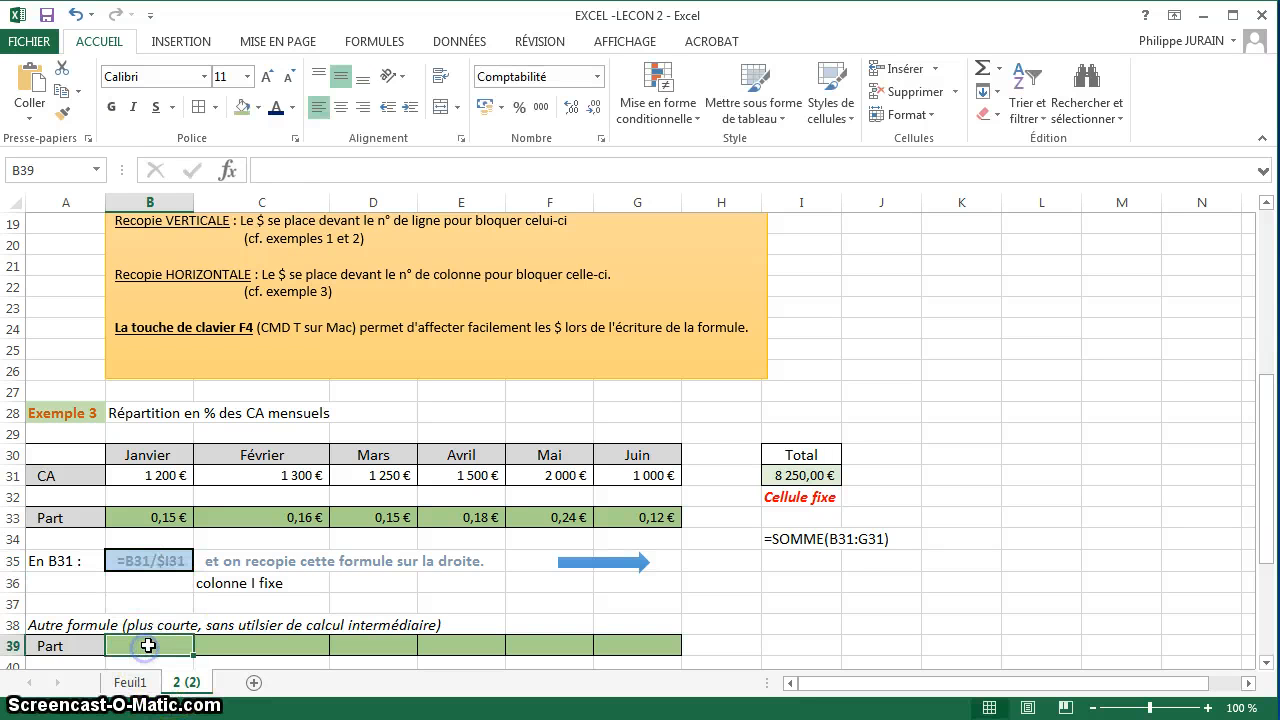
{"action": "type", "text": "="}
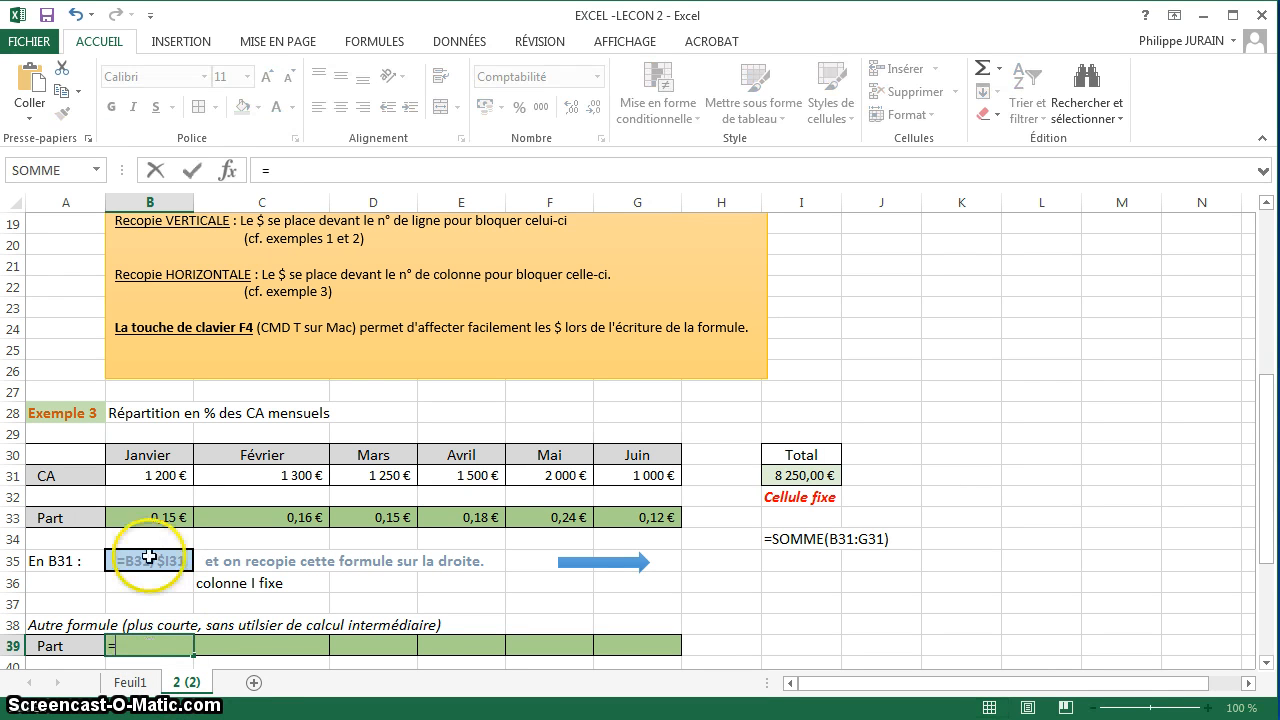
{"action": "left_click", "coordinate": [141, 474]}
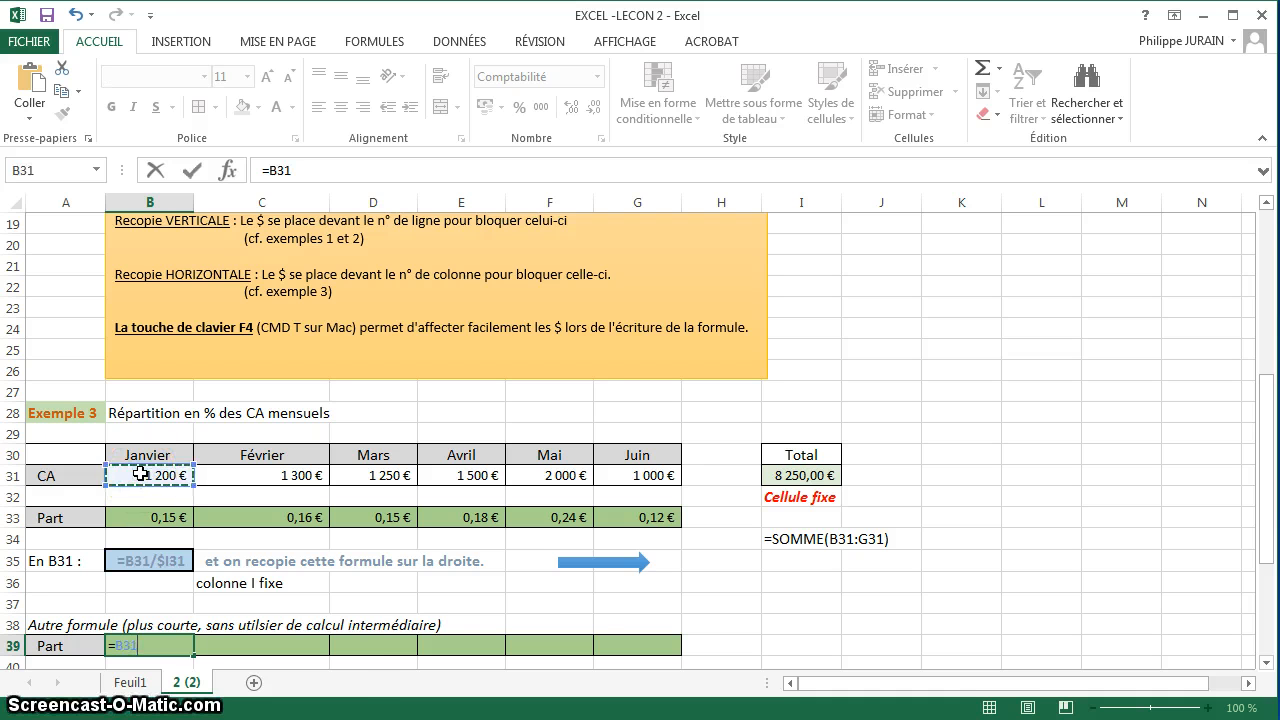
{"action": "type", "text": "/somme"}
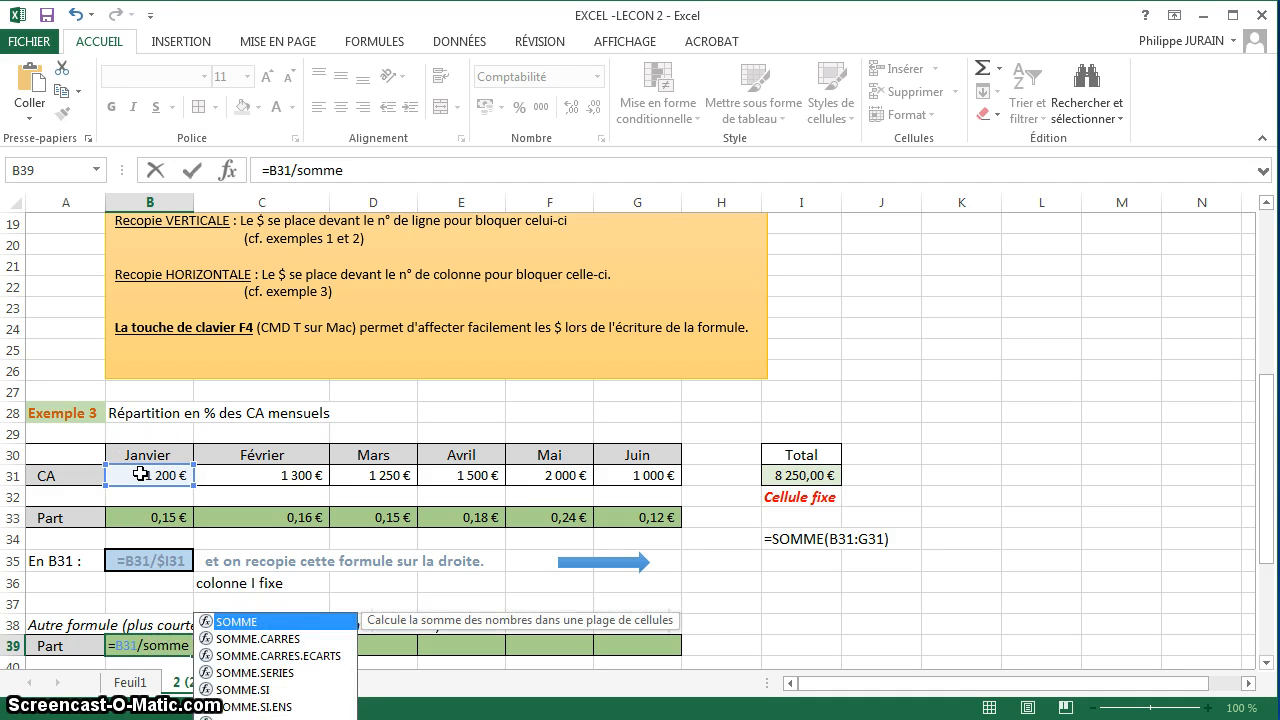
{"action": "type", "text": "("}
{"action": "left_click_drag", "start_coordinate": [336, 473], "coordinate": [619, 472]}
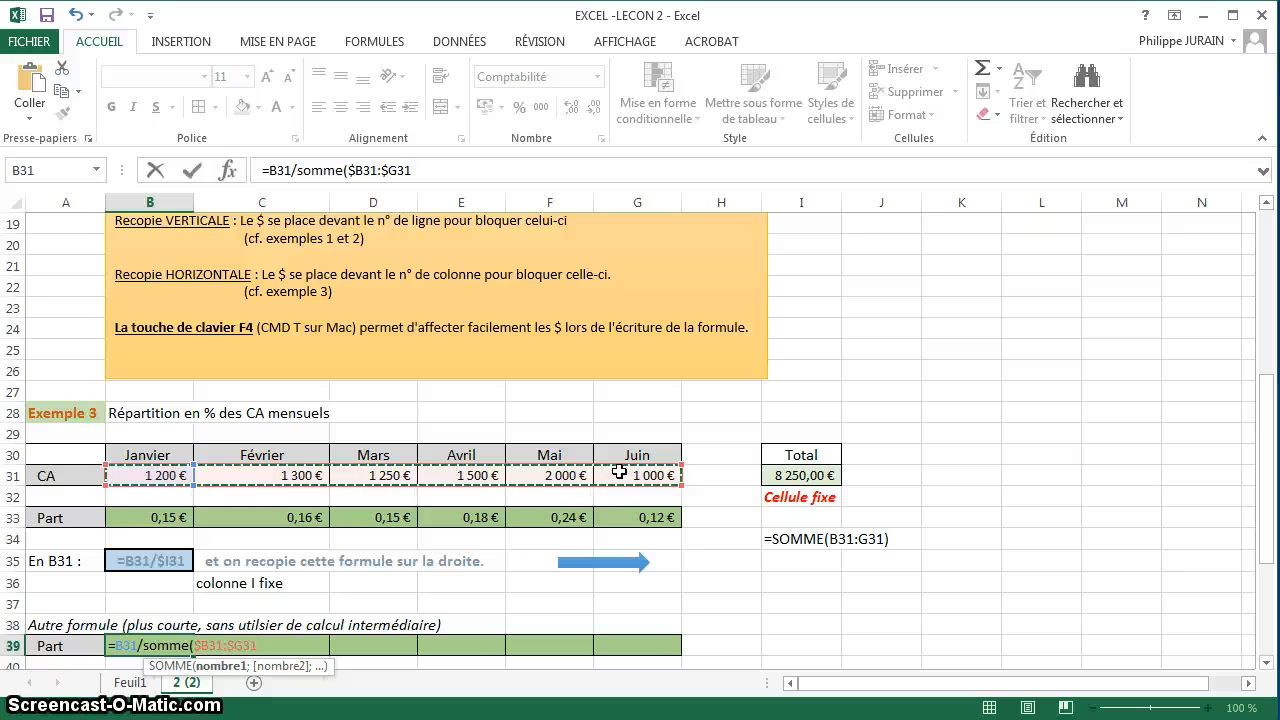
{"action": "key", "text": "Return"}
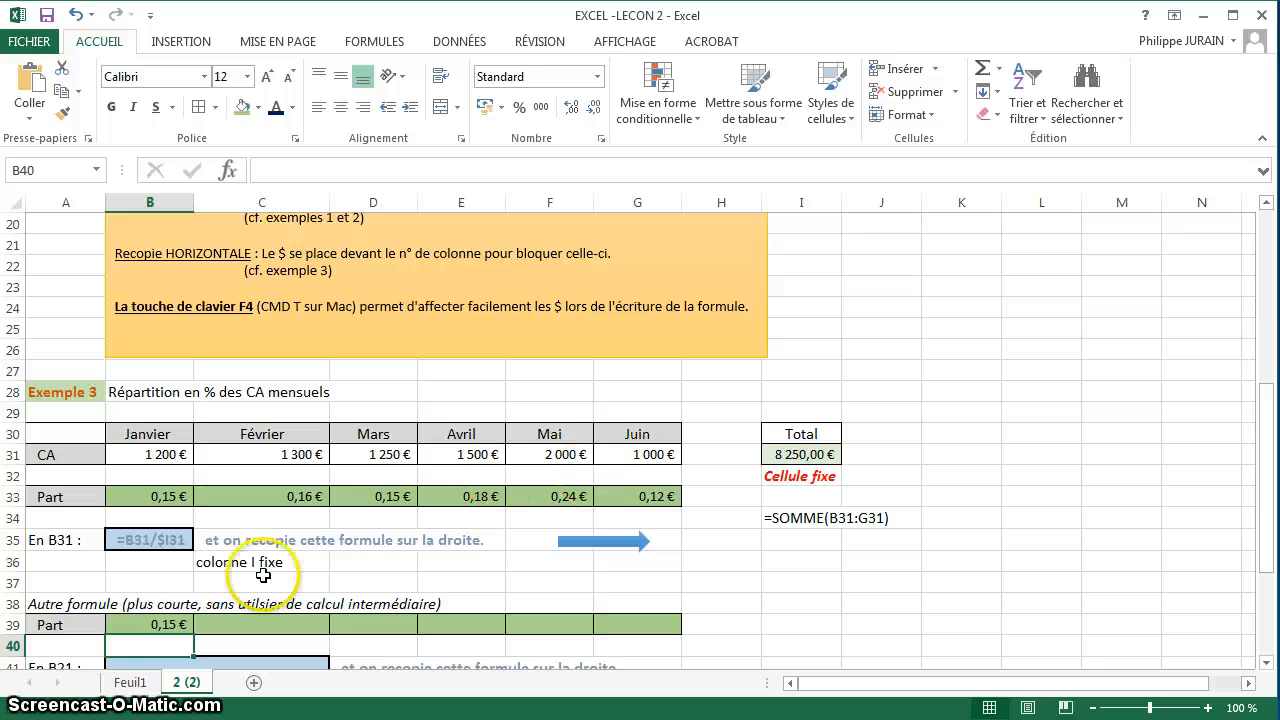
Copy the share formula from B39 across through G39.
{"action": "left_click", "coordinate": [178, 622]}
{"action": "left_click_drag", "start_coordinate": [193, 634], "coordinate": [682, 636]}
{"action": "scroll", "coordinate": [764, 634], "scroll_direction": "down", "scroll_amount": 2}
Copy the text of the formula =B31/SOMME($B31:$G31) from B39 and enter it as plain text in B41.
{"action": "left_click", "coordinate": [160, 495]}
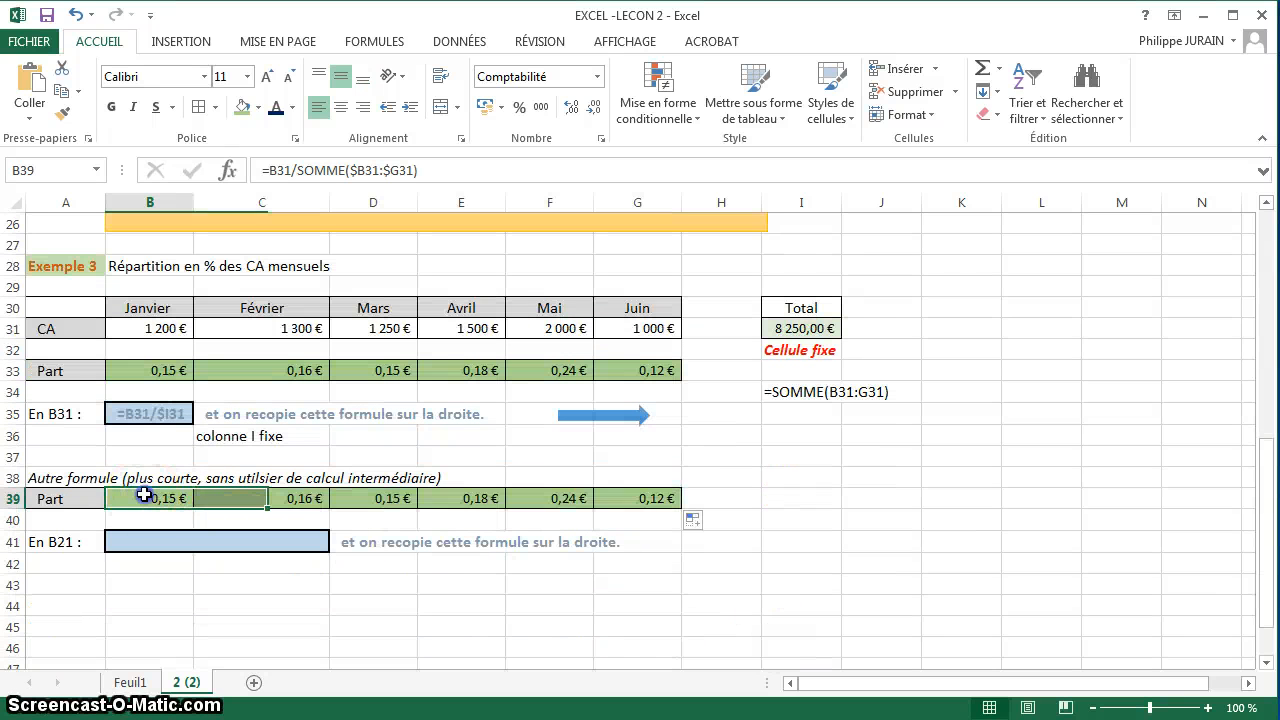
{"action": "left_click_drag", "start_coordinate": [420, 170], "coordinate": [257, 172]}
{"action": "key", "text": "Escape"}
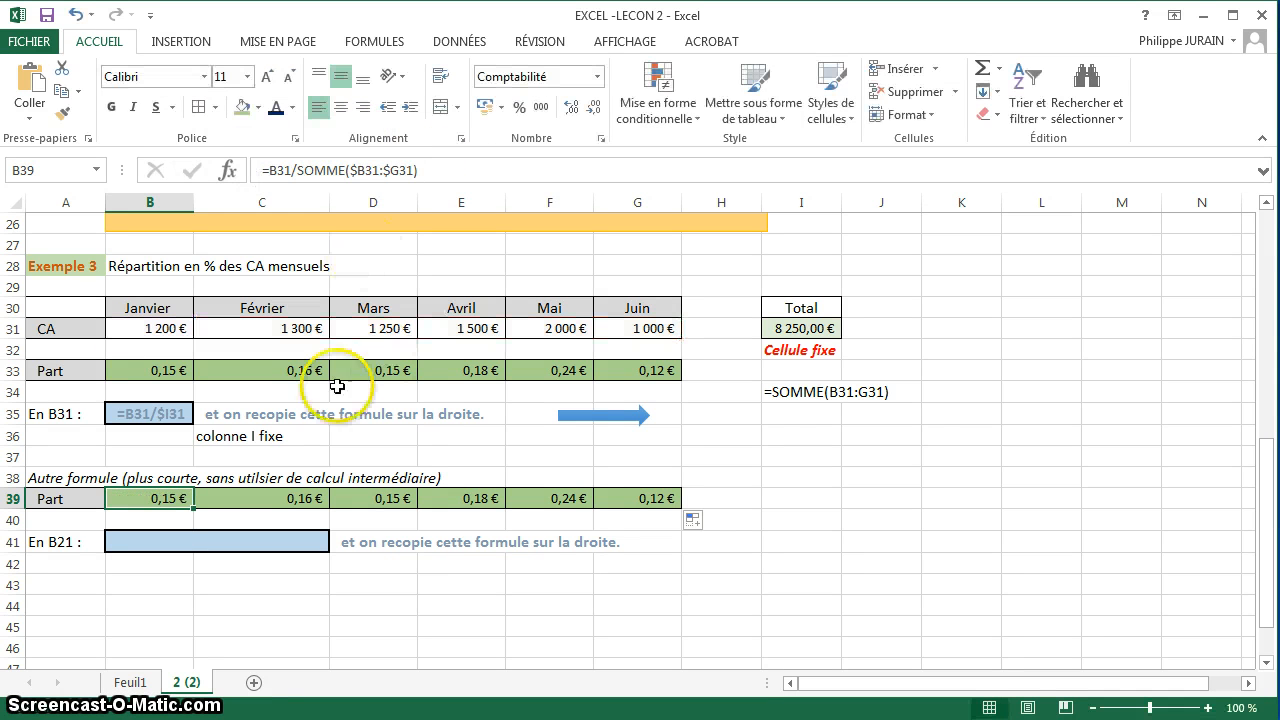
{"action": "left_click", "coordinate": [163, 537]}
{"action": "type", "text": "'"}
{"action": "key", "text": "ctrl+v"}
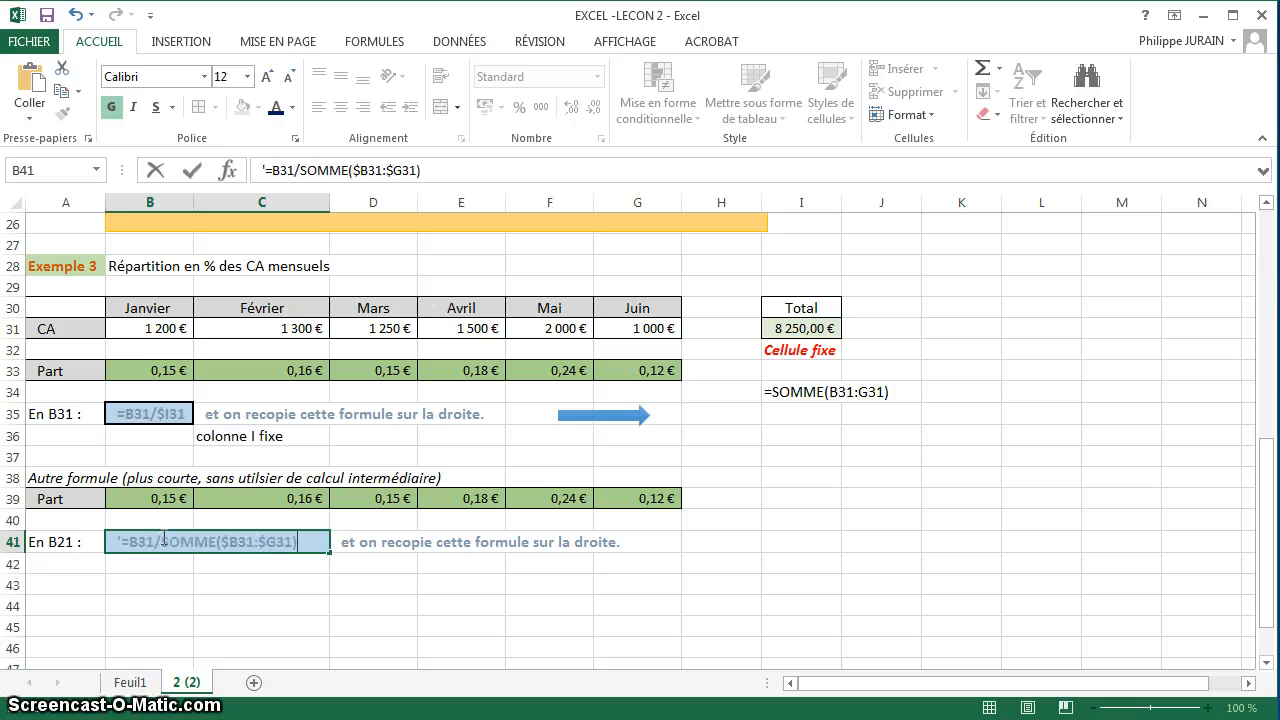
{"action": "key", "text": "Return"}
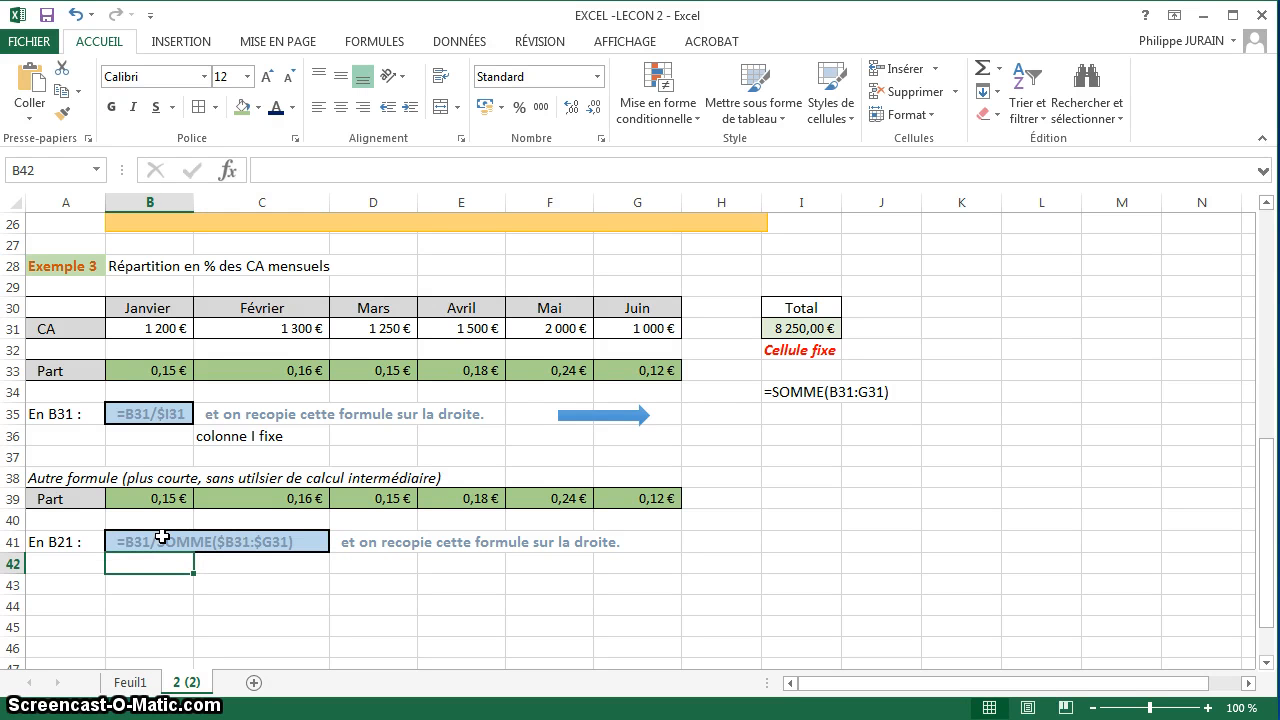